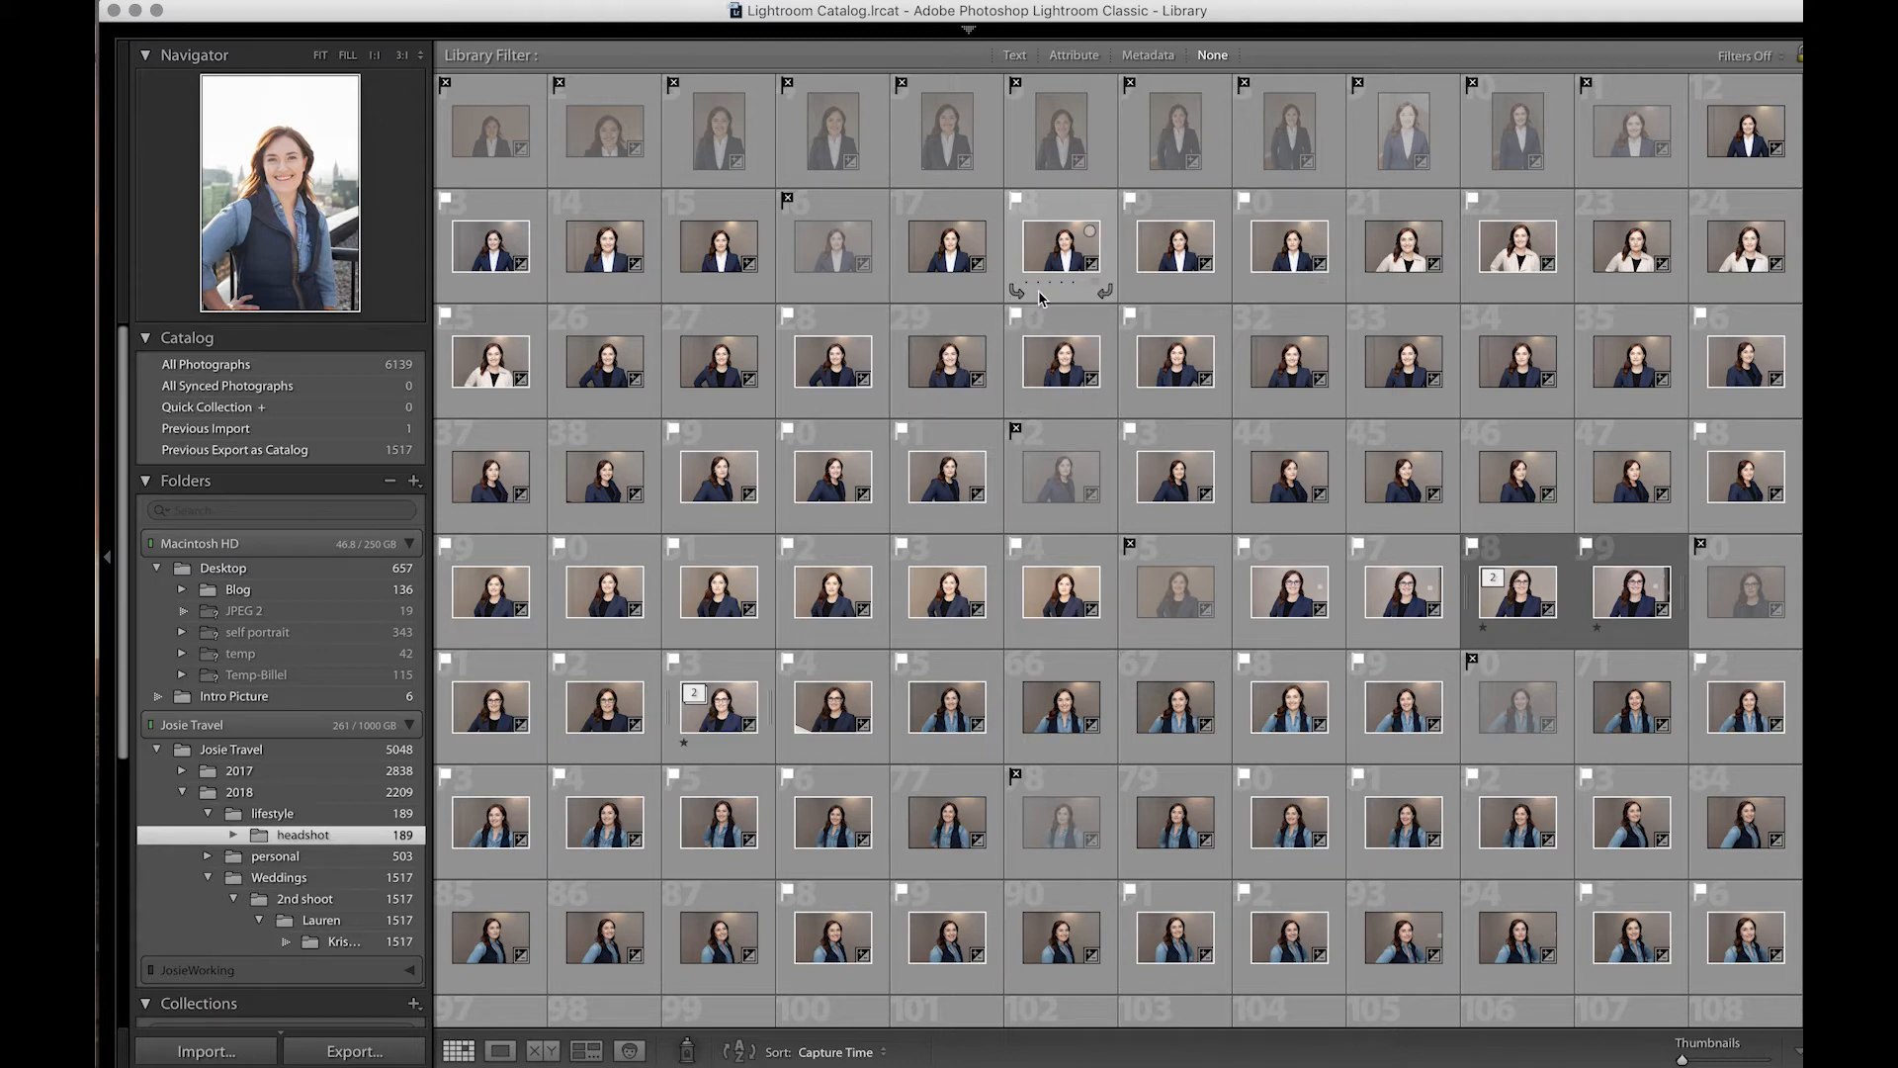
# Open IMG_6479.CR2 in the enlarged view and flag it and the following photos through IMG_6482.CR2 as picks.
pyautogui.click(282, 8)
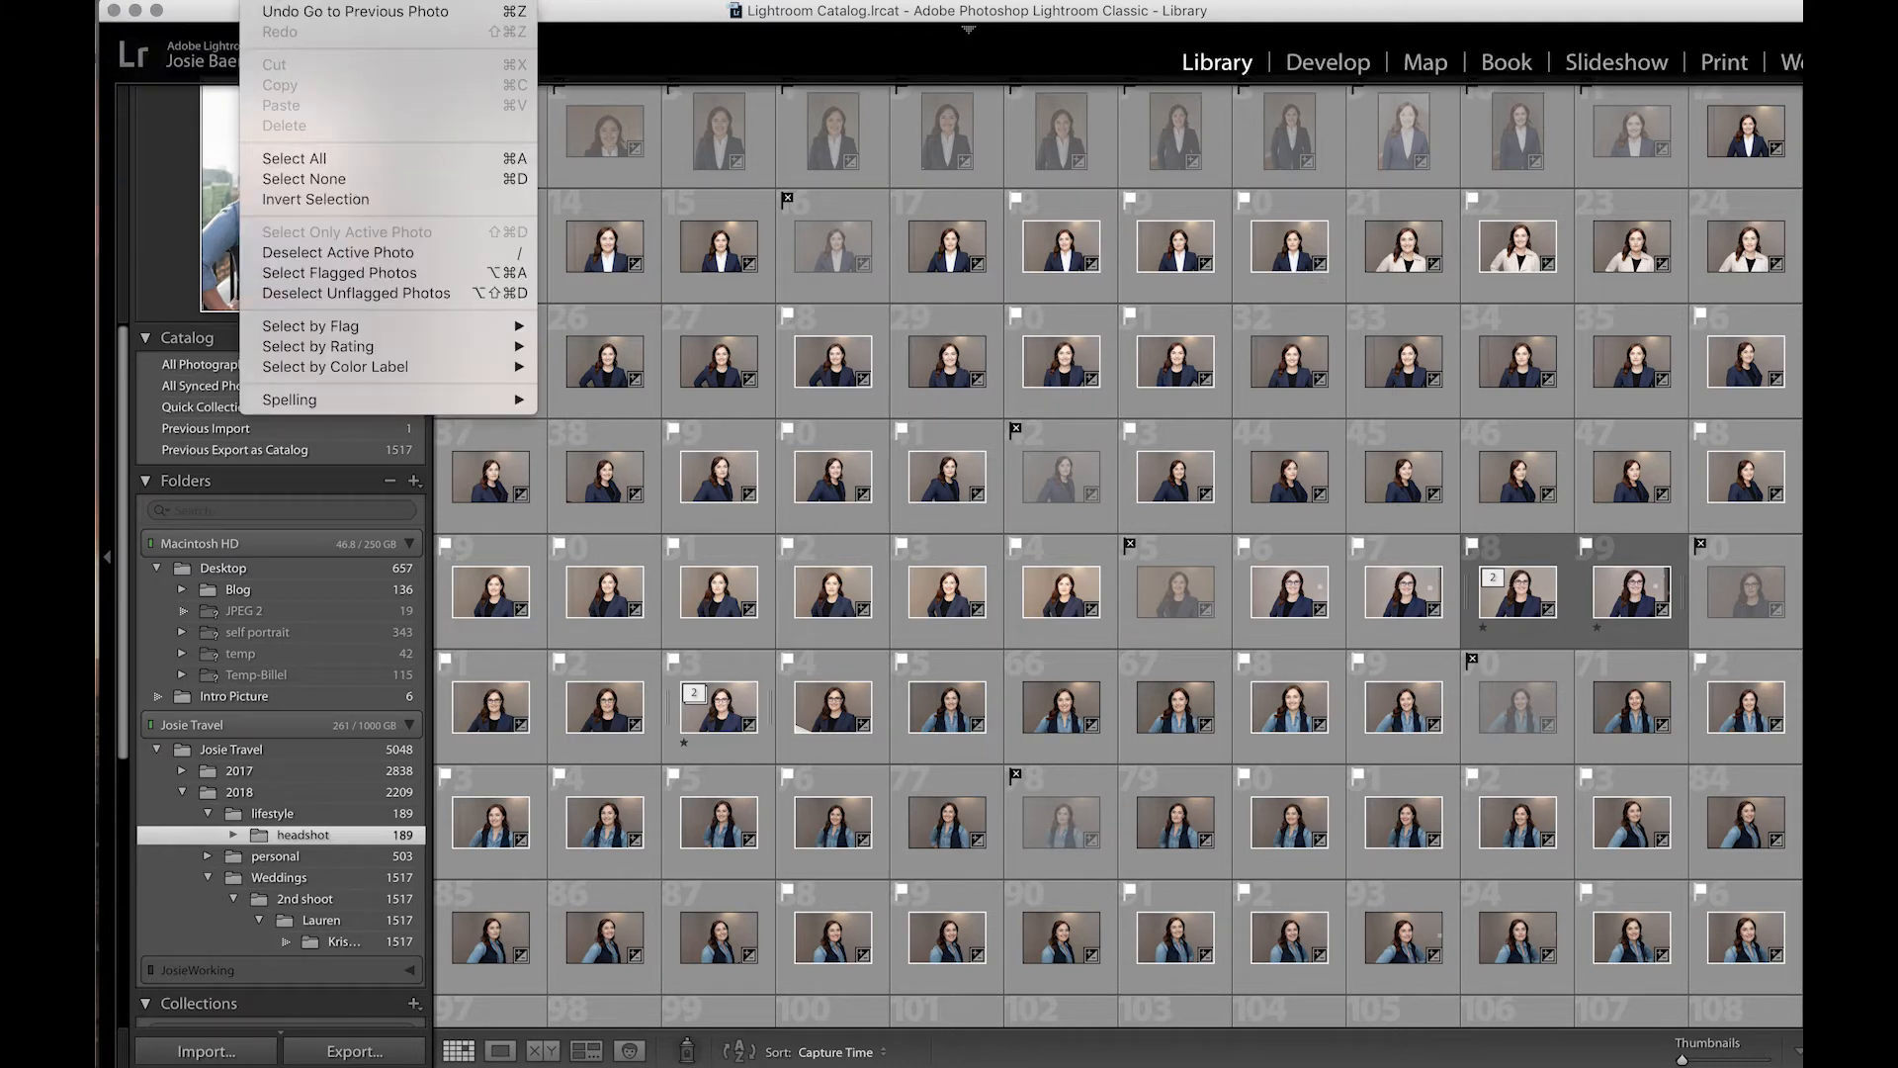
pyautogui.click(637, 184)
pyautogui.doubleClick(467, 261)
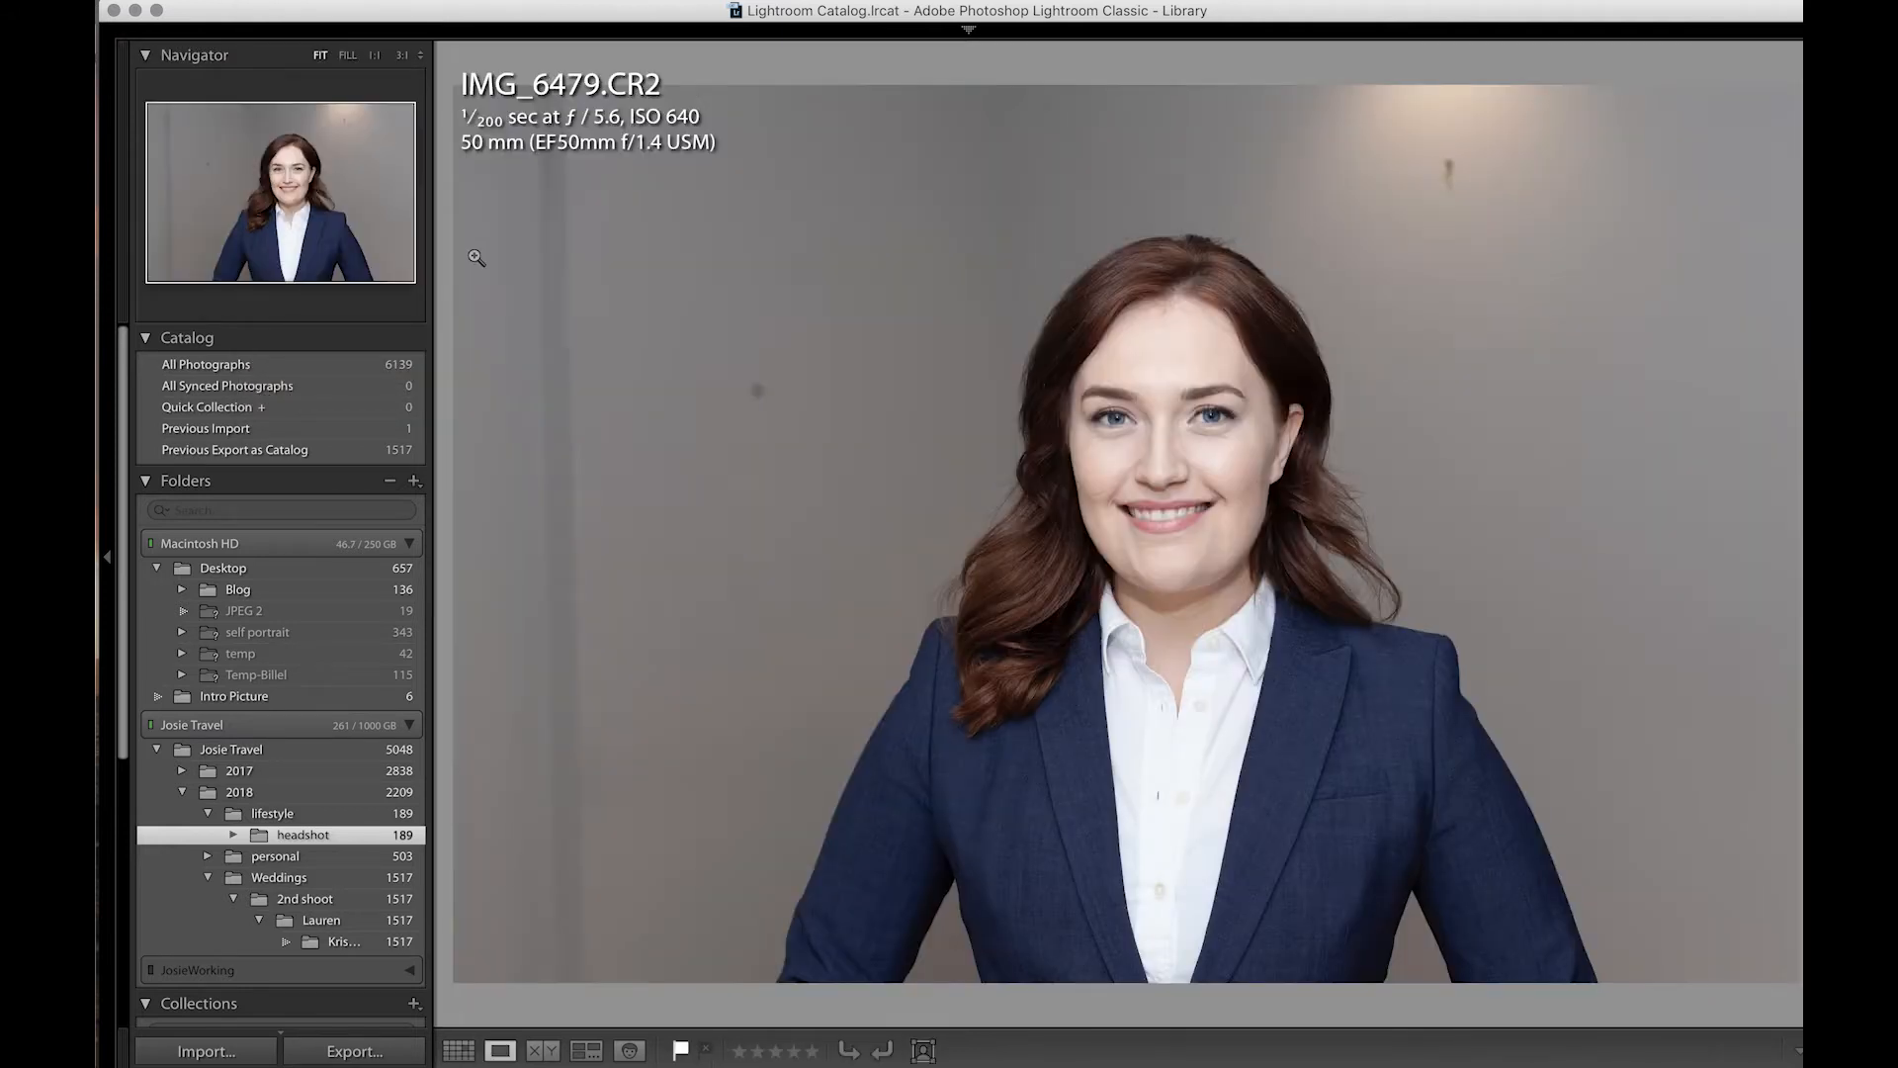
pyautogui.press('p')
pyautogui.press('Right')
pyautogui.press('p')
pyautogui.press('Right')
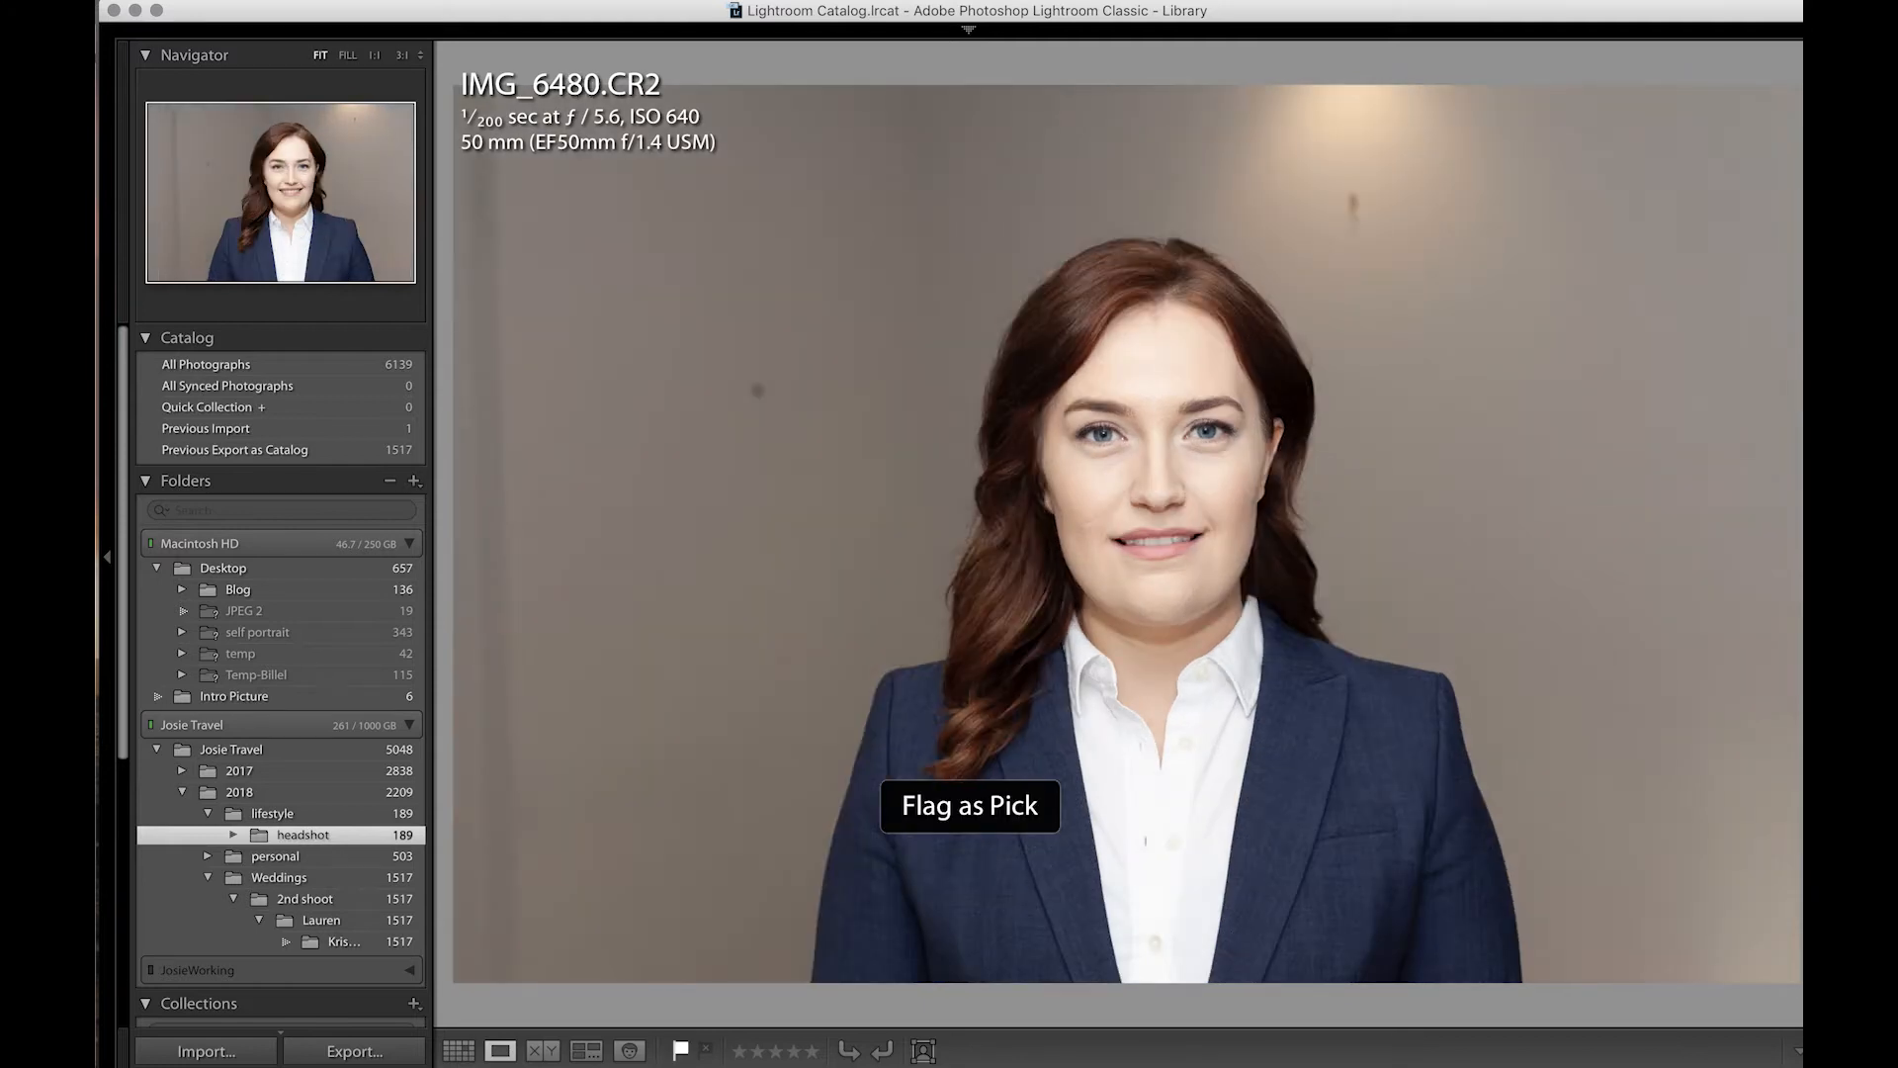
pyautogui.press('Right')
pyautogui.press('p')
pyautogui.press('Right')
pyautogui.press('p')
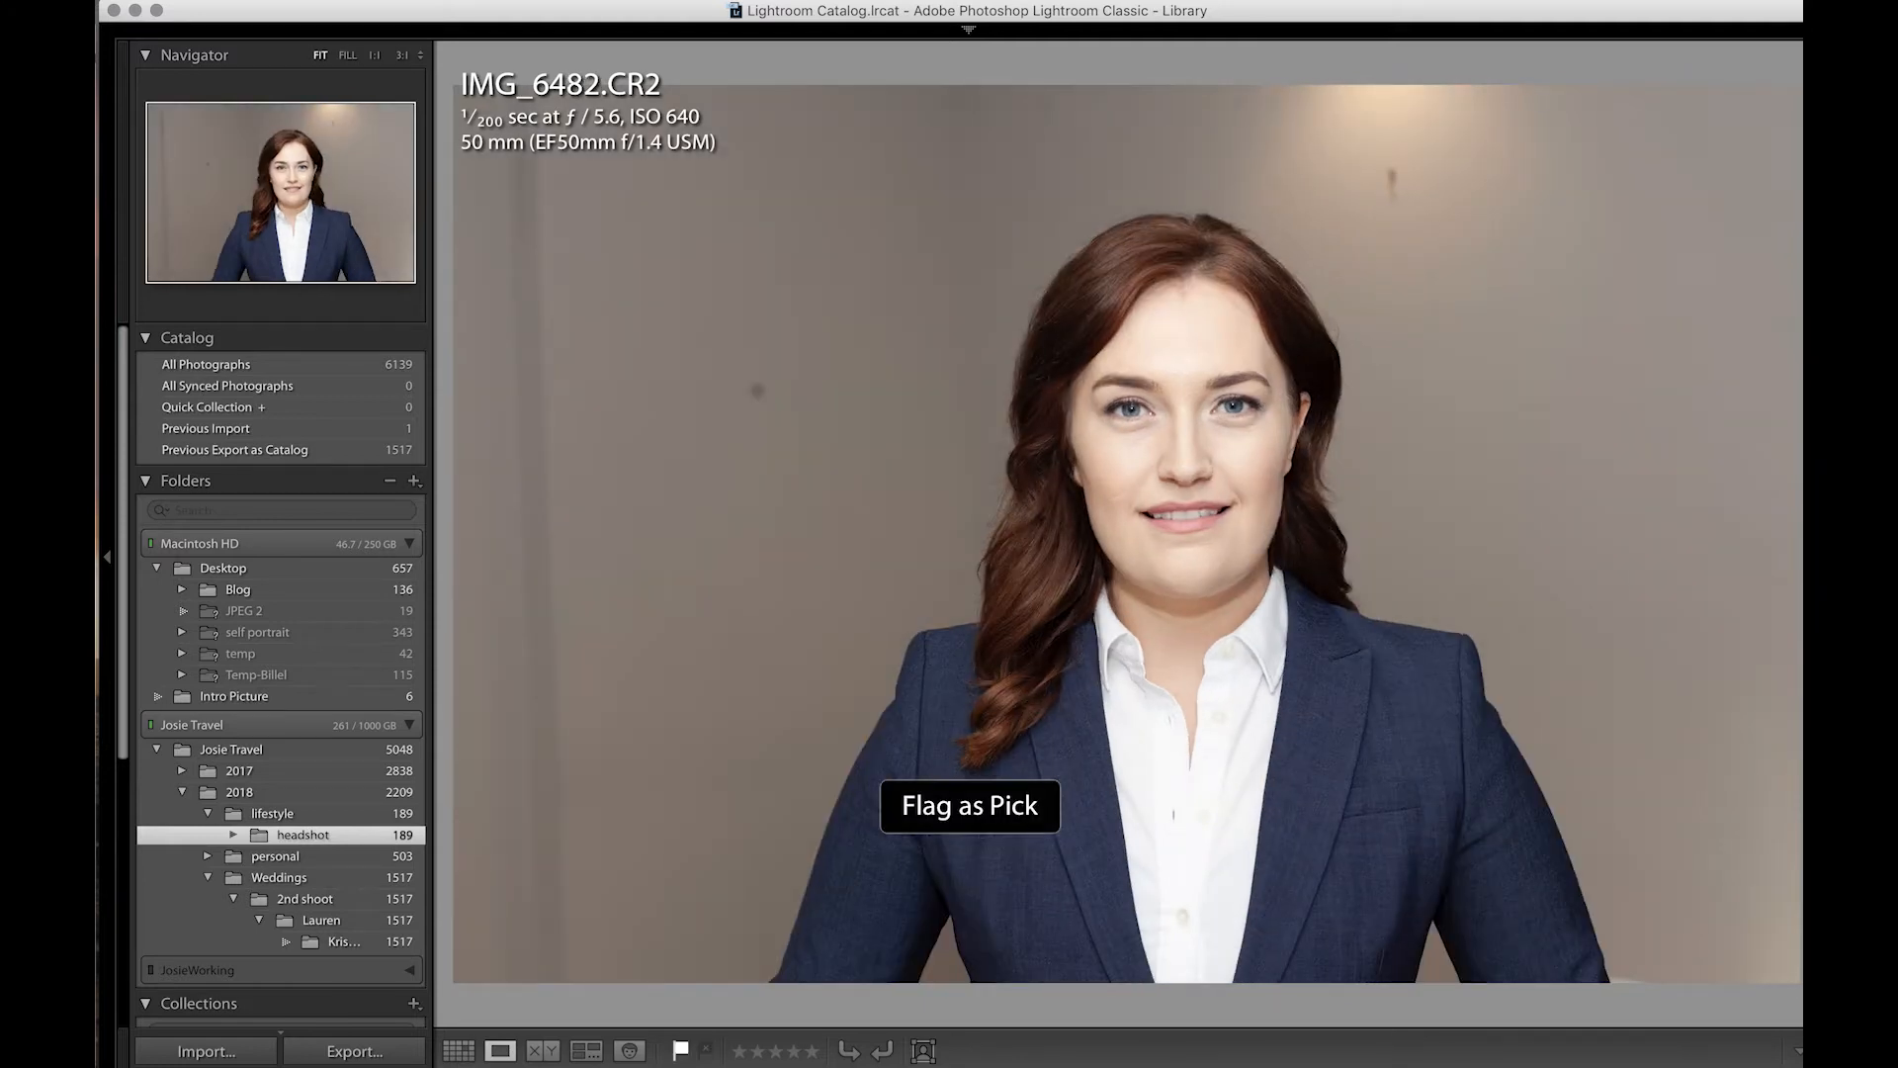
# Reject the photo right after IMG_6482.CR2, flag IMG_6485.CR2 and IMG_6486.CR2 as picks, and return to the thumbnail grid.
pyautogui.press('Right')
pyautogui.press('x')
pyautogui.press('Right')
pyautogui.press('Right')
pyautogui.press('p')
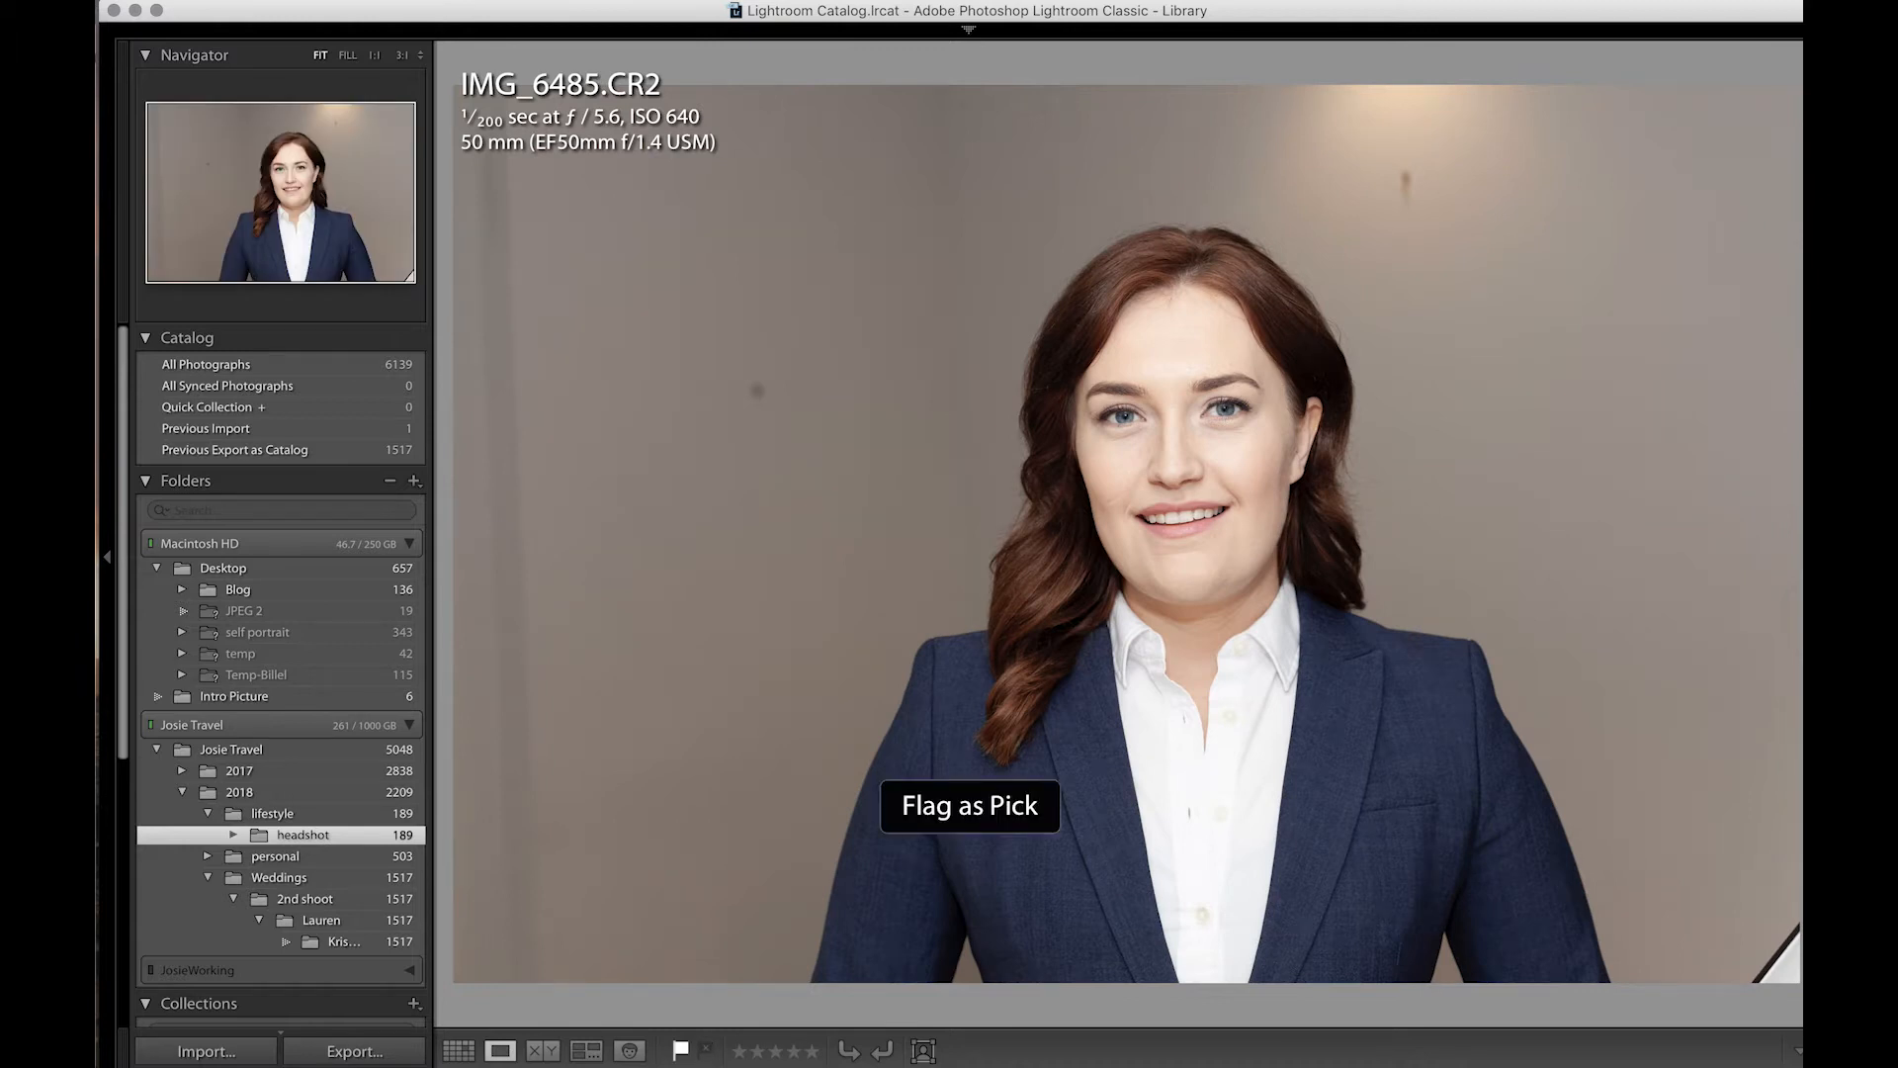
pyautogui.press('Right')
pyautogui.press('x')
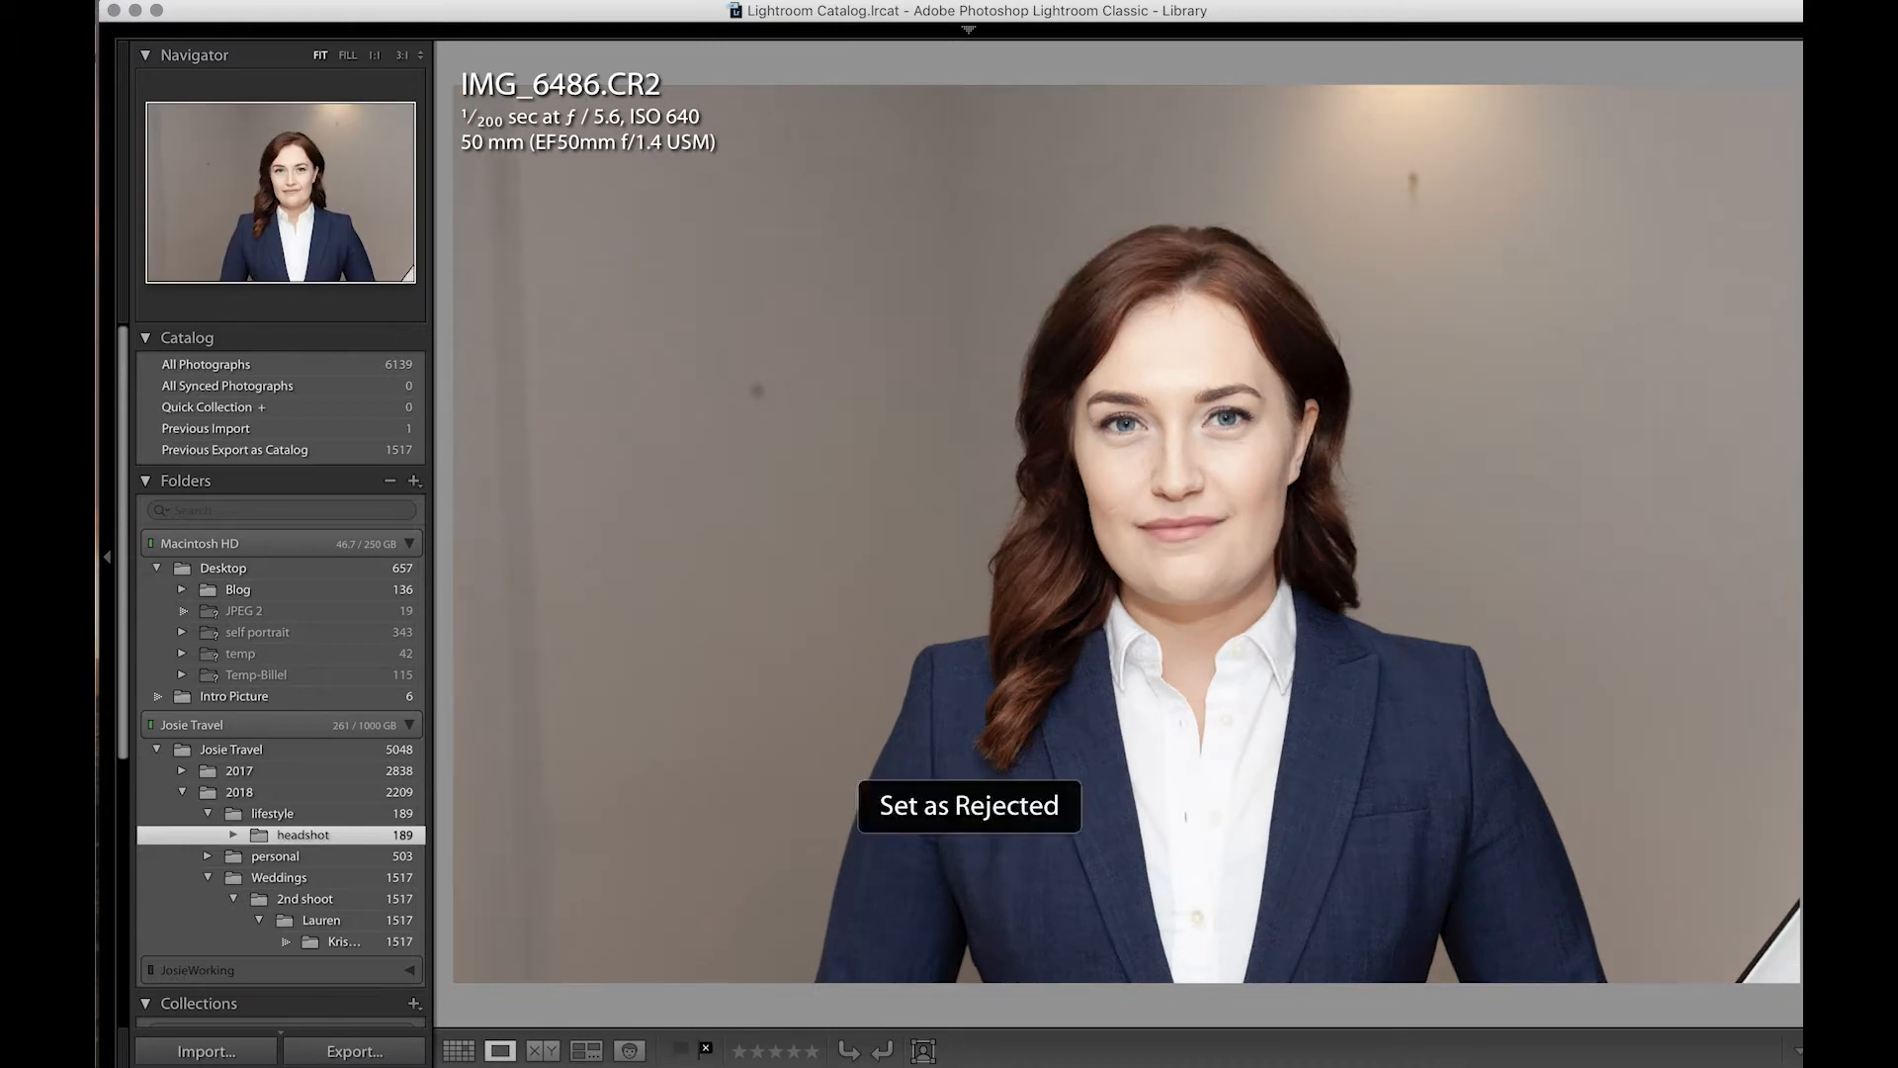
pyautogui.press('p')
pyautogui.click(308, 280)
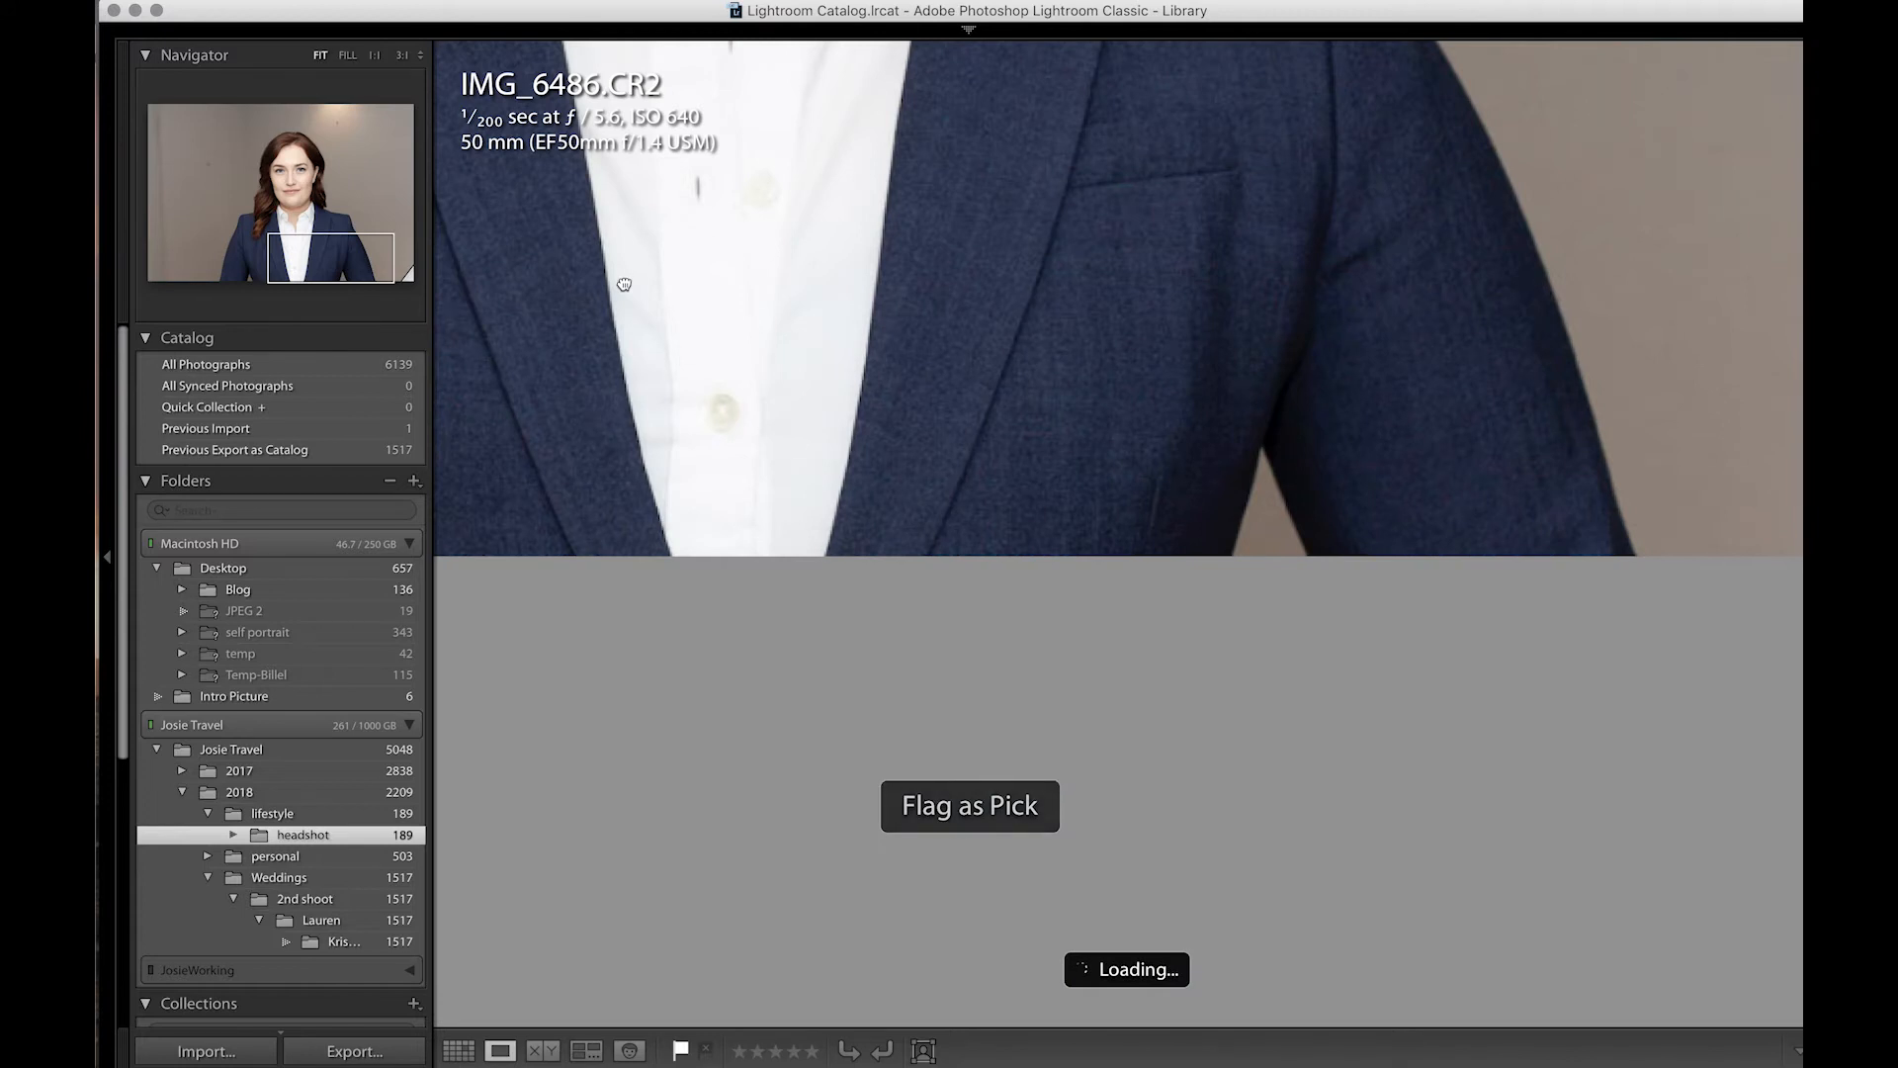
pyautogui.press('g')
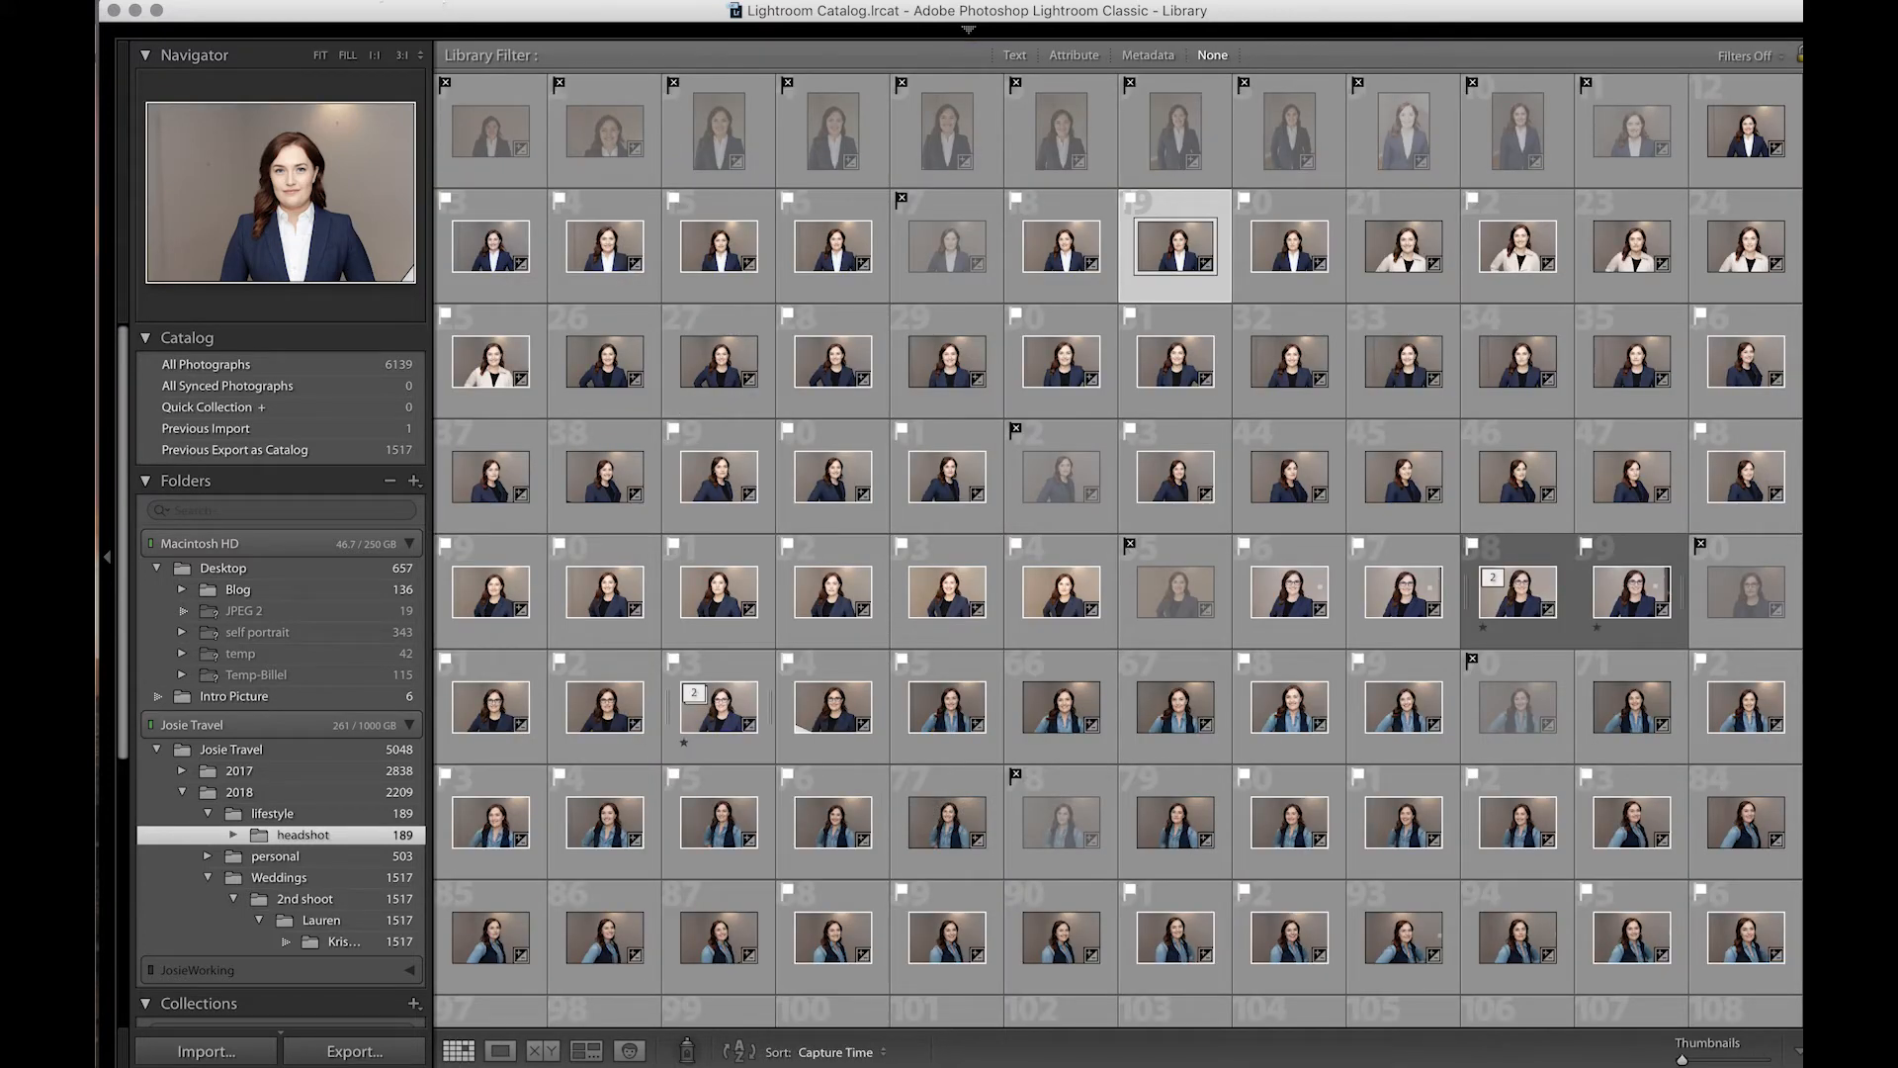
# Select all flagged photos, make IMG_6479.CR2 the active one, and open it in the Develop module.
pyautogui.click(265, 2)
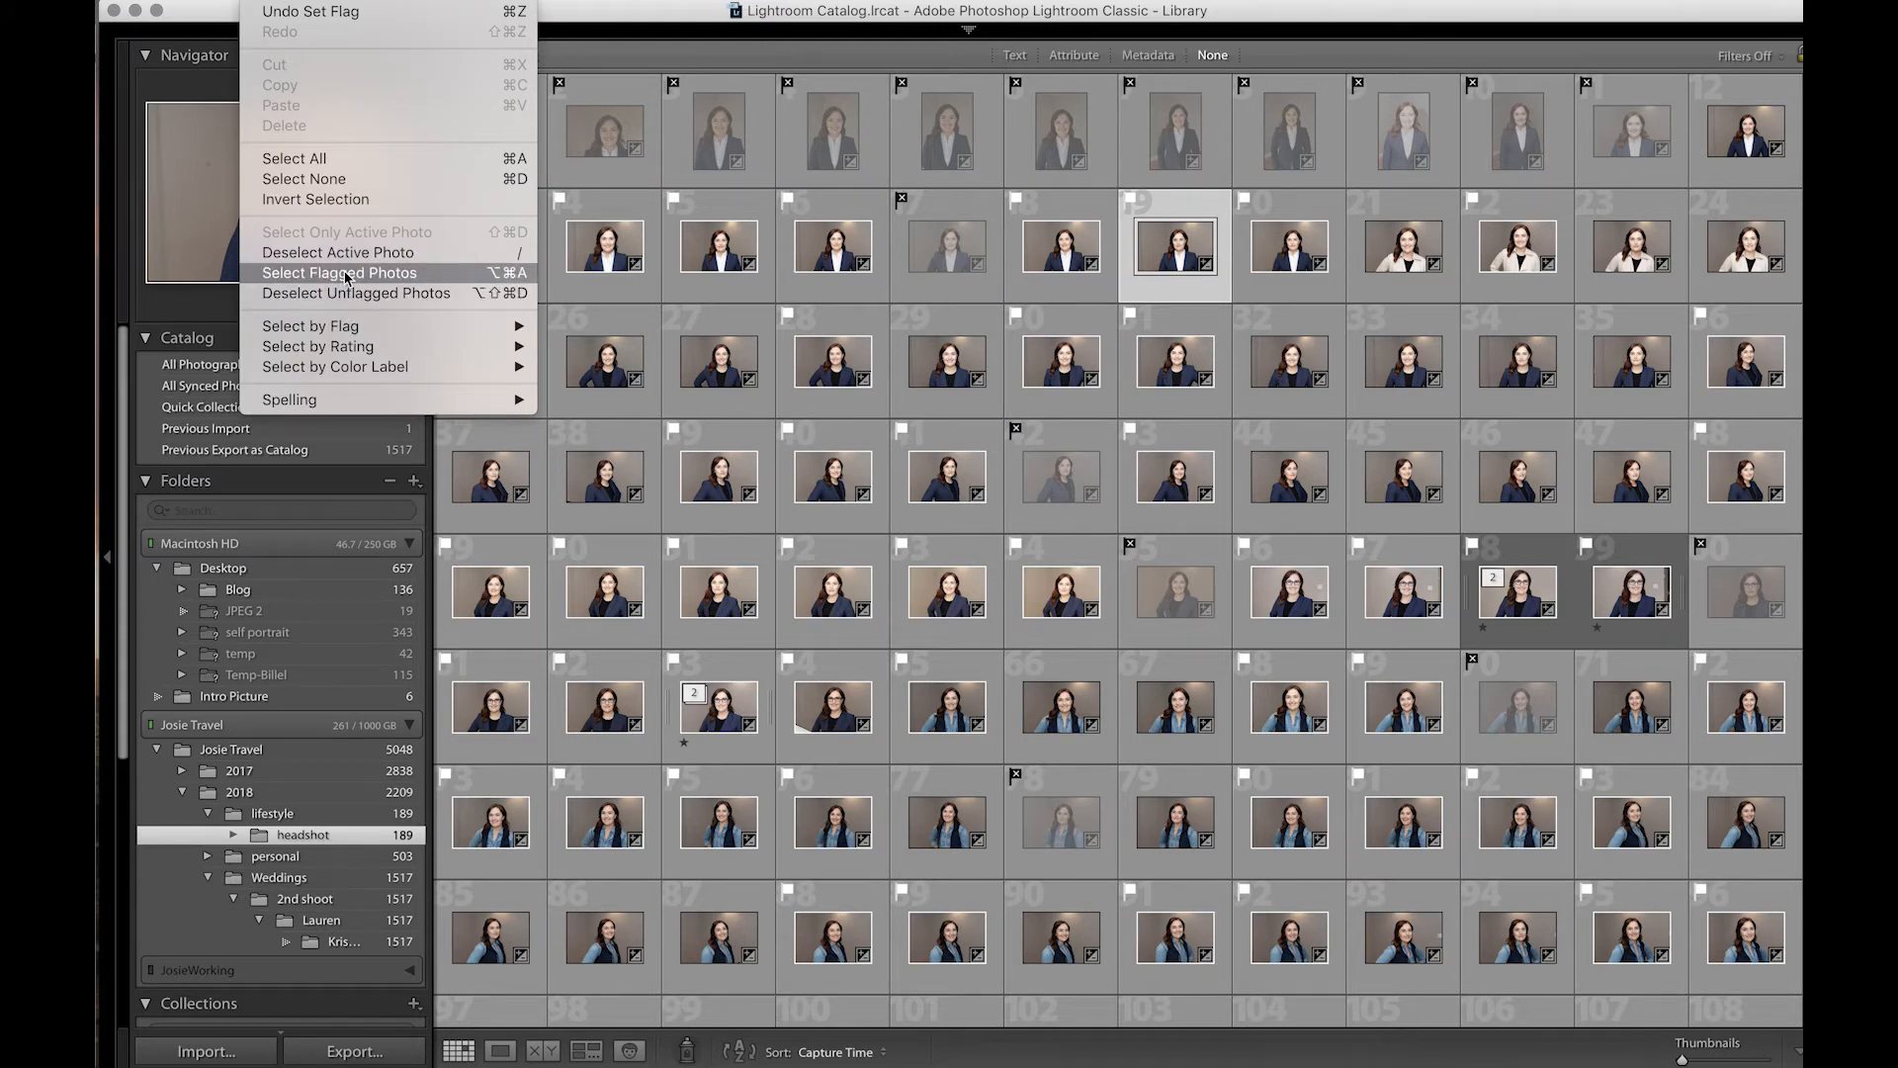
pyautogui.click(399, 277)
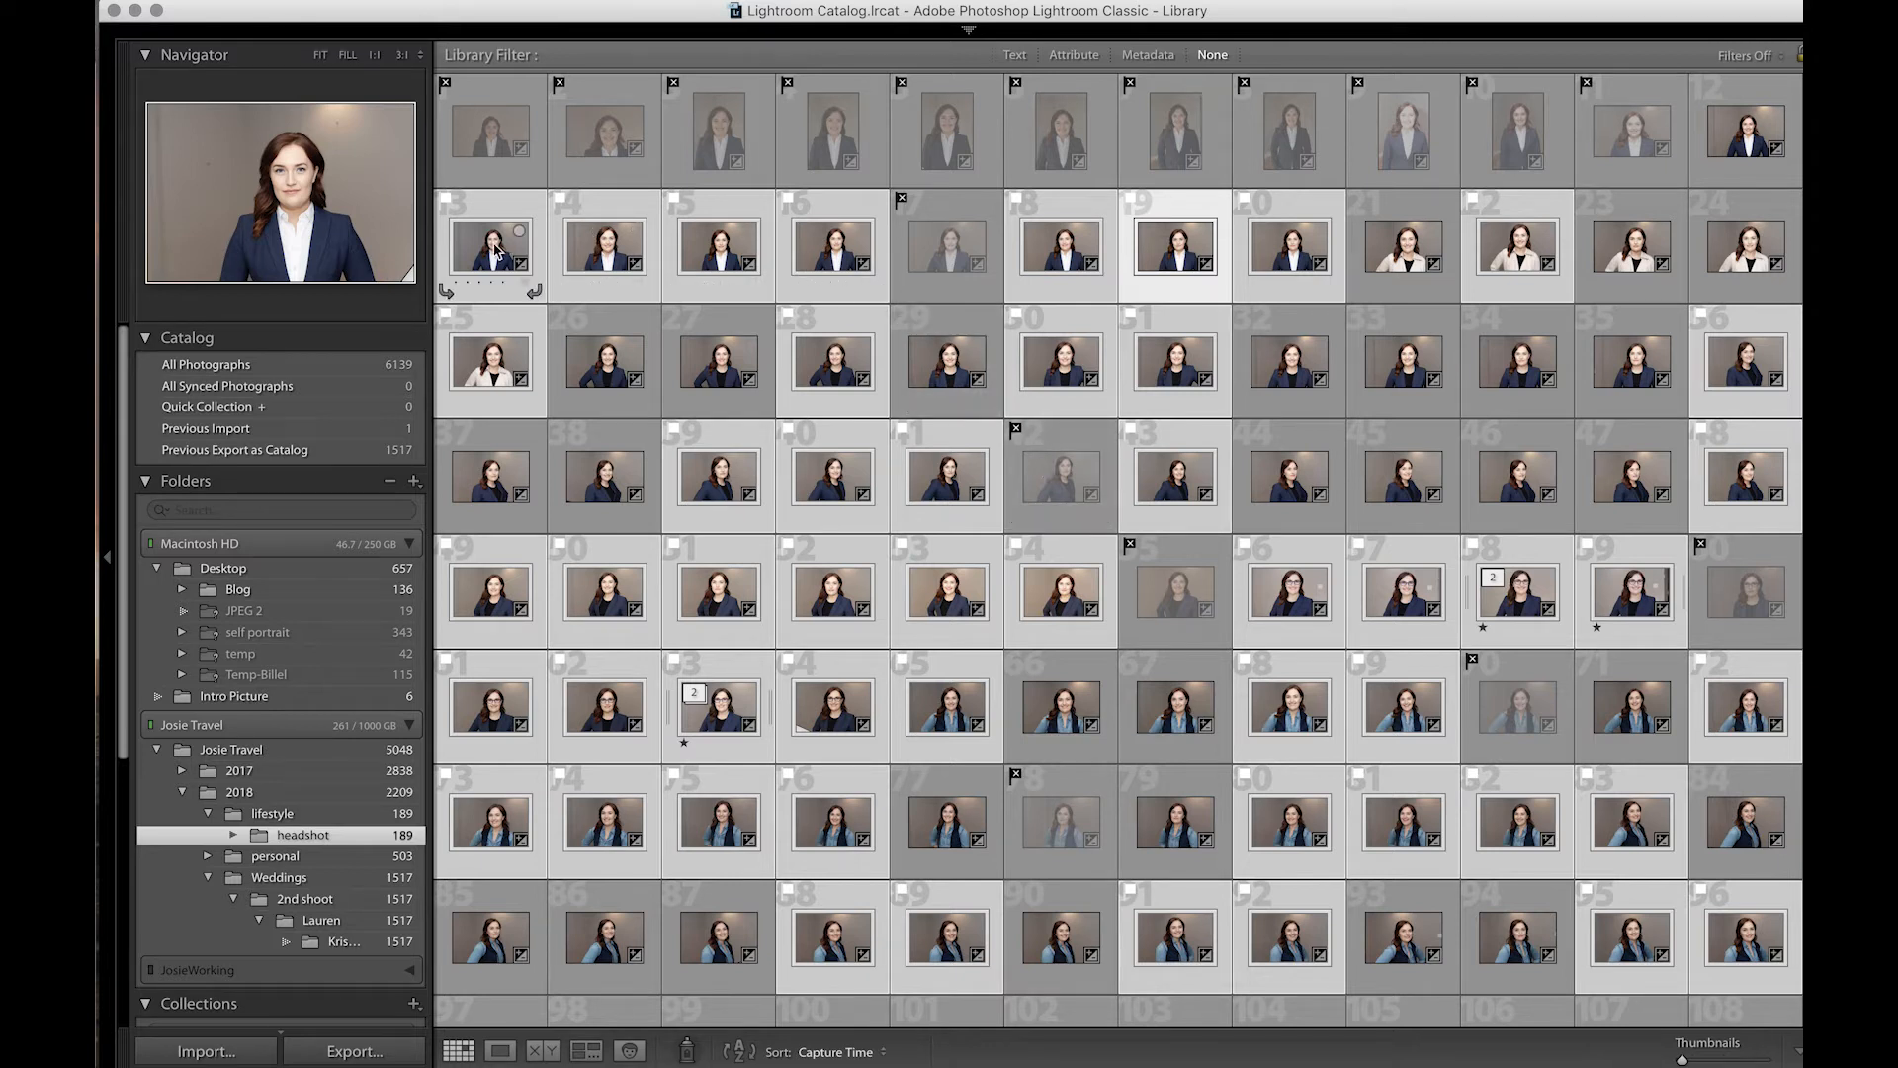
pyautogui.click(497, 250)
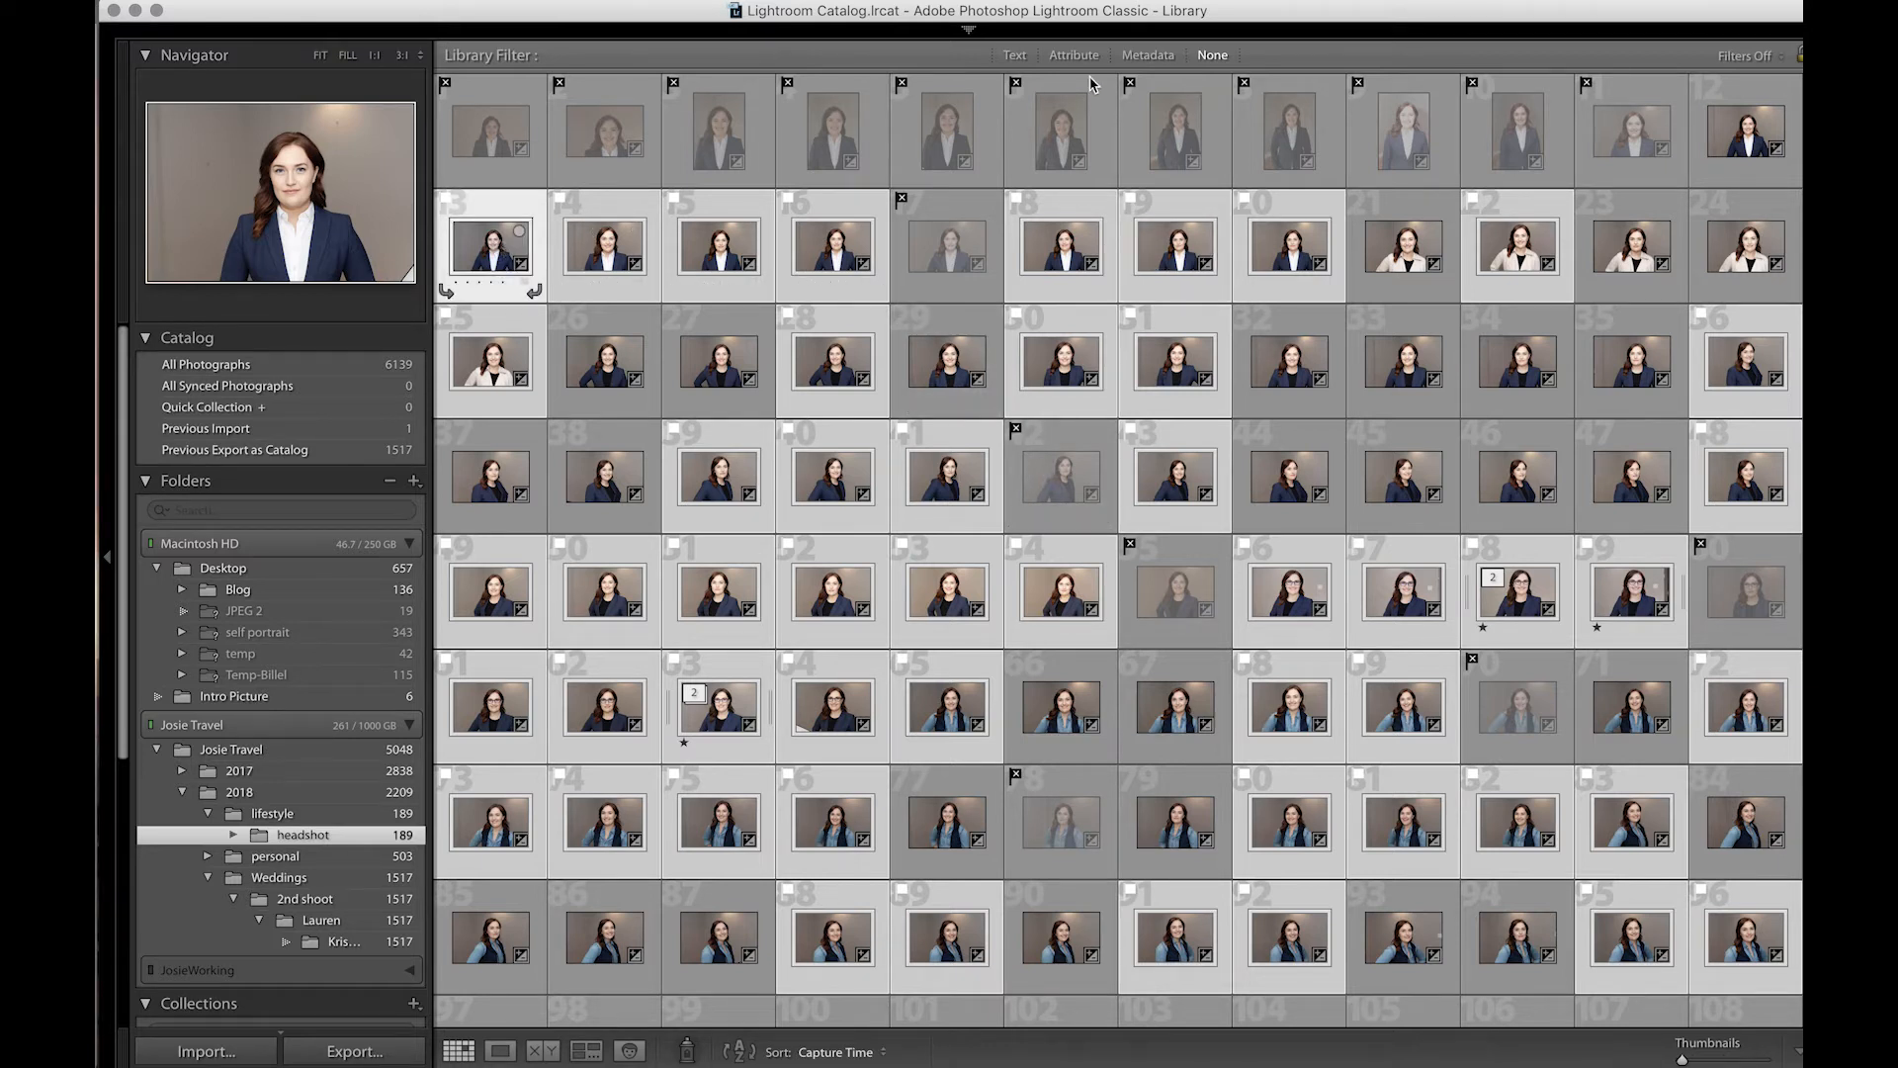
pyautogui.press('z')
pyautogui.click(1262, 139)
pyautogui.moveTo(1315, 32)
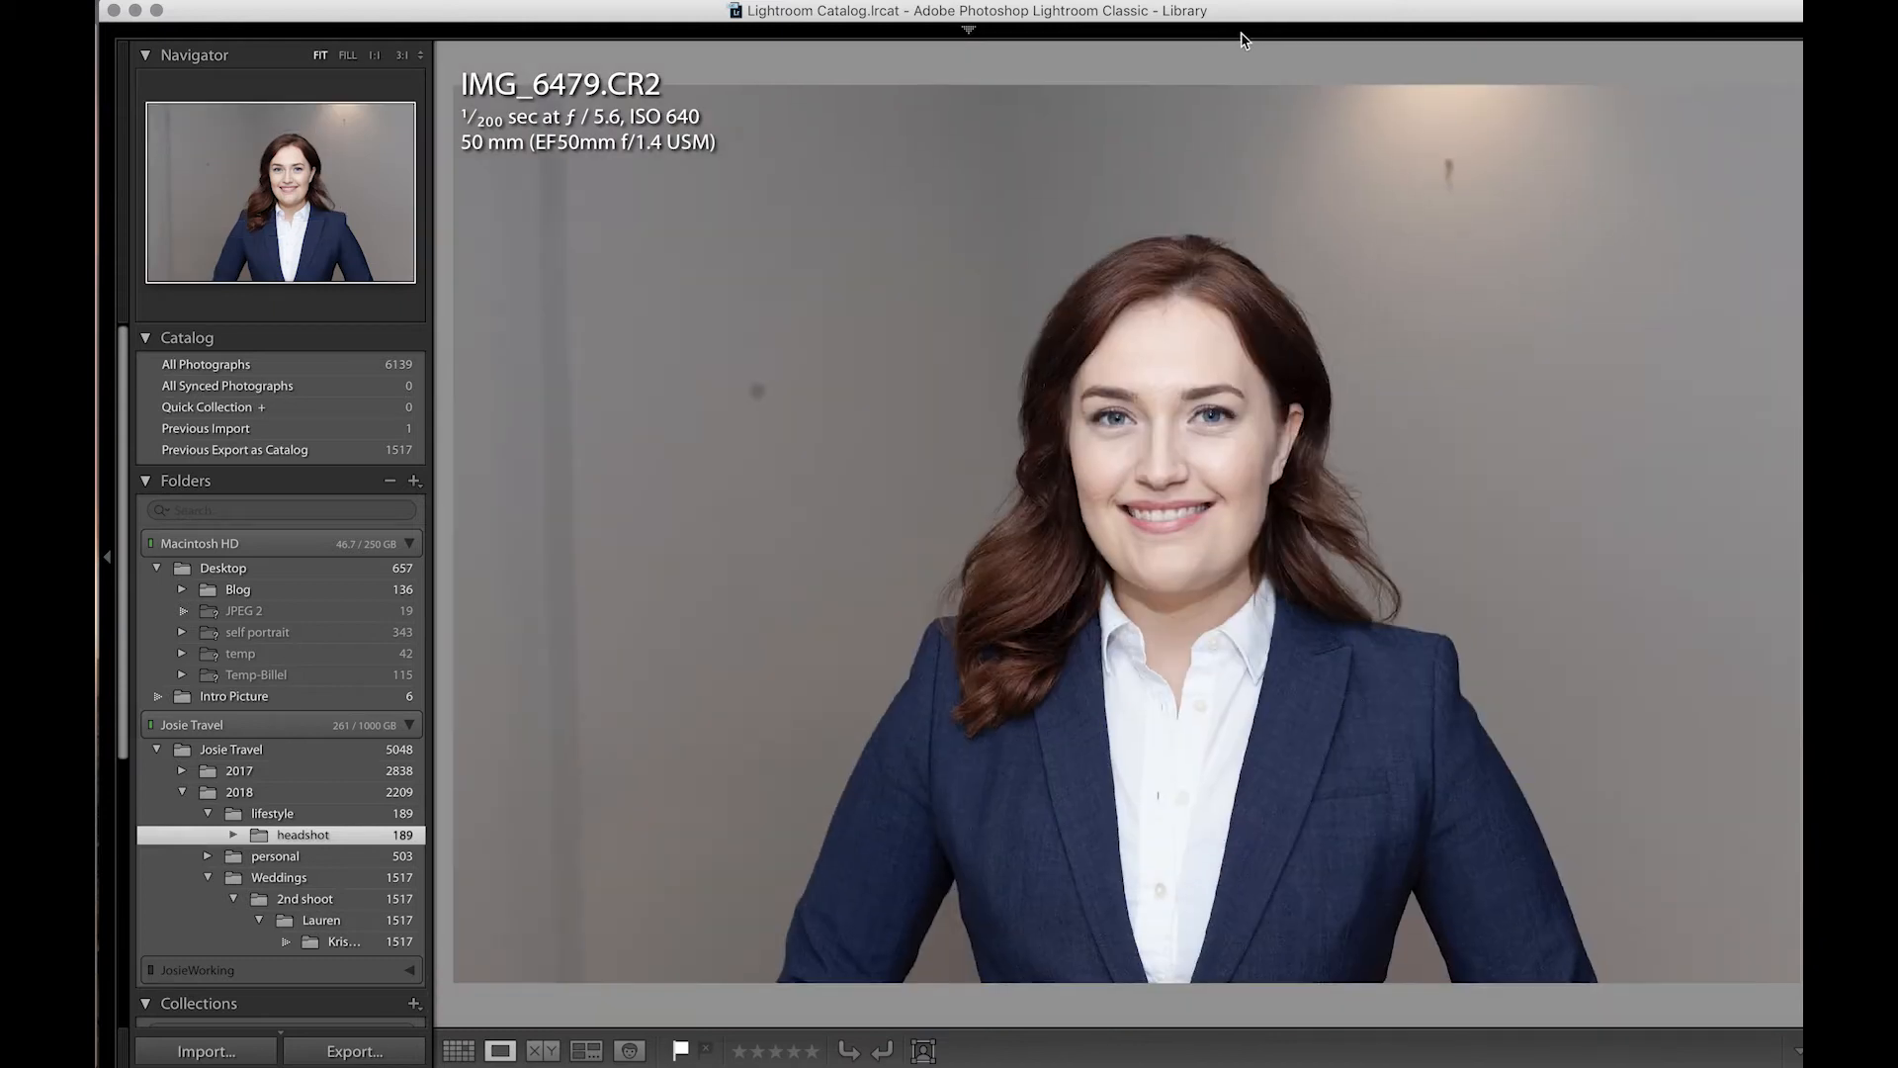
pyautogui.click(1328, 65)
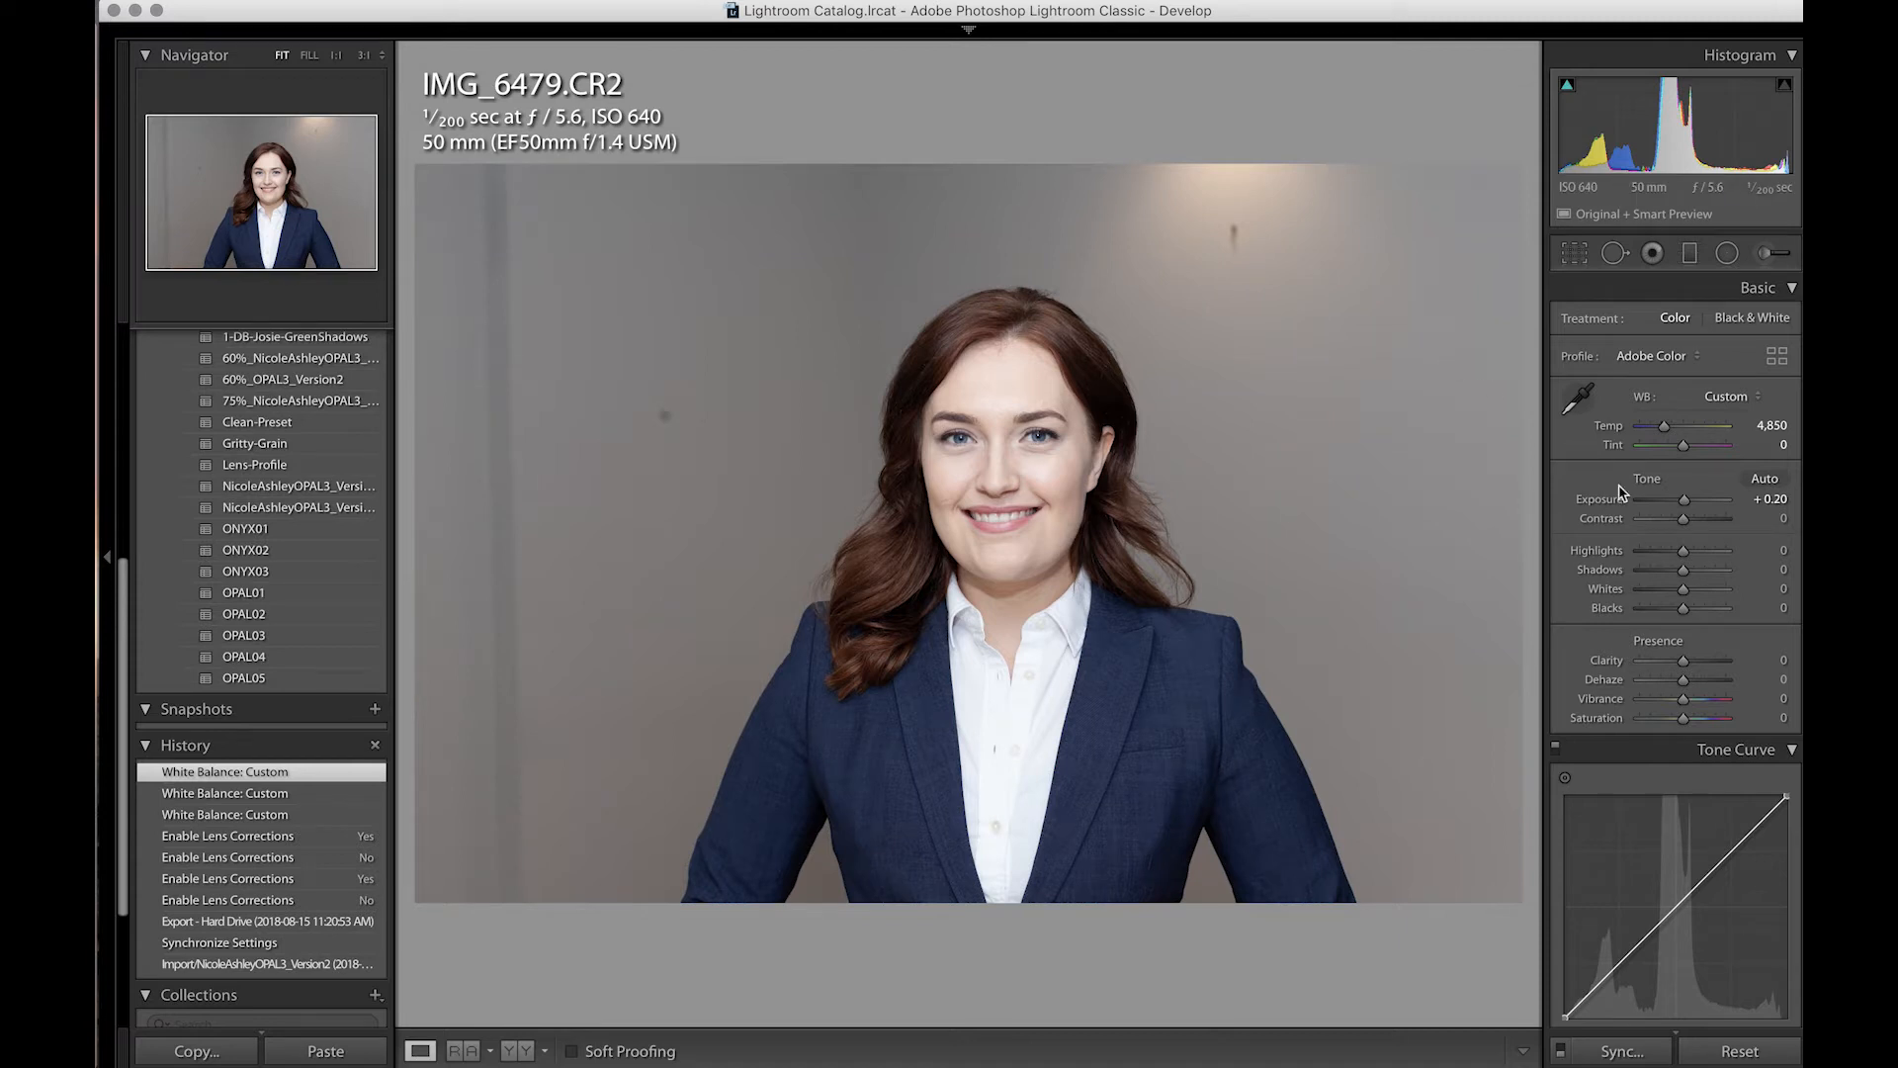
# Sample the white balance from several spots on the grey background wall, ending with Temp 4,700 and Tint -1.
pyautogui.click(1578, 397)
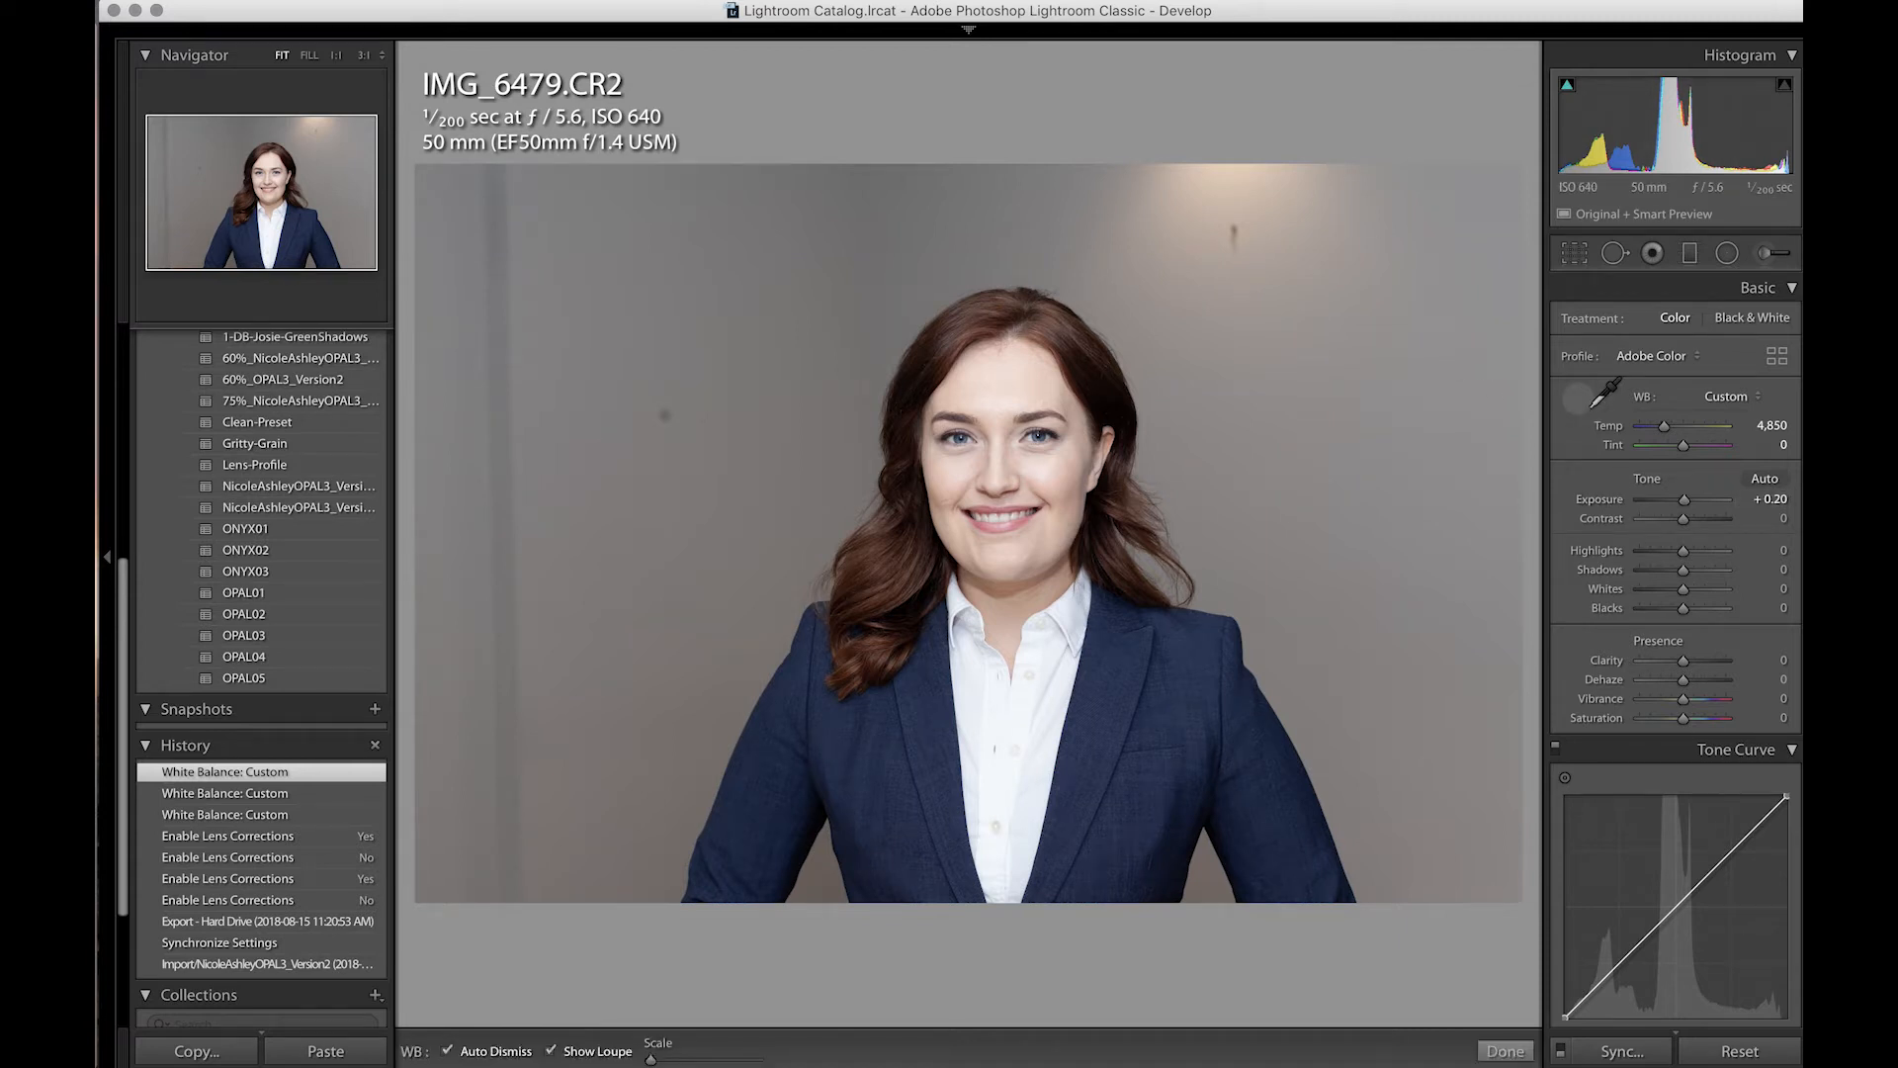
pyautogui.click(1467, 301)
pyautogui.press('w')
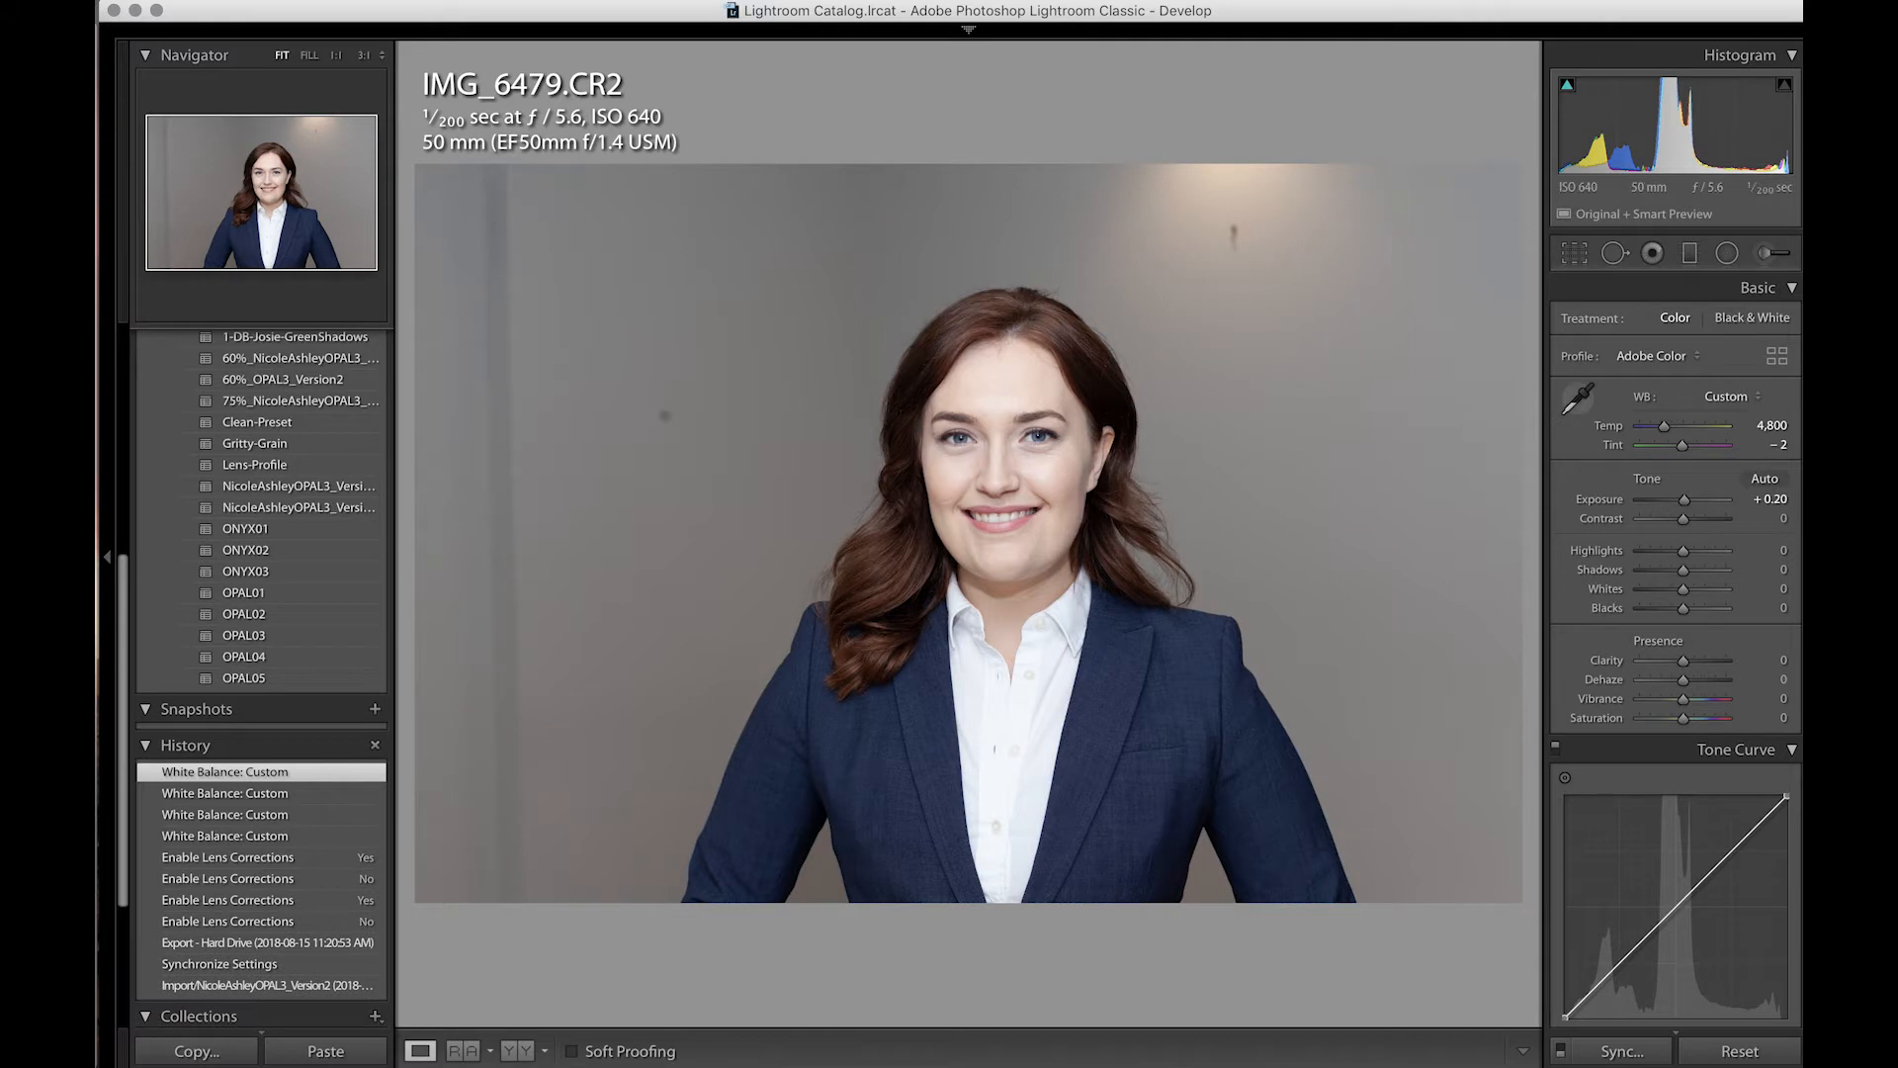
pyautogui.click(1287, 193)
pyautogui.press('w')
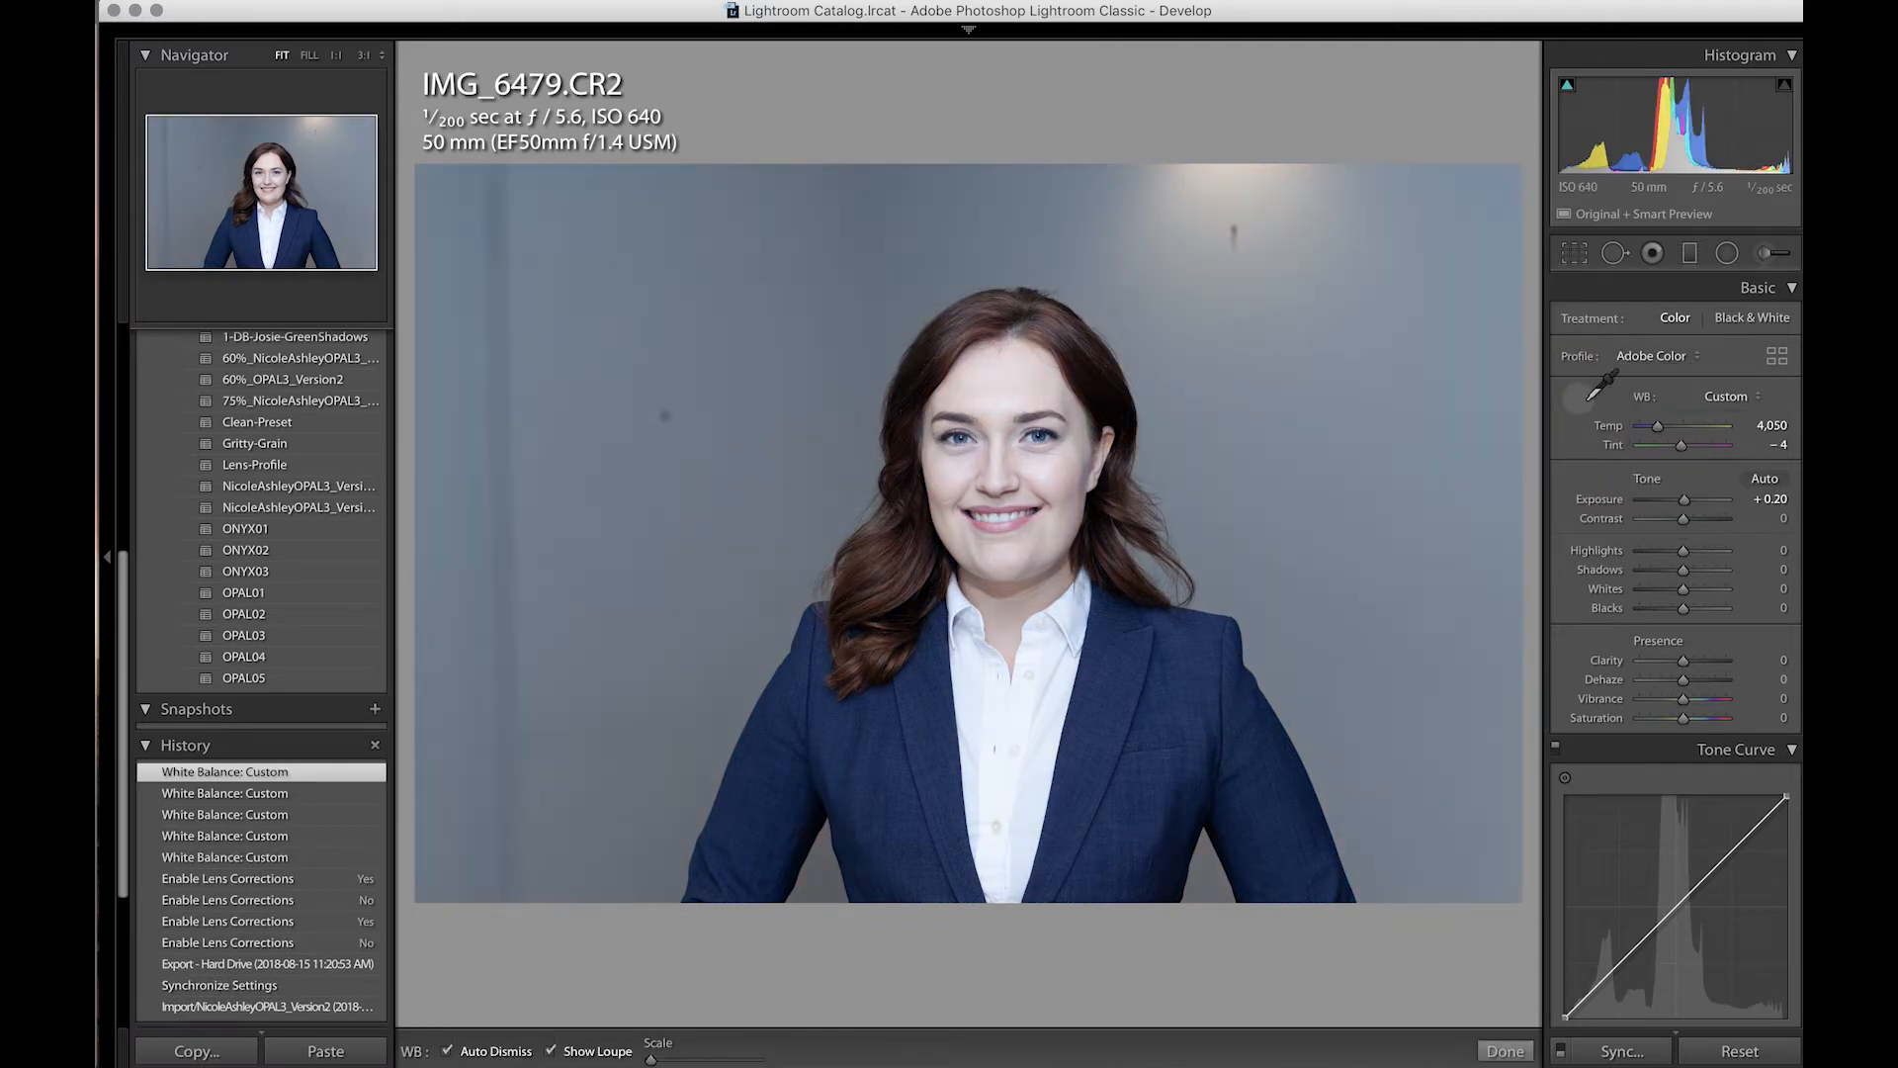
pyautogui.click(1394, 201)
# Switch Remove Chromatic Aberration and Enable Profile Corrections off and back on for the photo.
pyautogui.scroll(-10, 1631, 576)
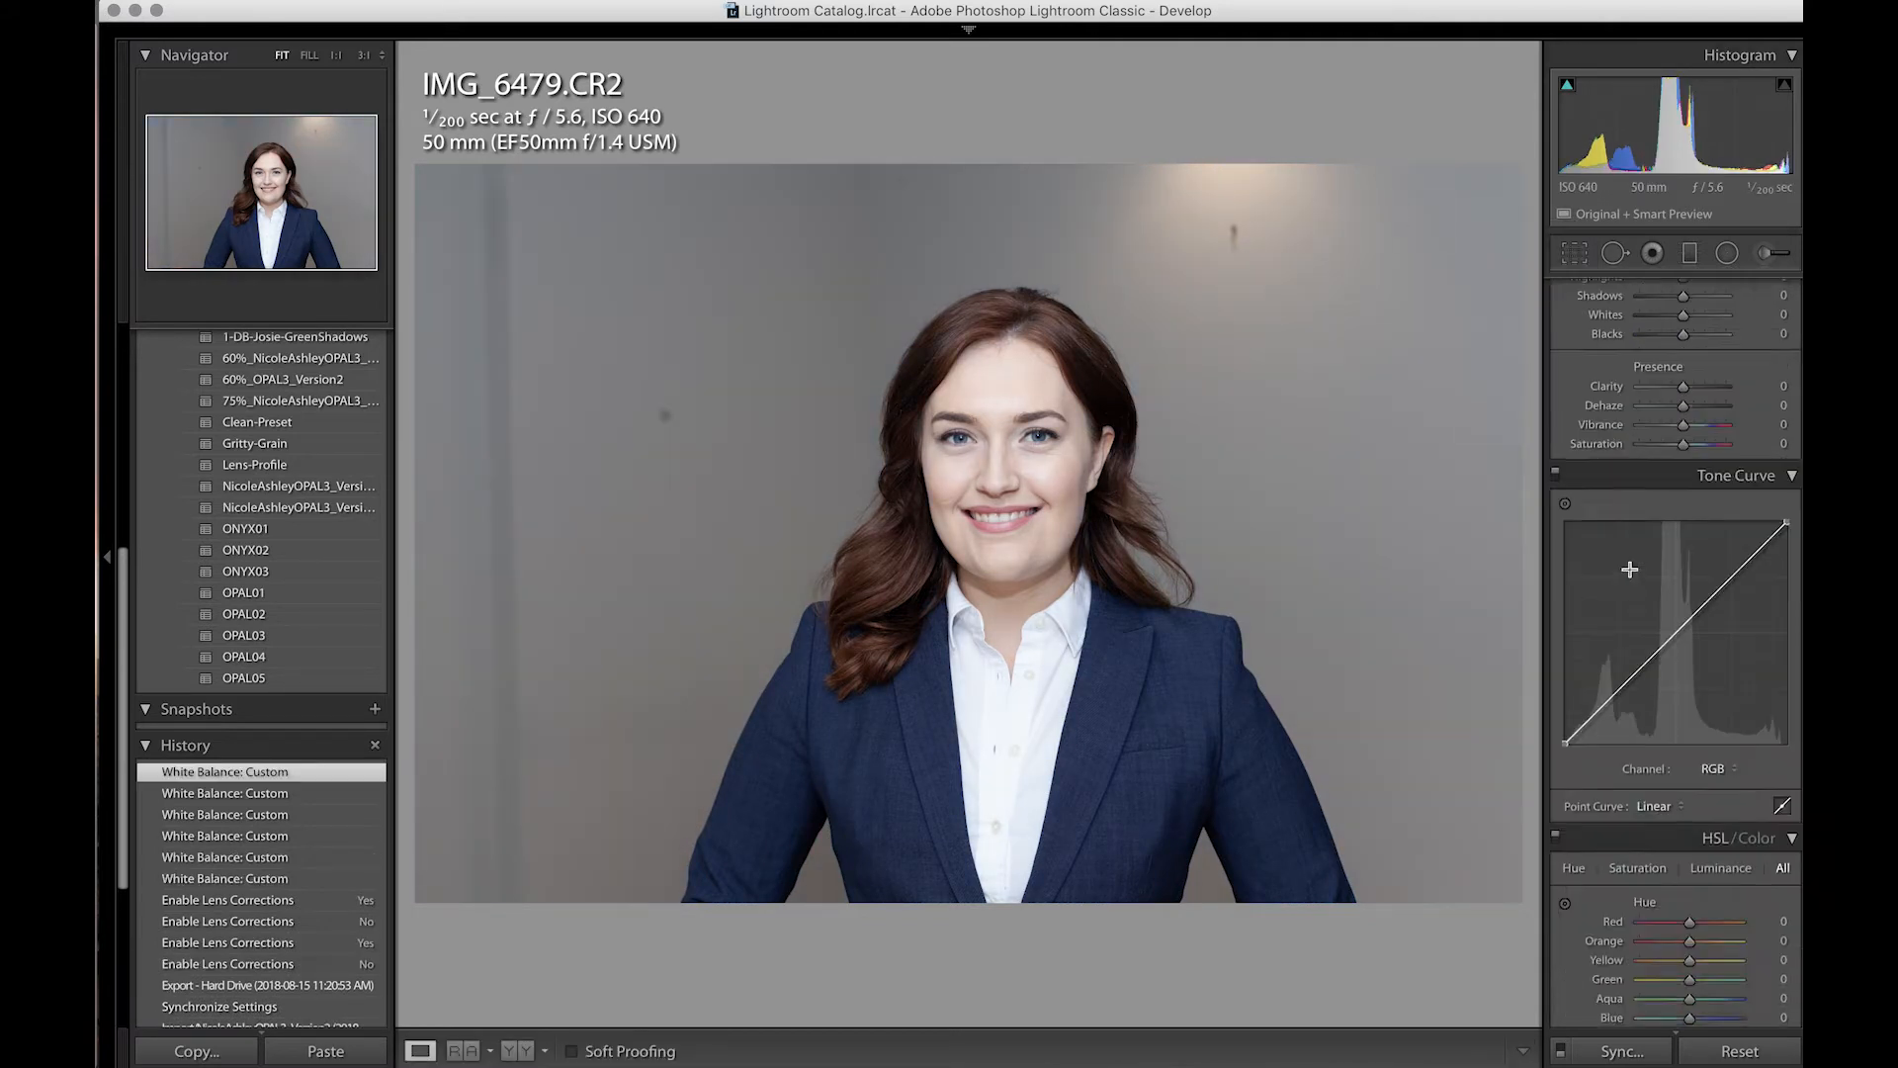
pyautogui.scroll(-10, 1631, 577)
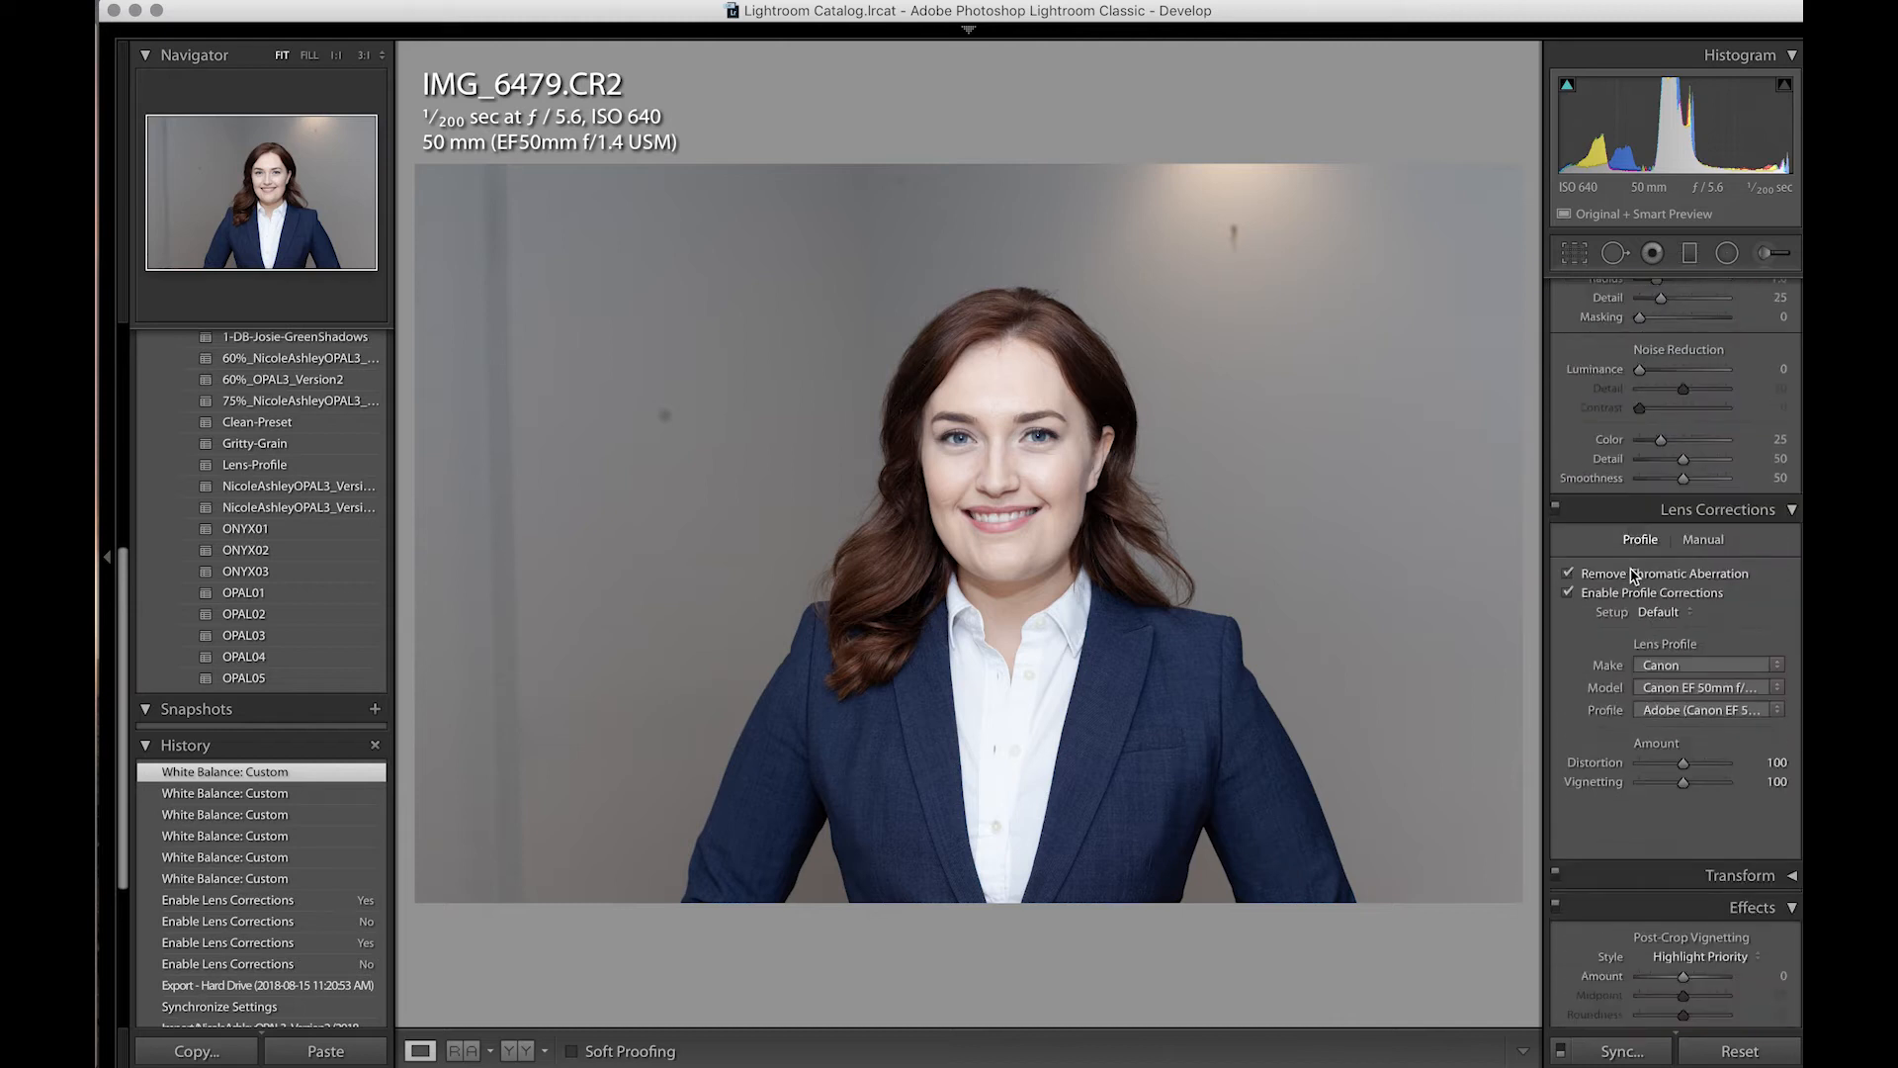
pyautogui.click(1568, 401)
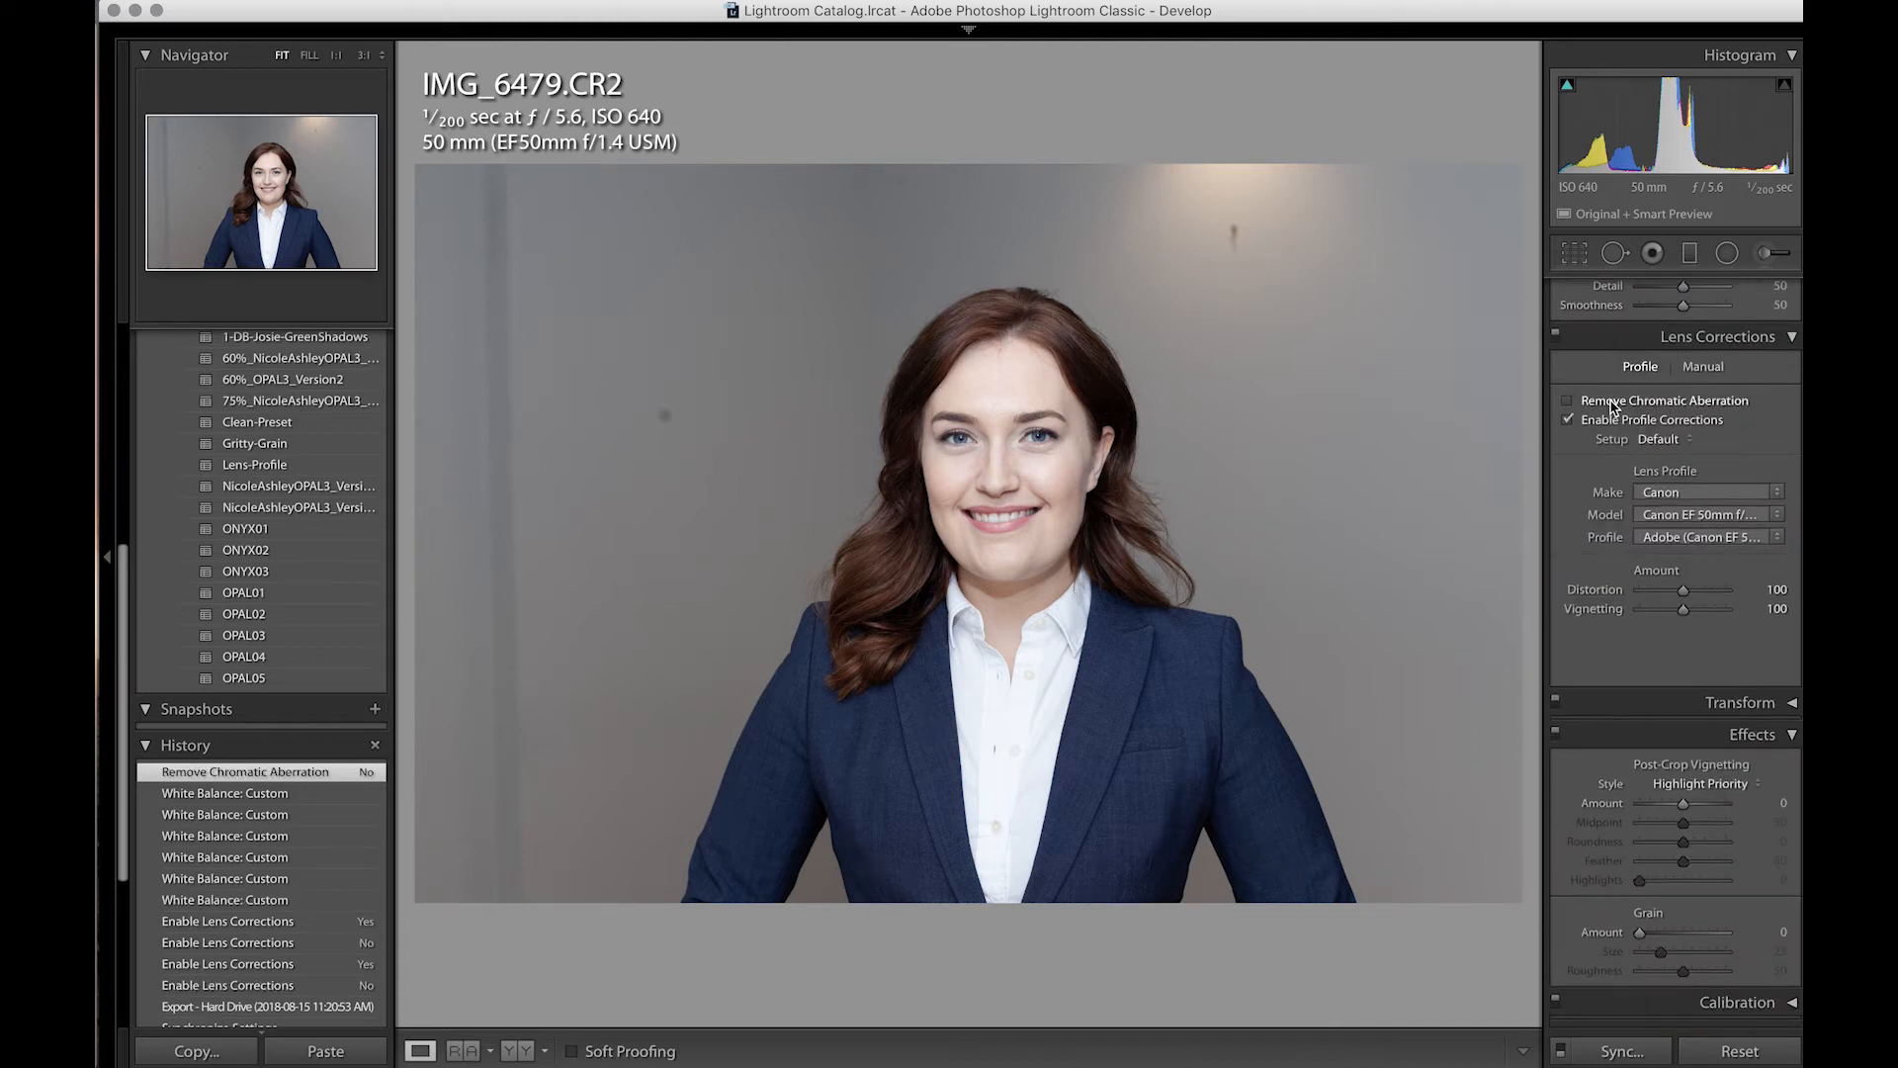
pyautogui.click(1568, 419)
pyautogui.click(1568, 401)
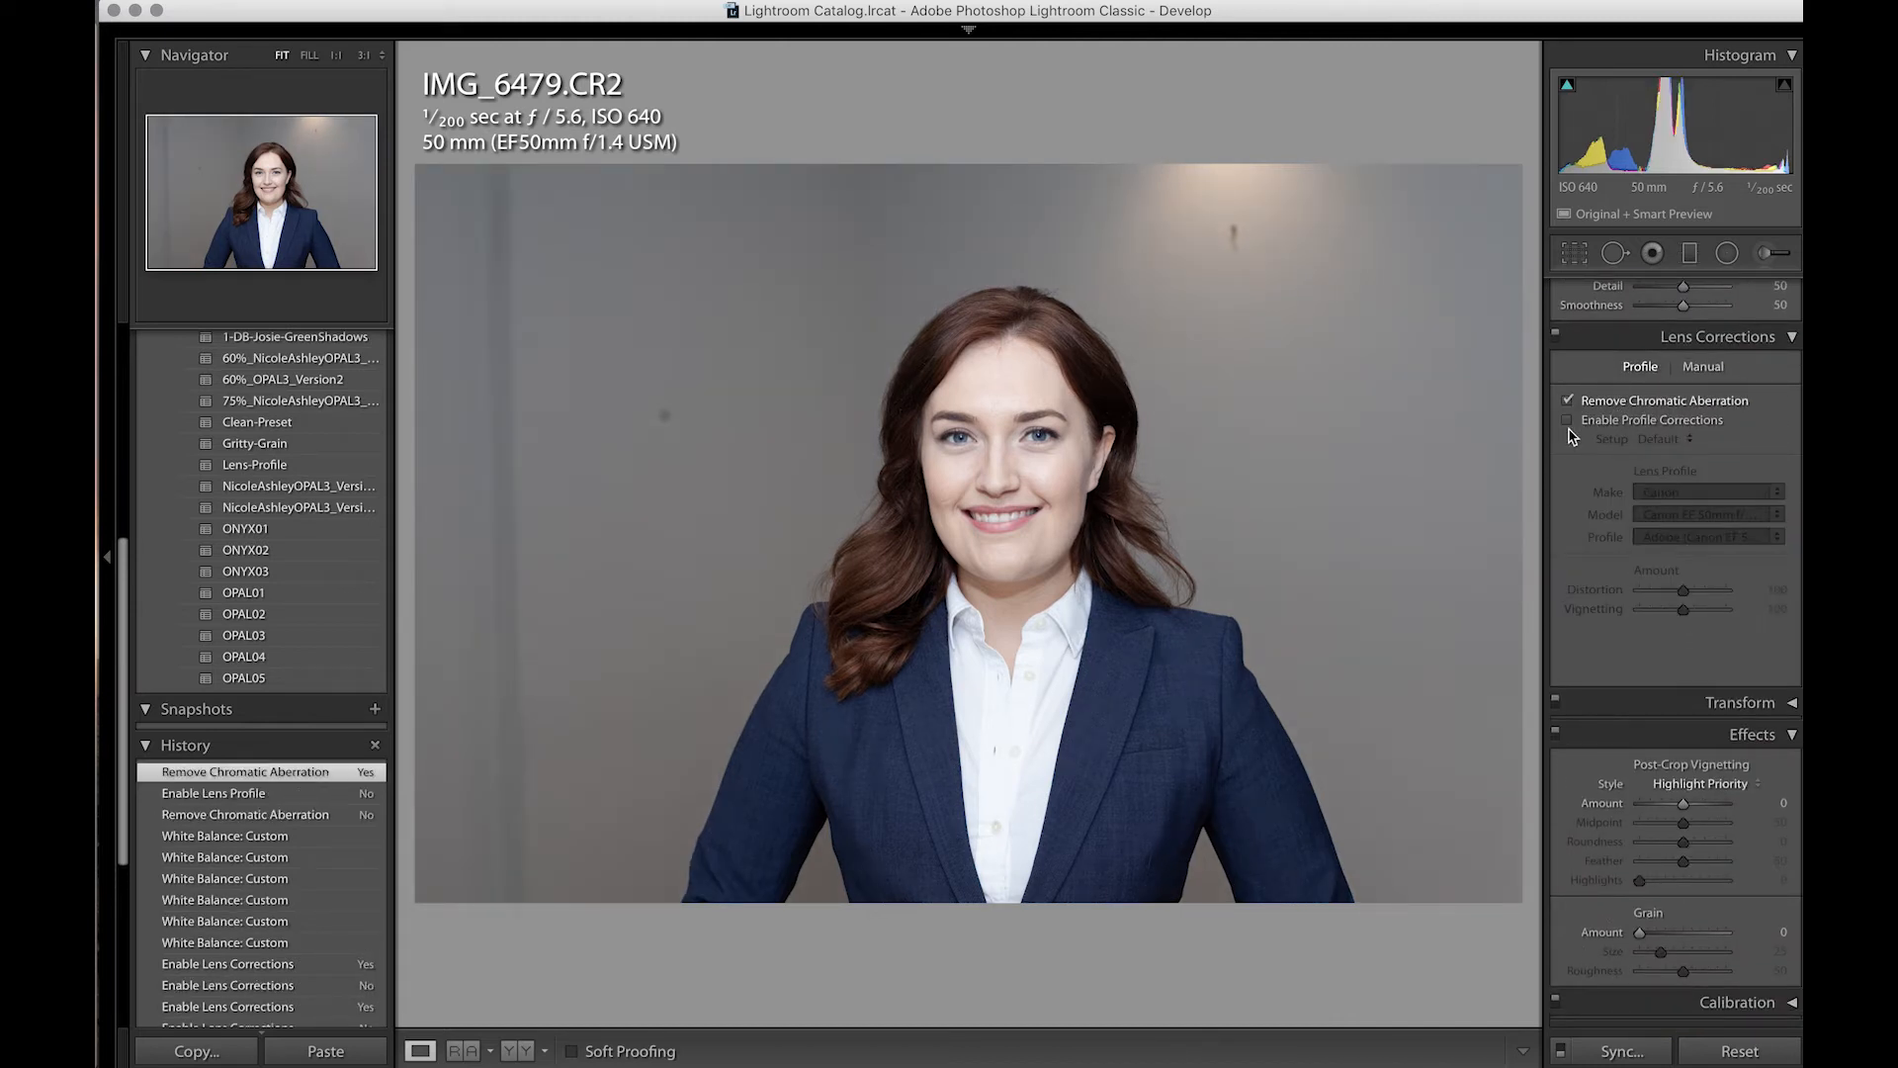
pyautogui.click(1568, 419)
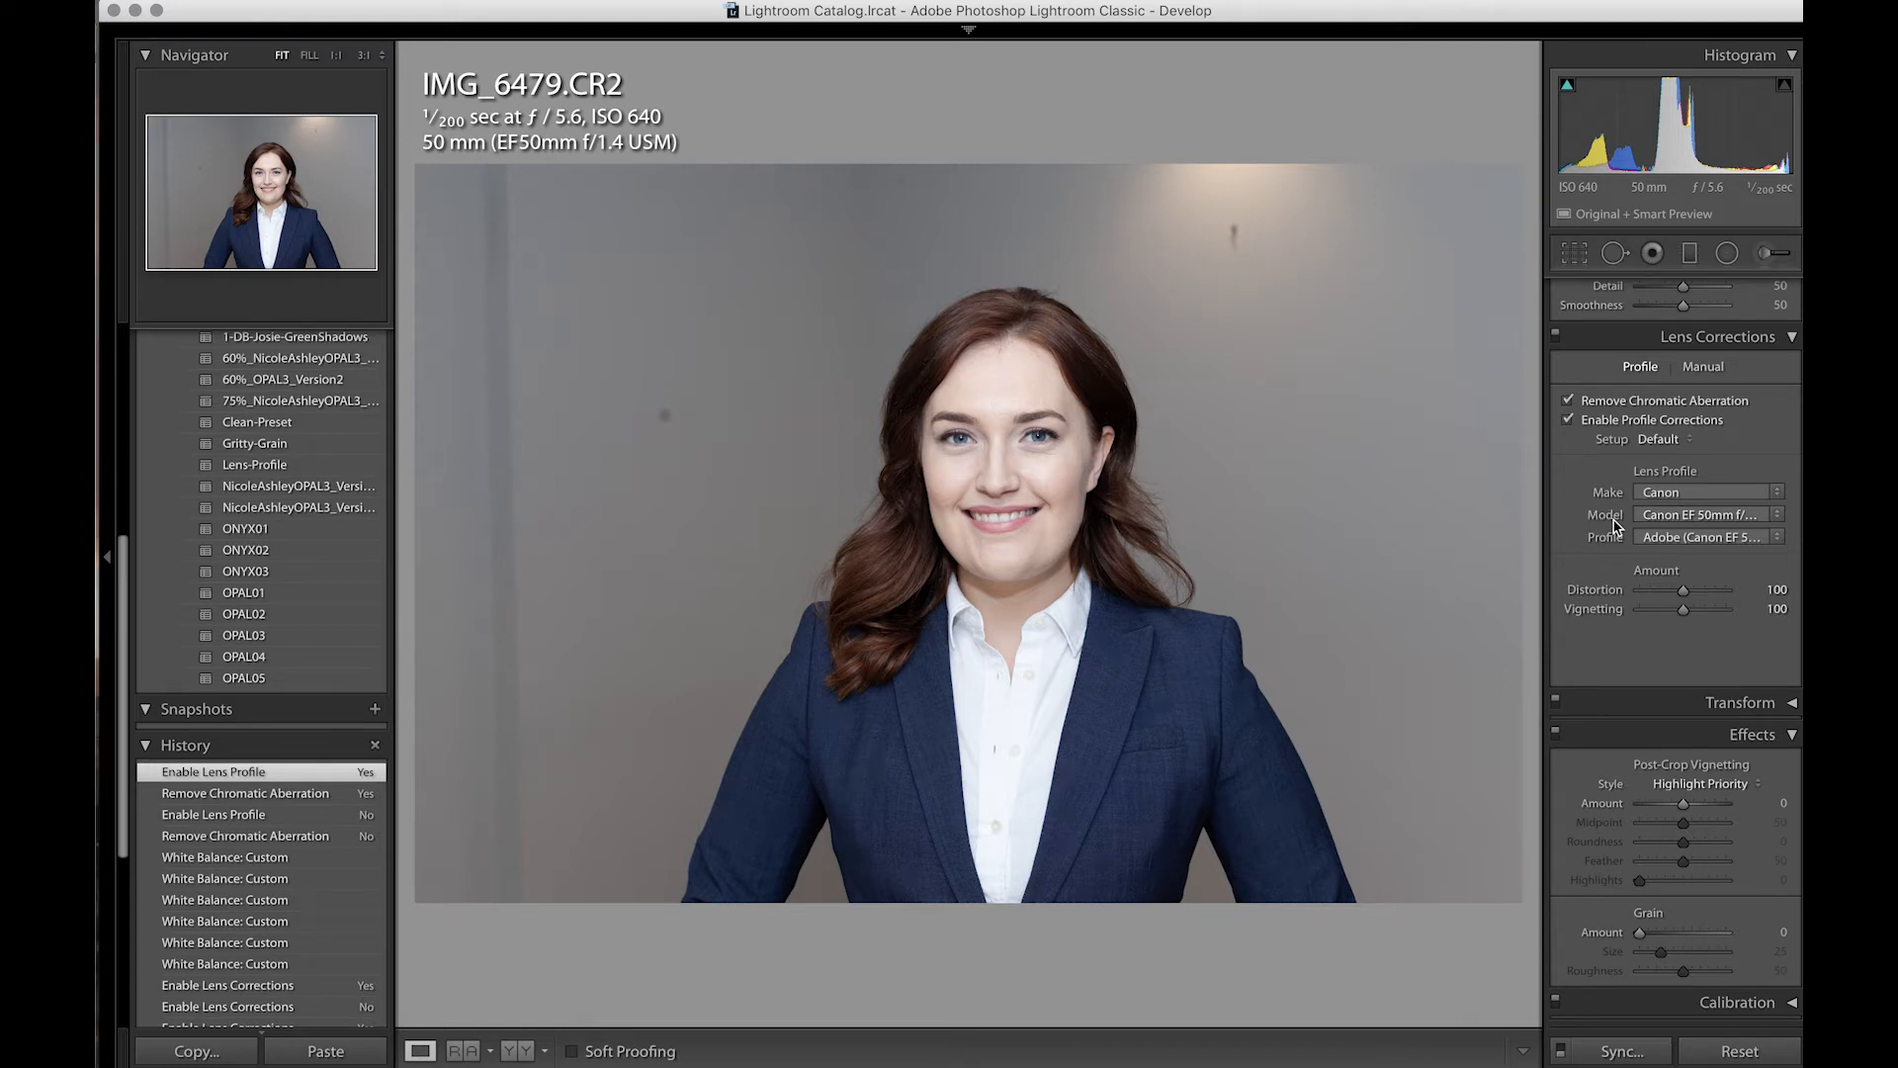
# Compare the photo with and without the whole set of lens corrections, leaving them enabled.
pyautogui.click(1556, 335)
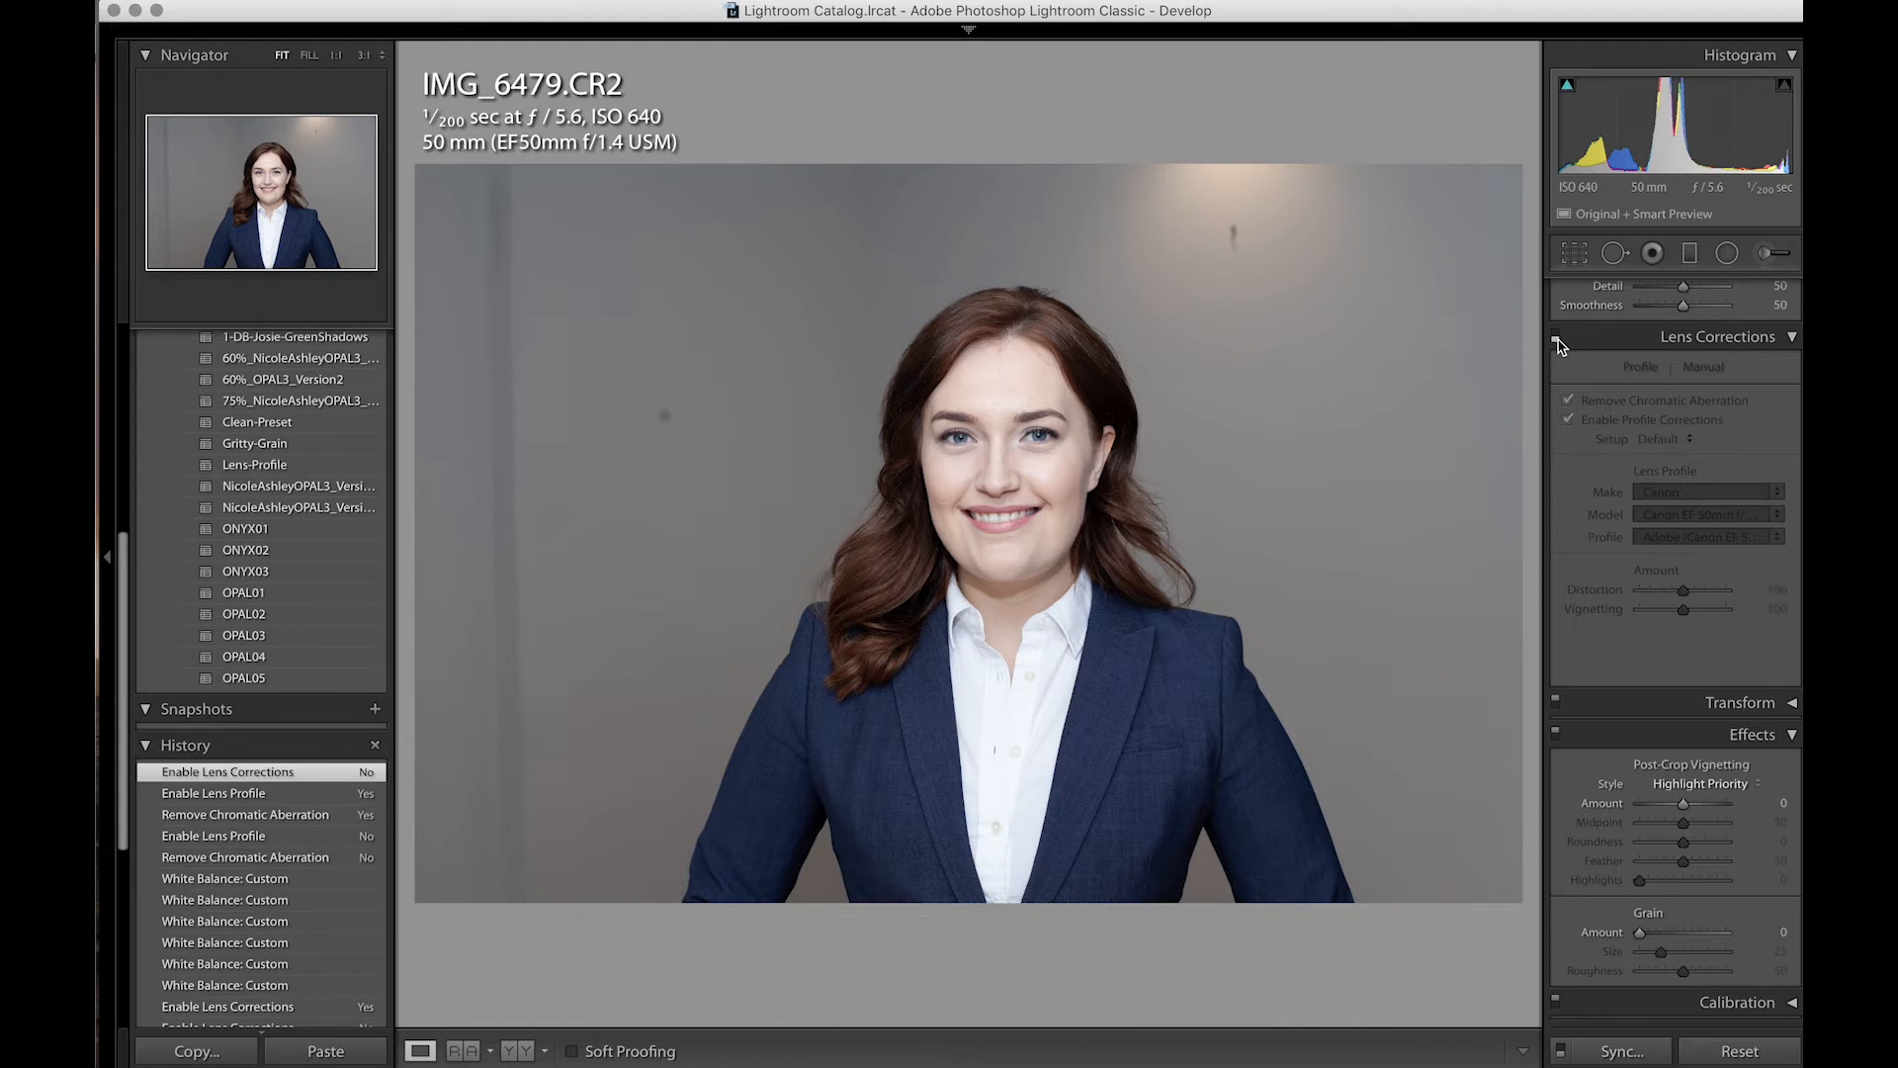
pyautogui.click(1556, 337)
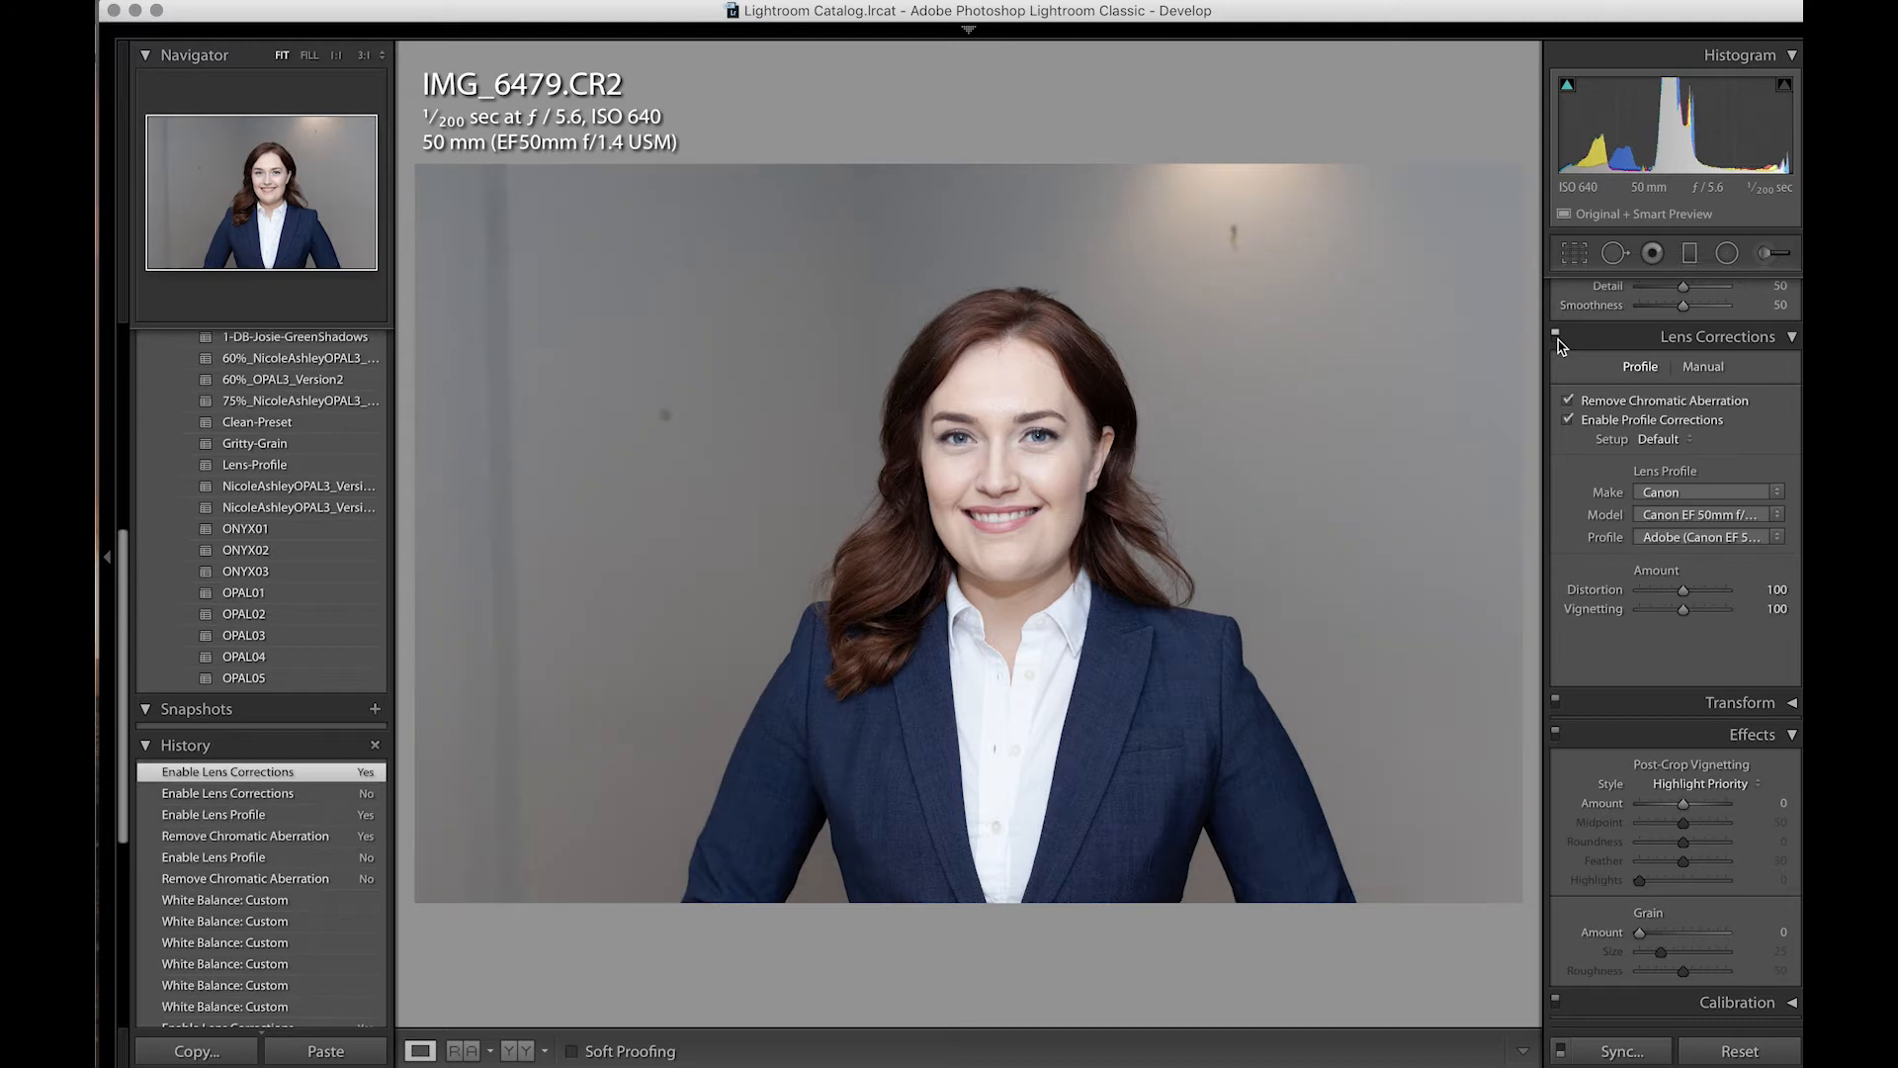
pyautogui.click(1557, 337)
pyautogui.click(1556, 337)
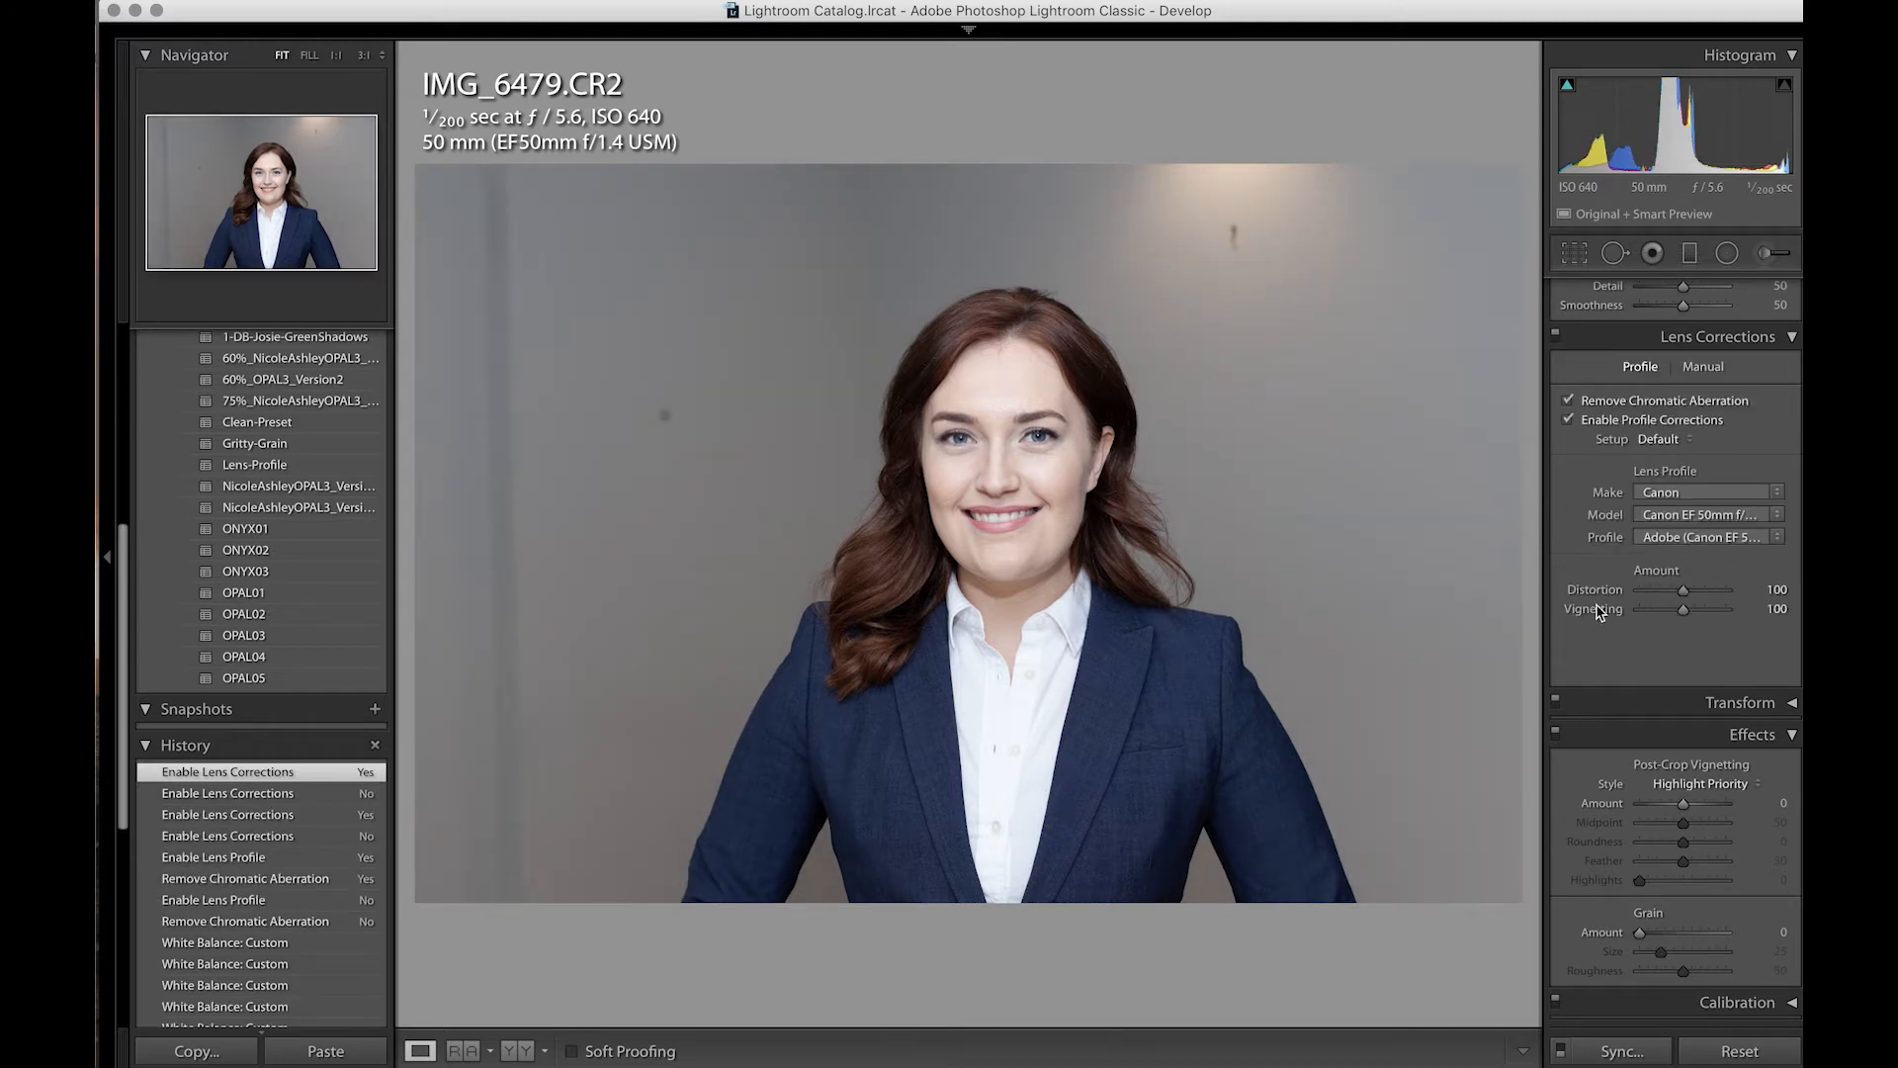
pyautogui.scroll(1, 1597, 612)
pyautogui.scroll(-1, 1600, 558)
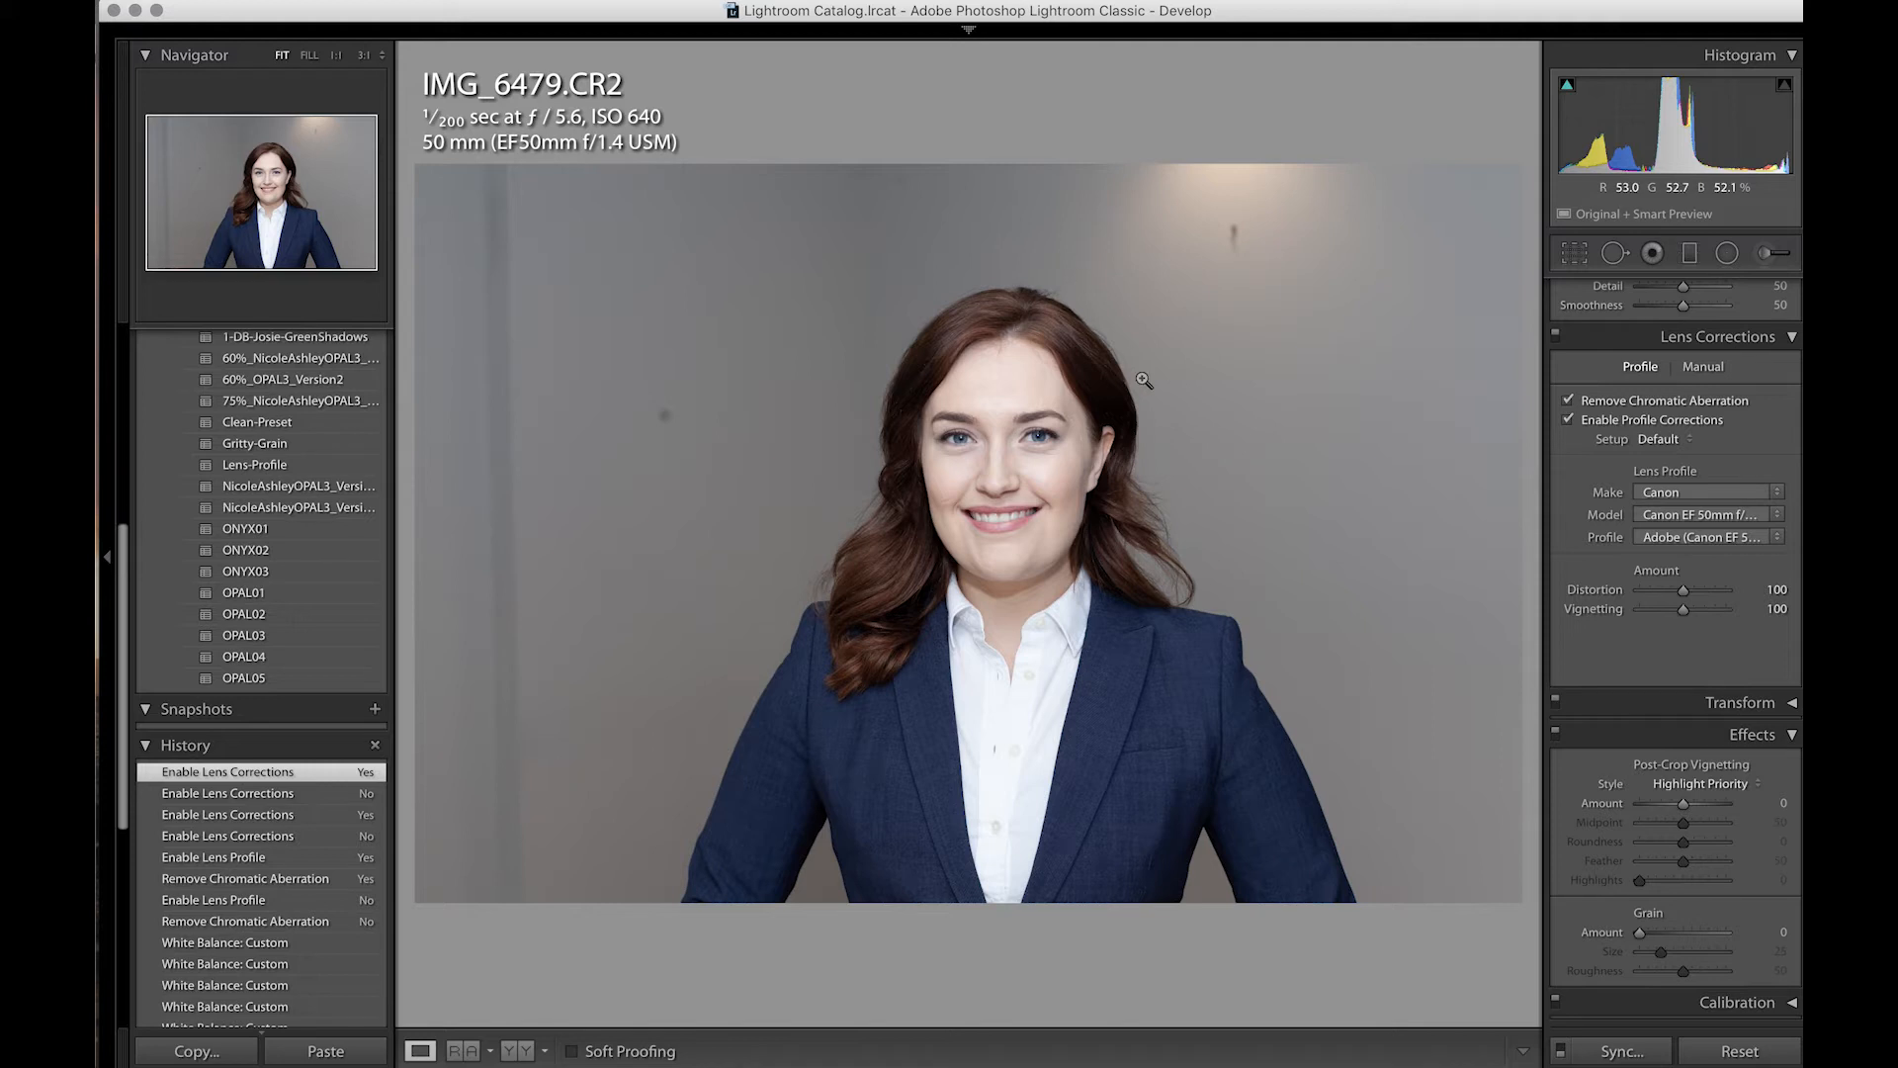
# Examine the manual lens correction settings, return to the profile settings, and go back to the Basic adjustments.
pyautogui.click(1702, 365)
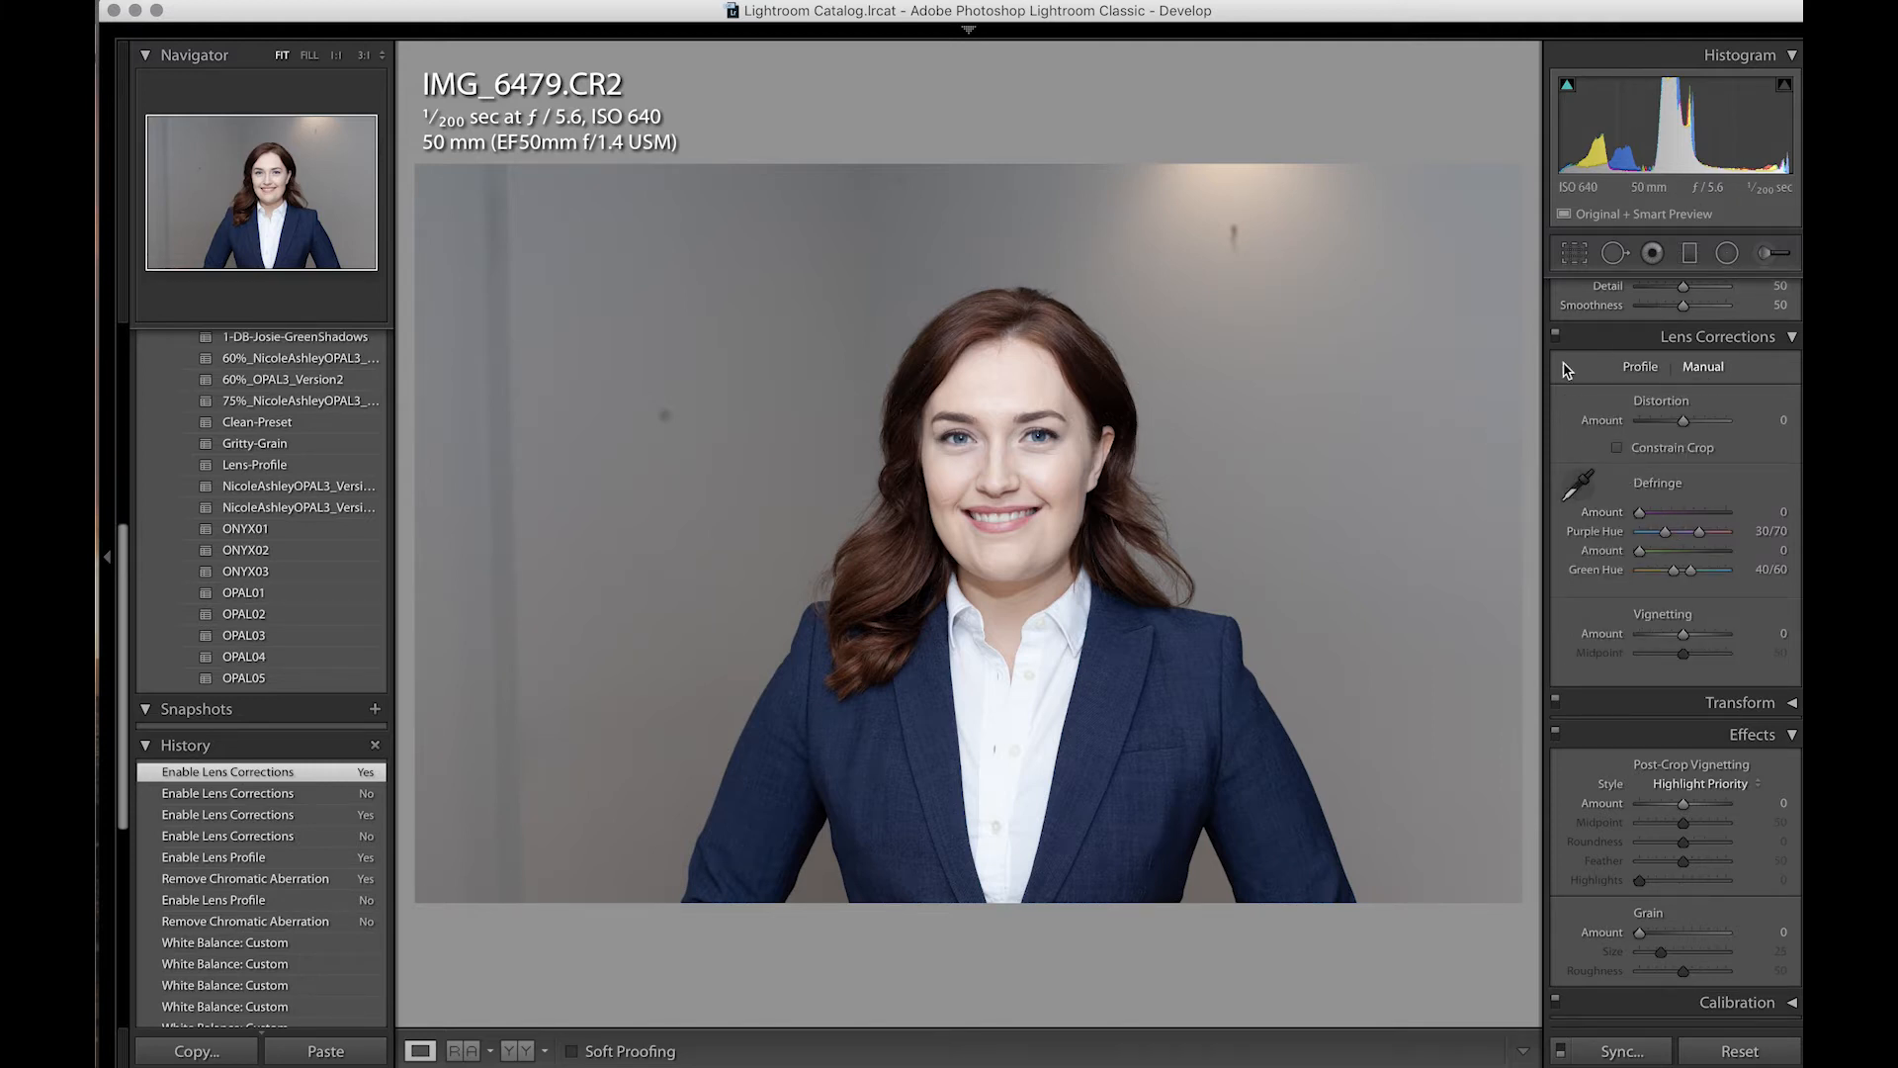
pyautogui.click(1638, 372)
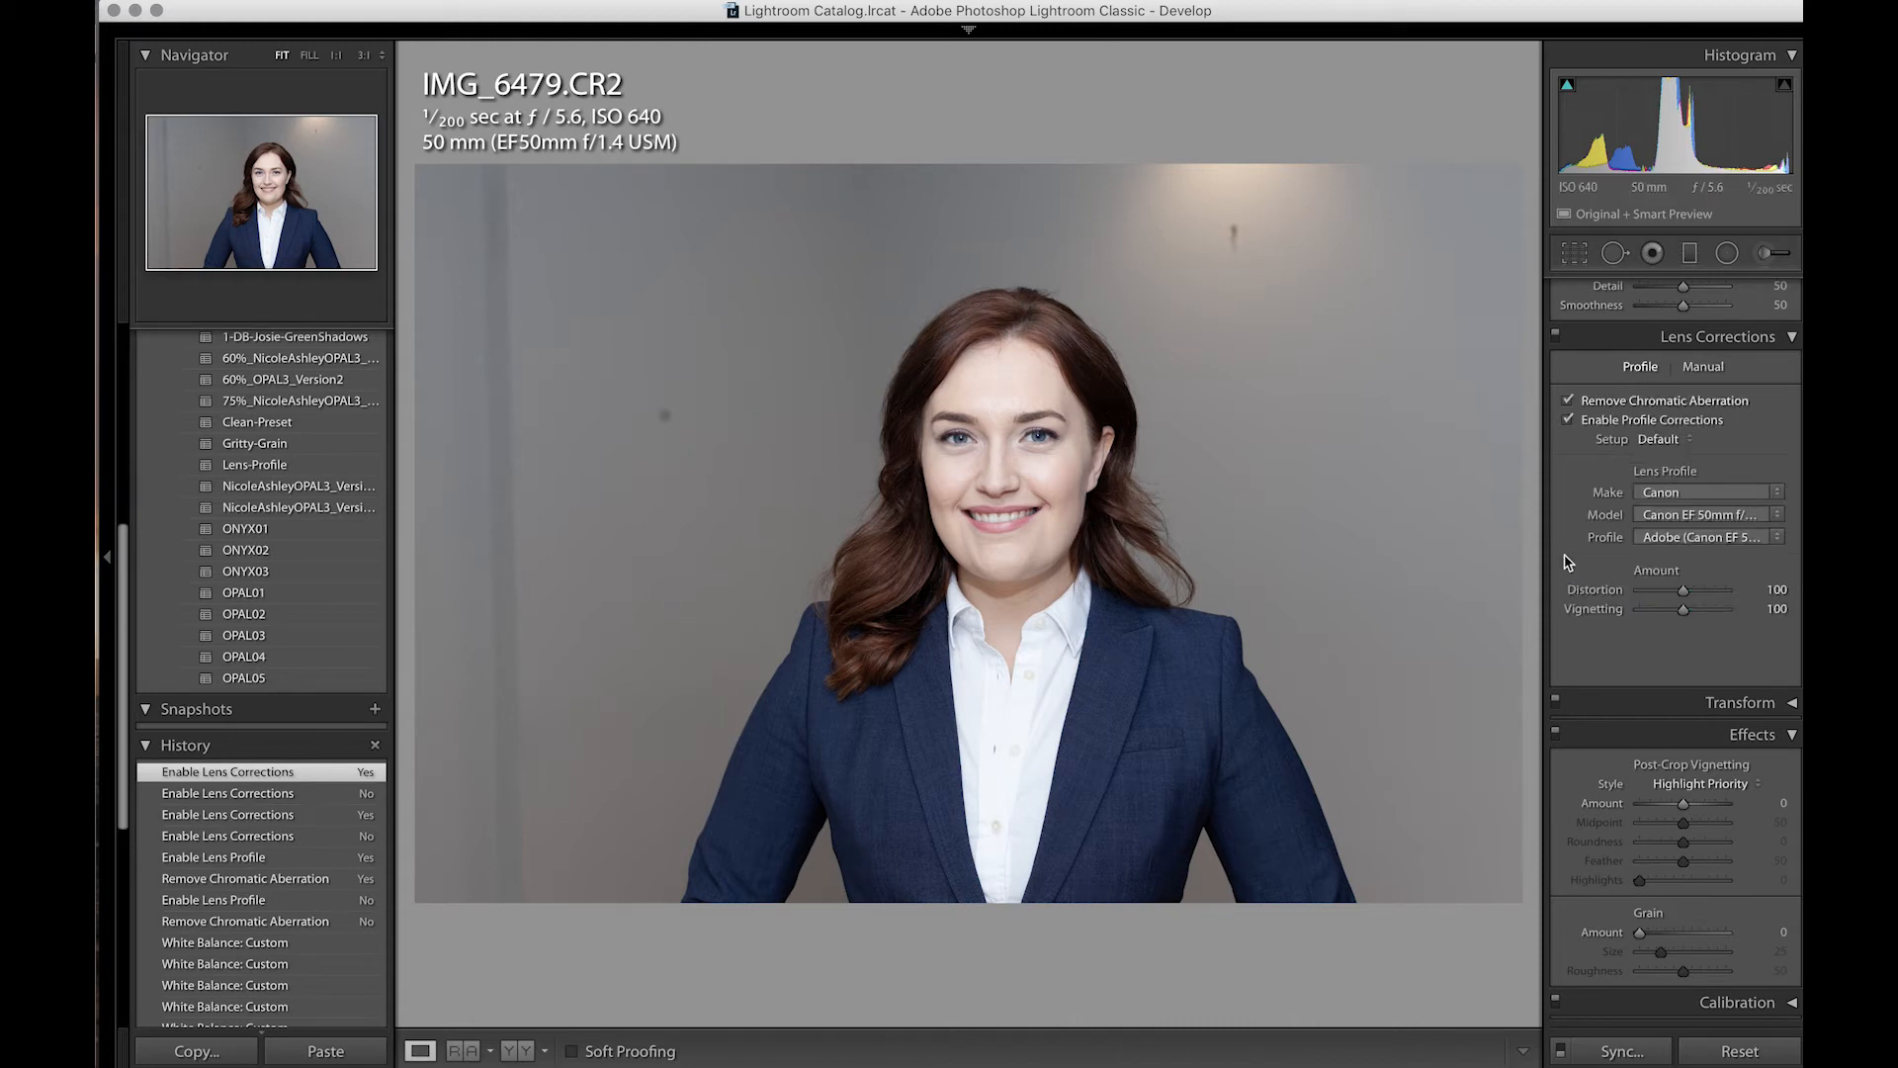
pyautogui.scroll(5, 1641, 638)
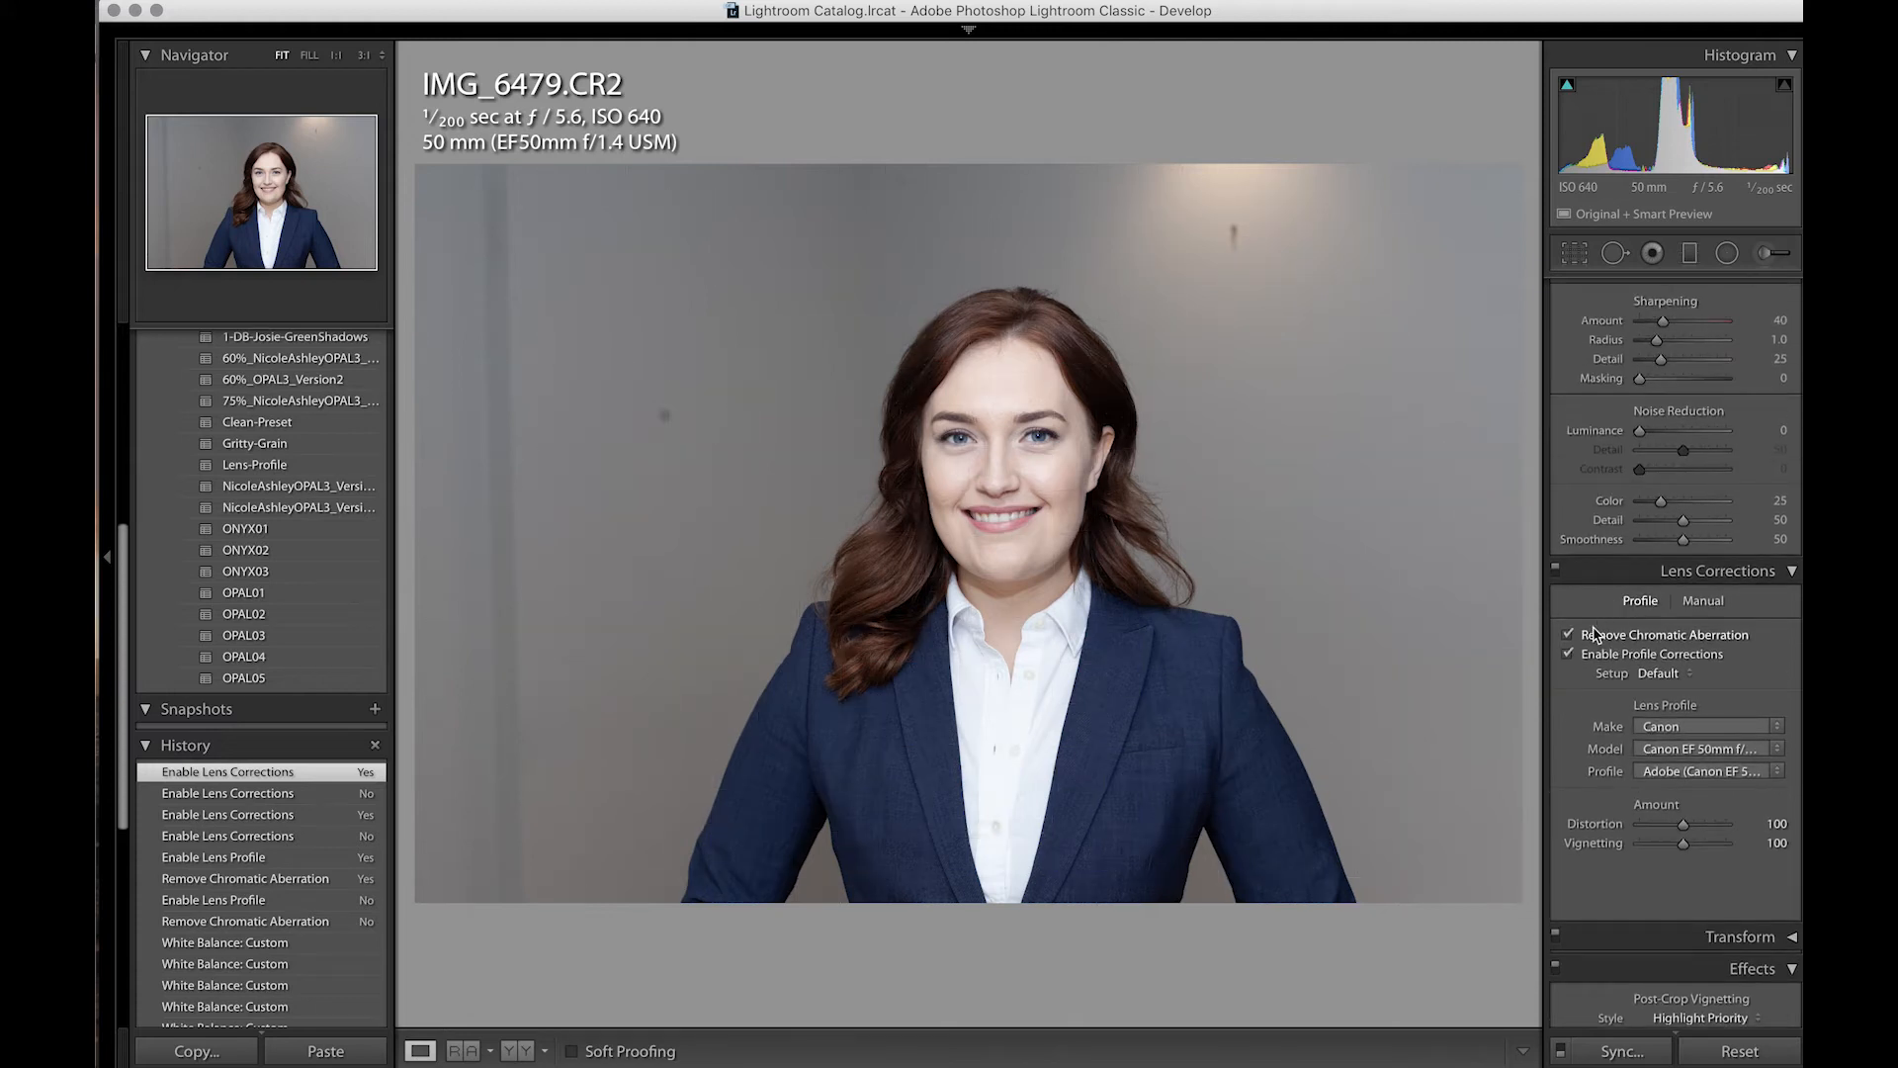
pyautogui.scroll(-1, 1621, 634)
pyautogui.scroll(3, 1607, 635)
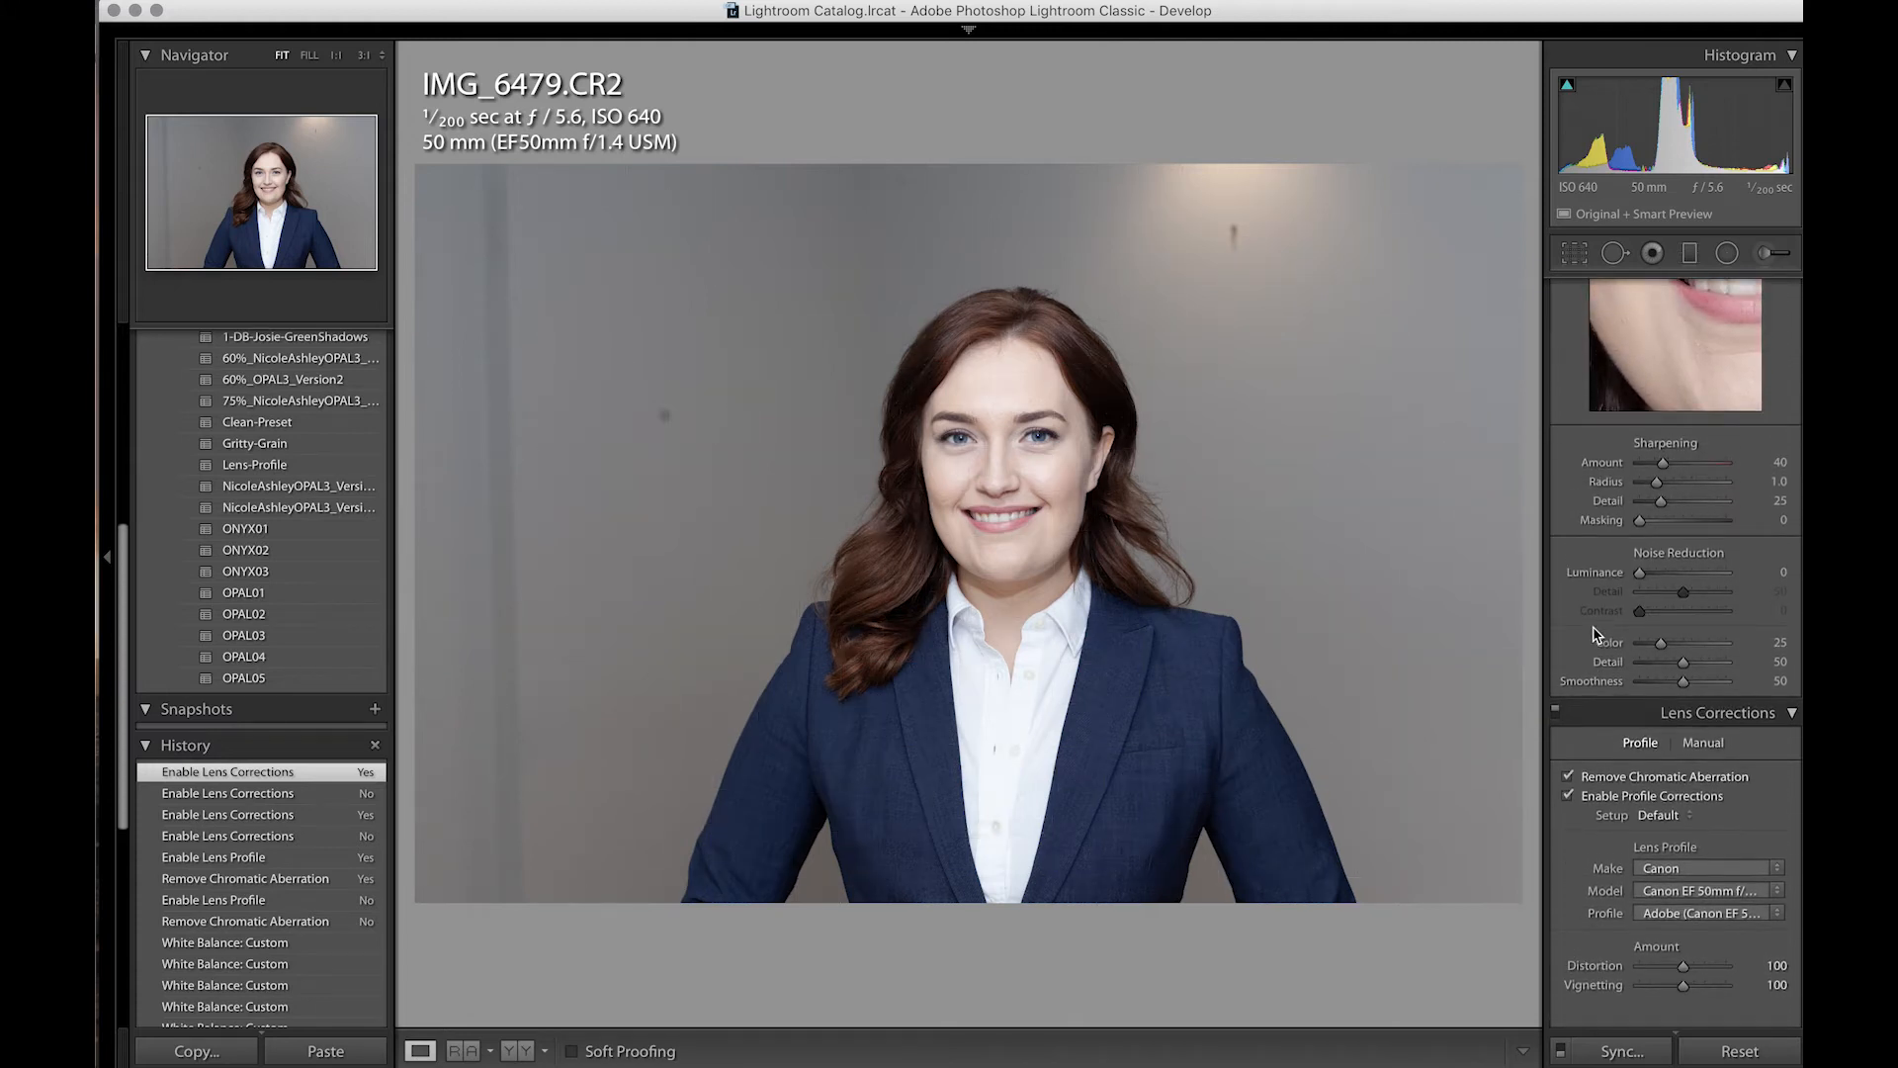
pyautogui.scroll(10, 1594, 635)
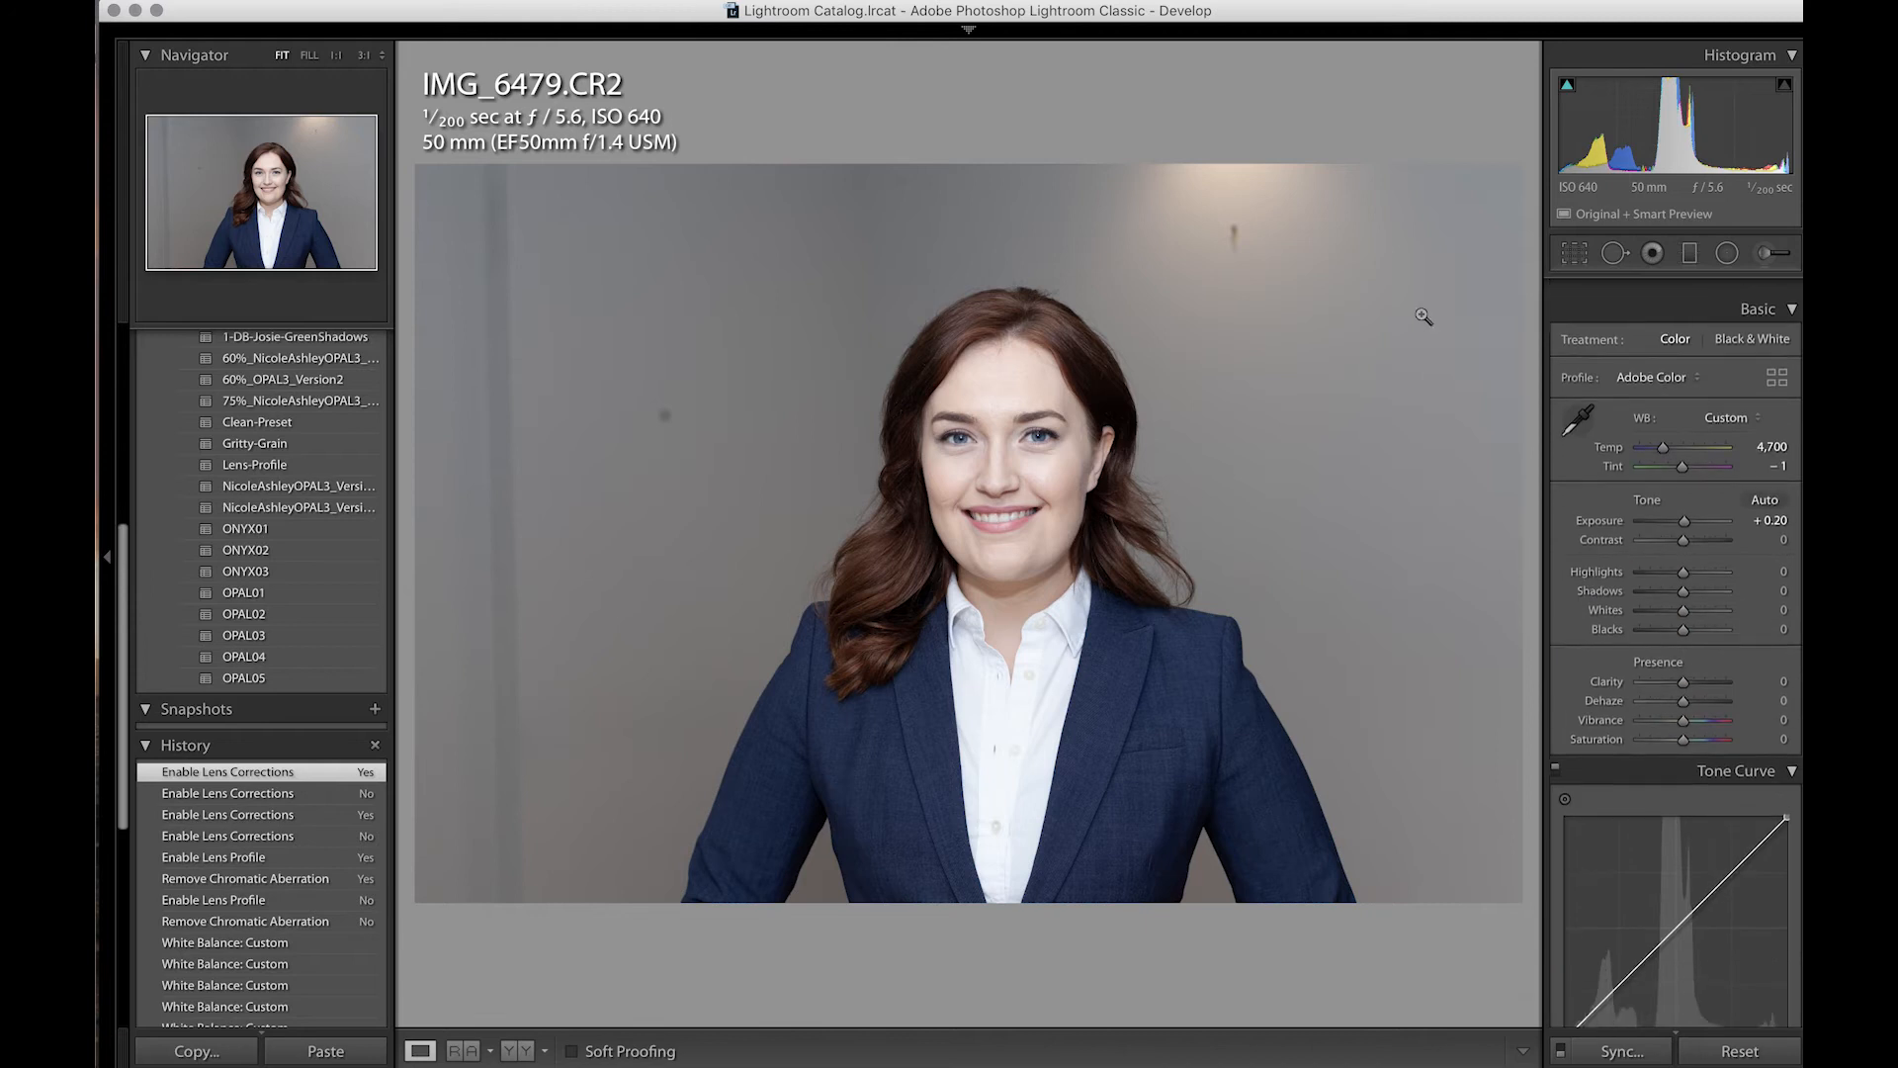
# Return to the Library grid and open the export settings for the selected flagged photos.
pyautogui.moveTo(1092, 22)
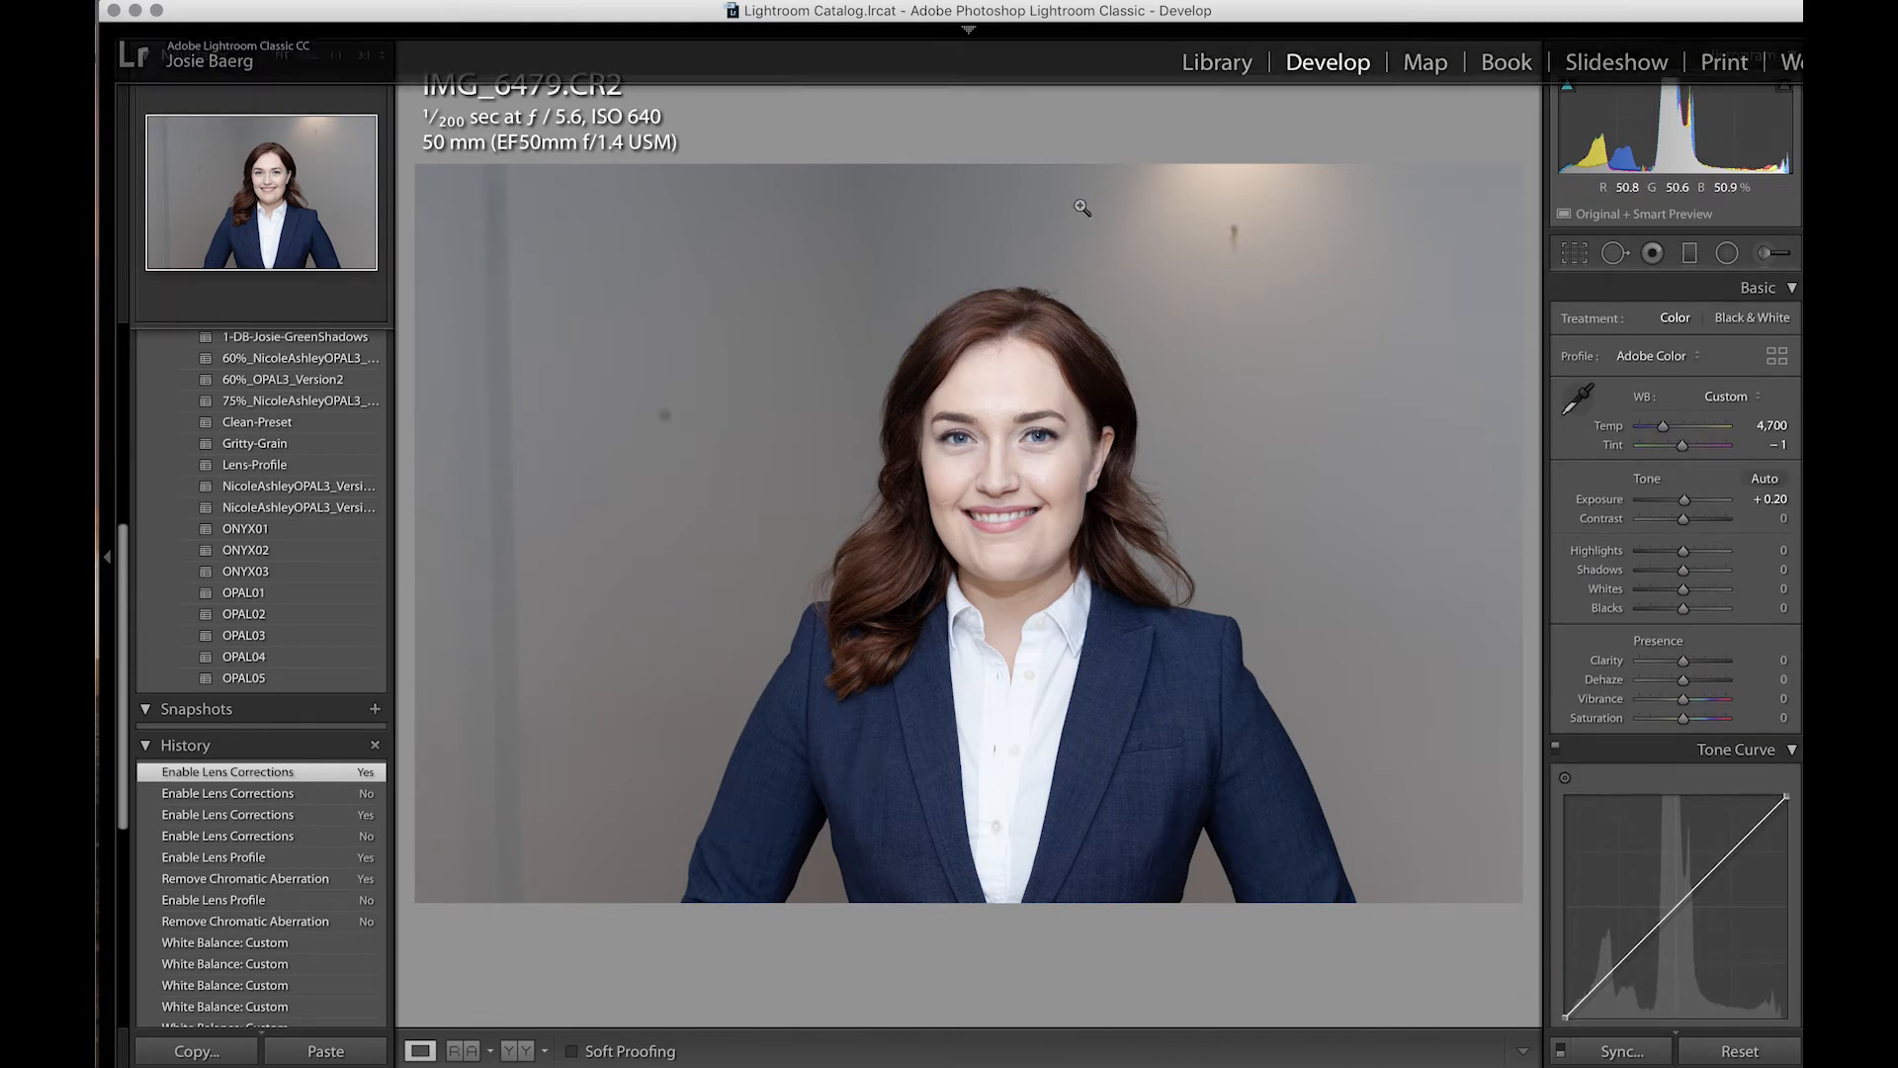
pyautogui.click(1210, 65)
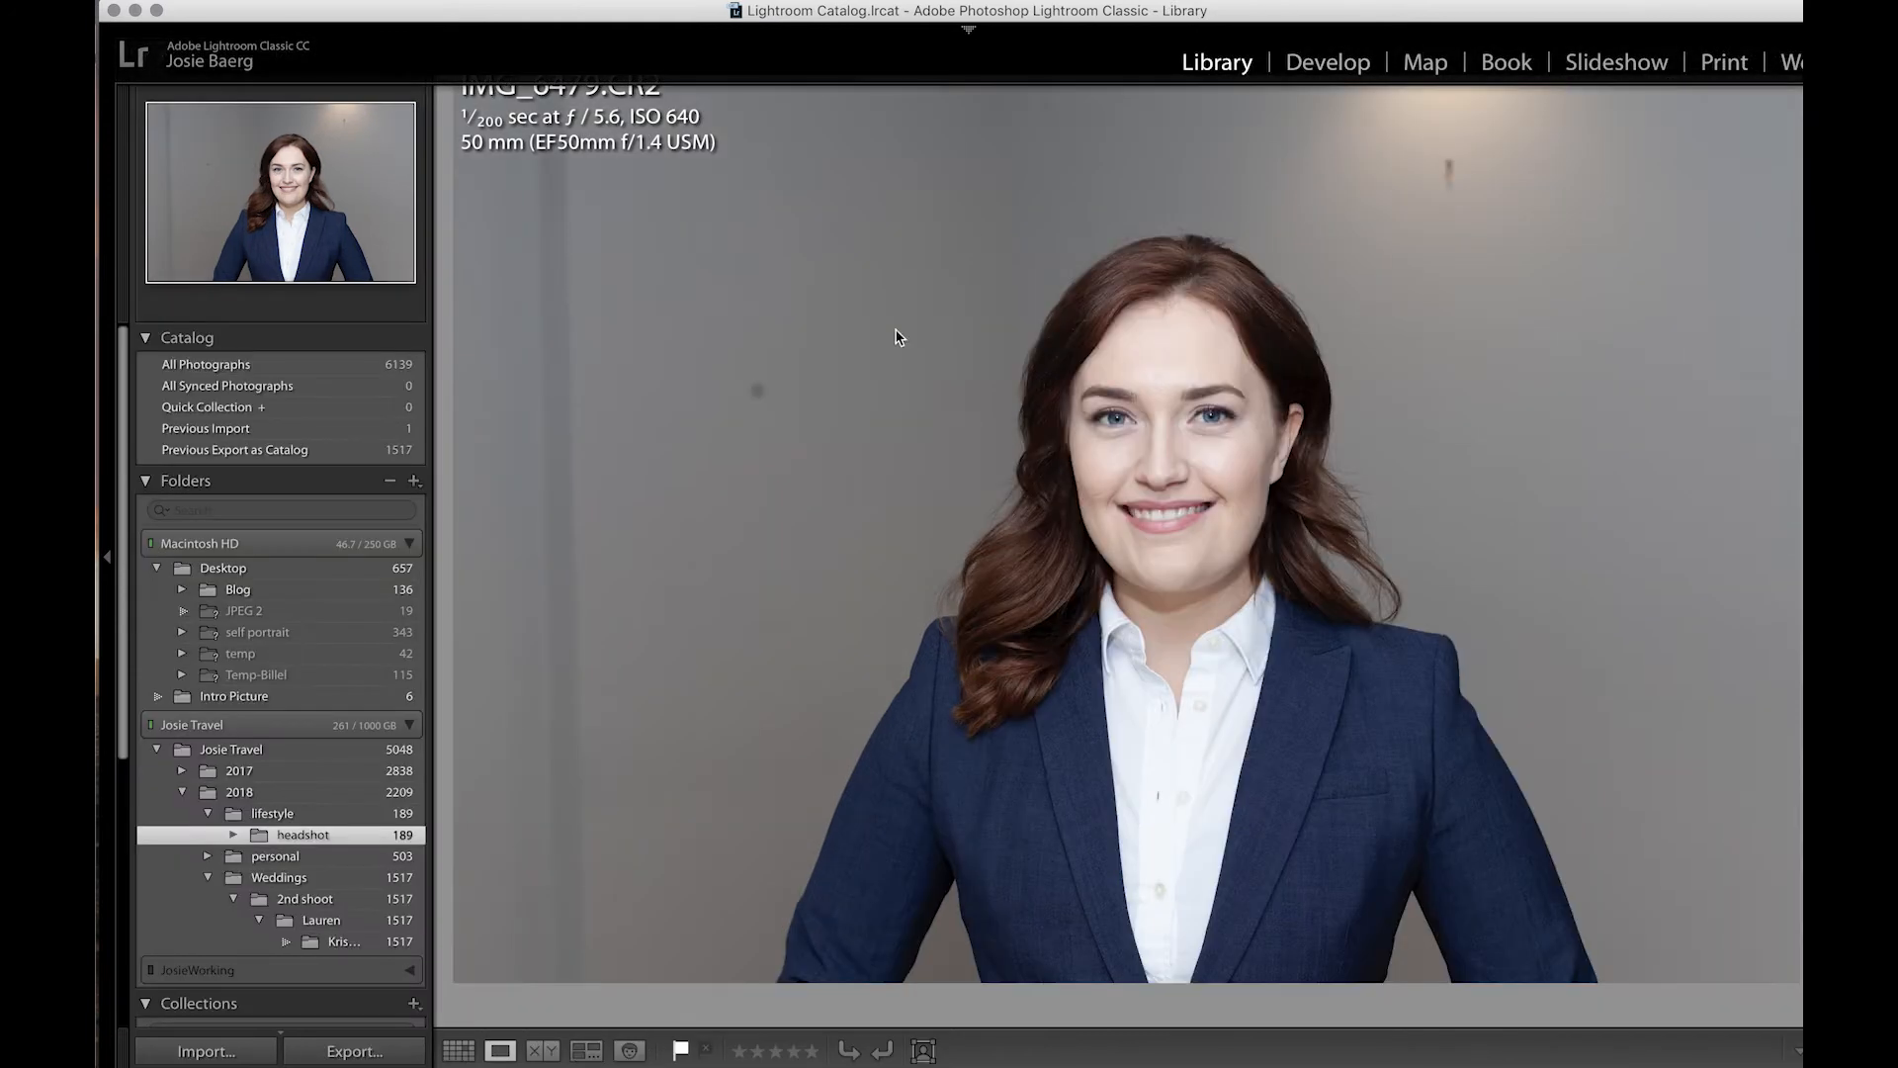
pyautogui.press('g')
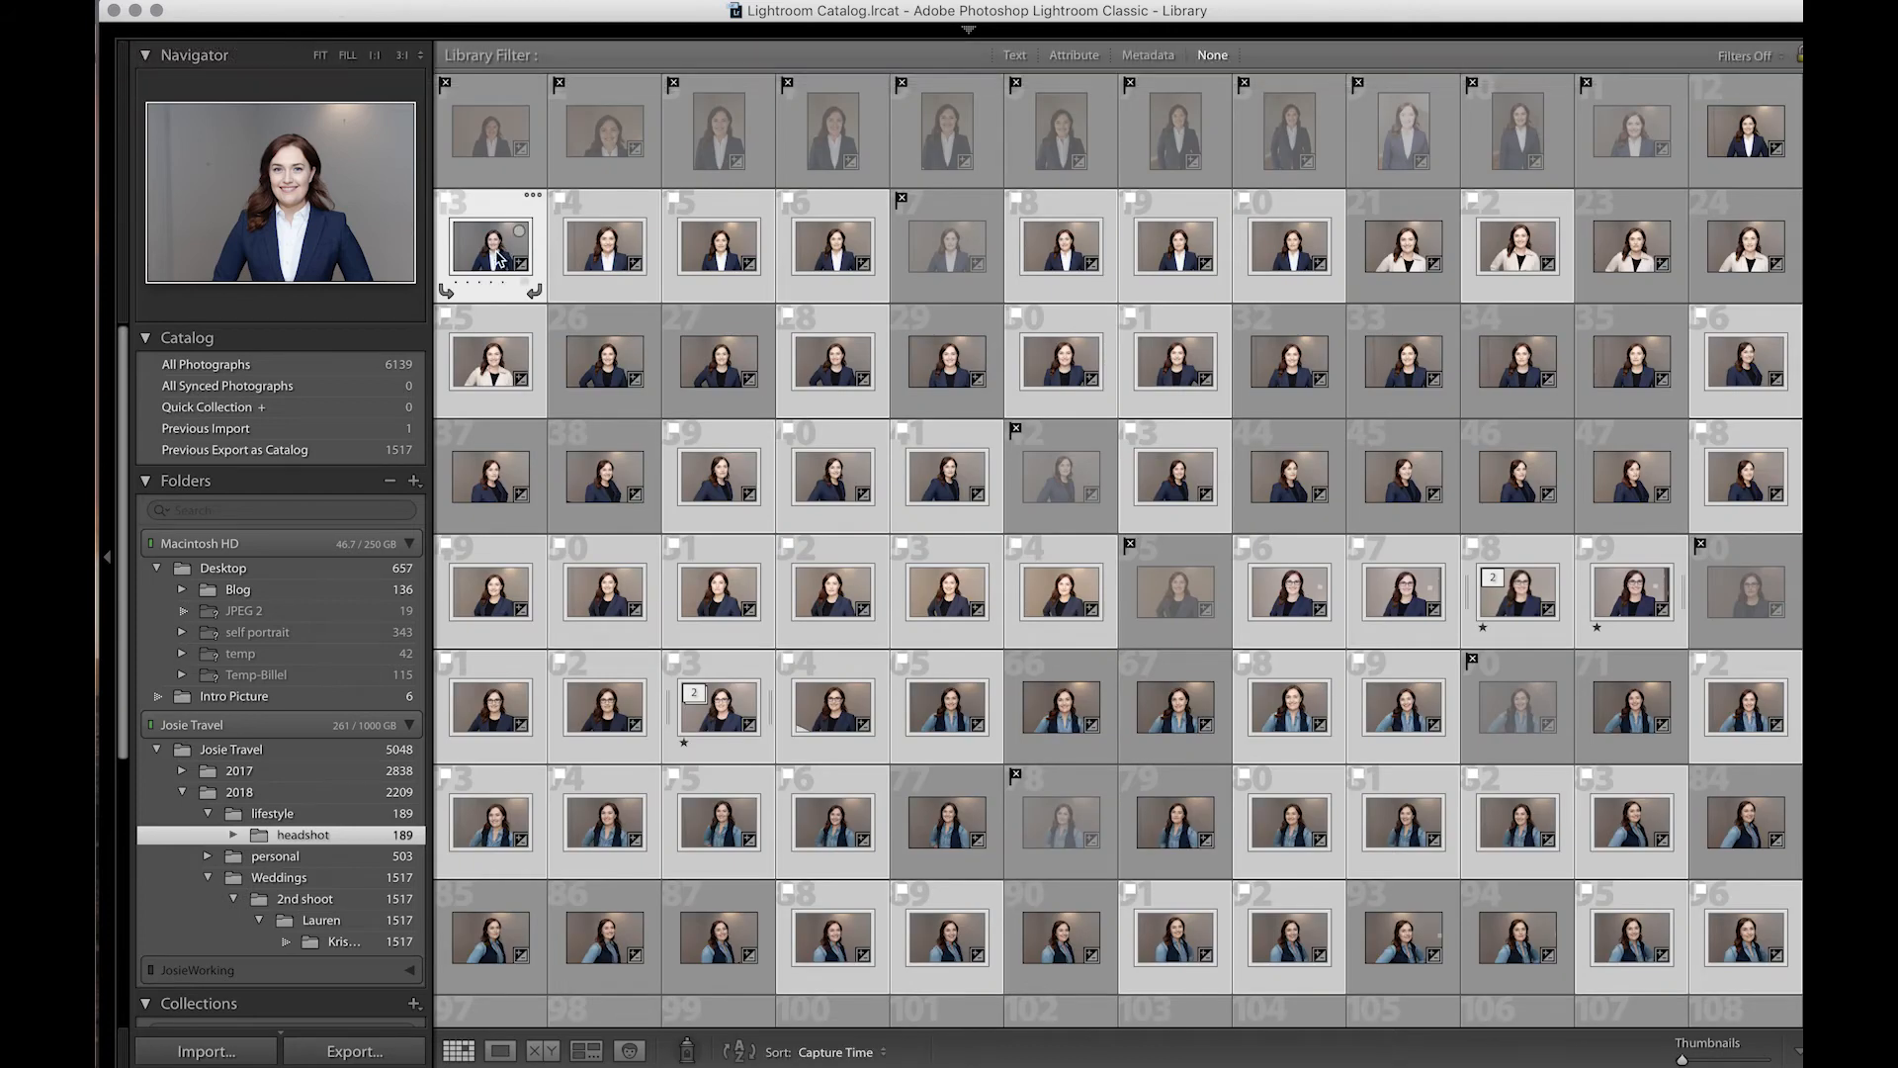
pyautogui.rightClick(482, 246)
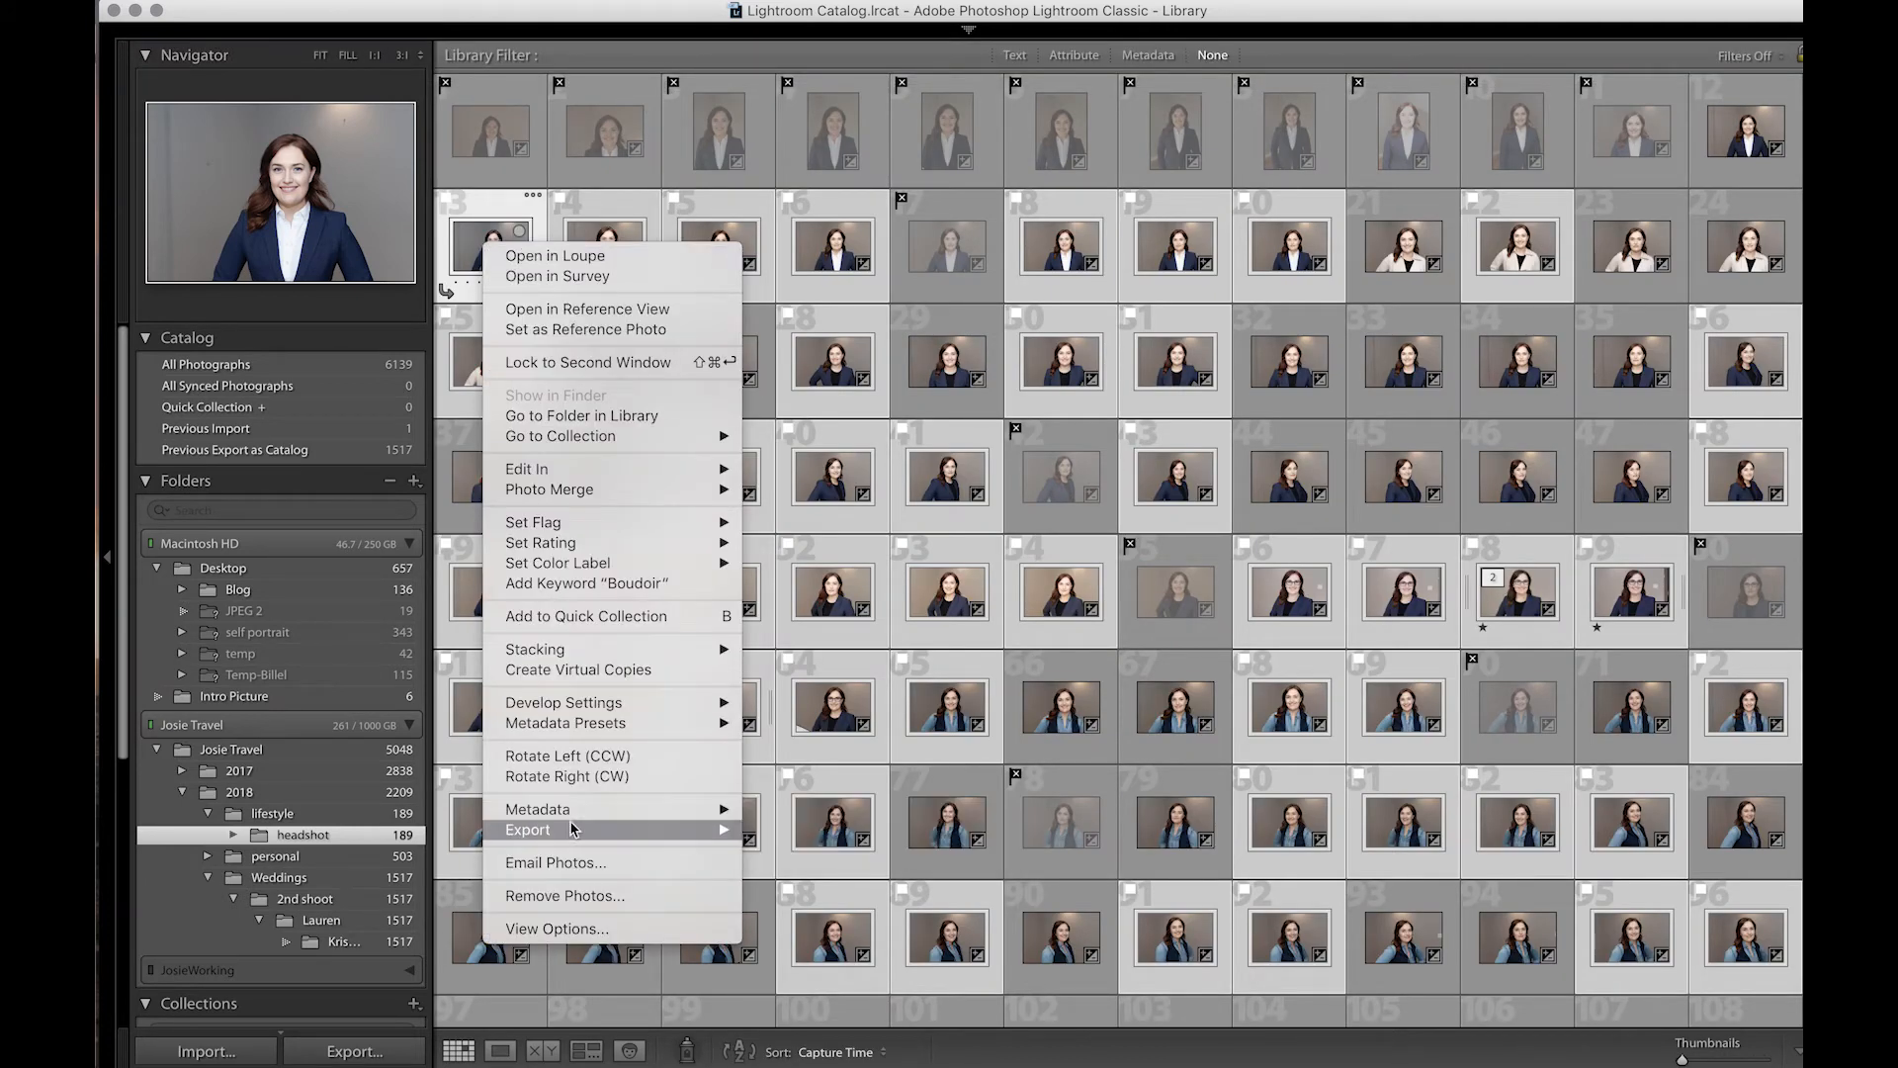
pyautogui.click(875, 837)
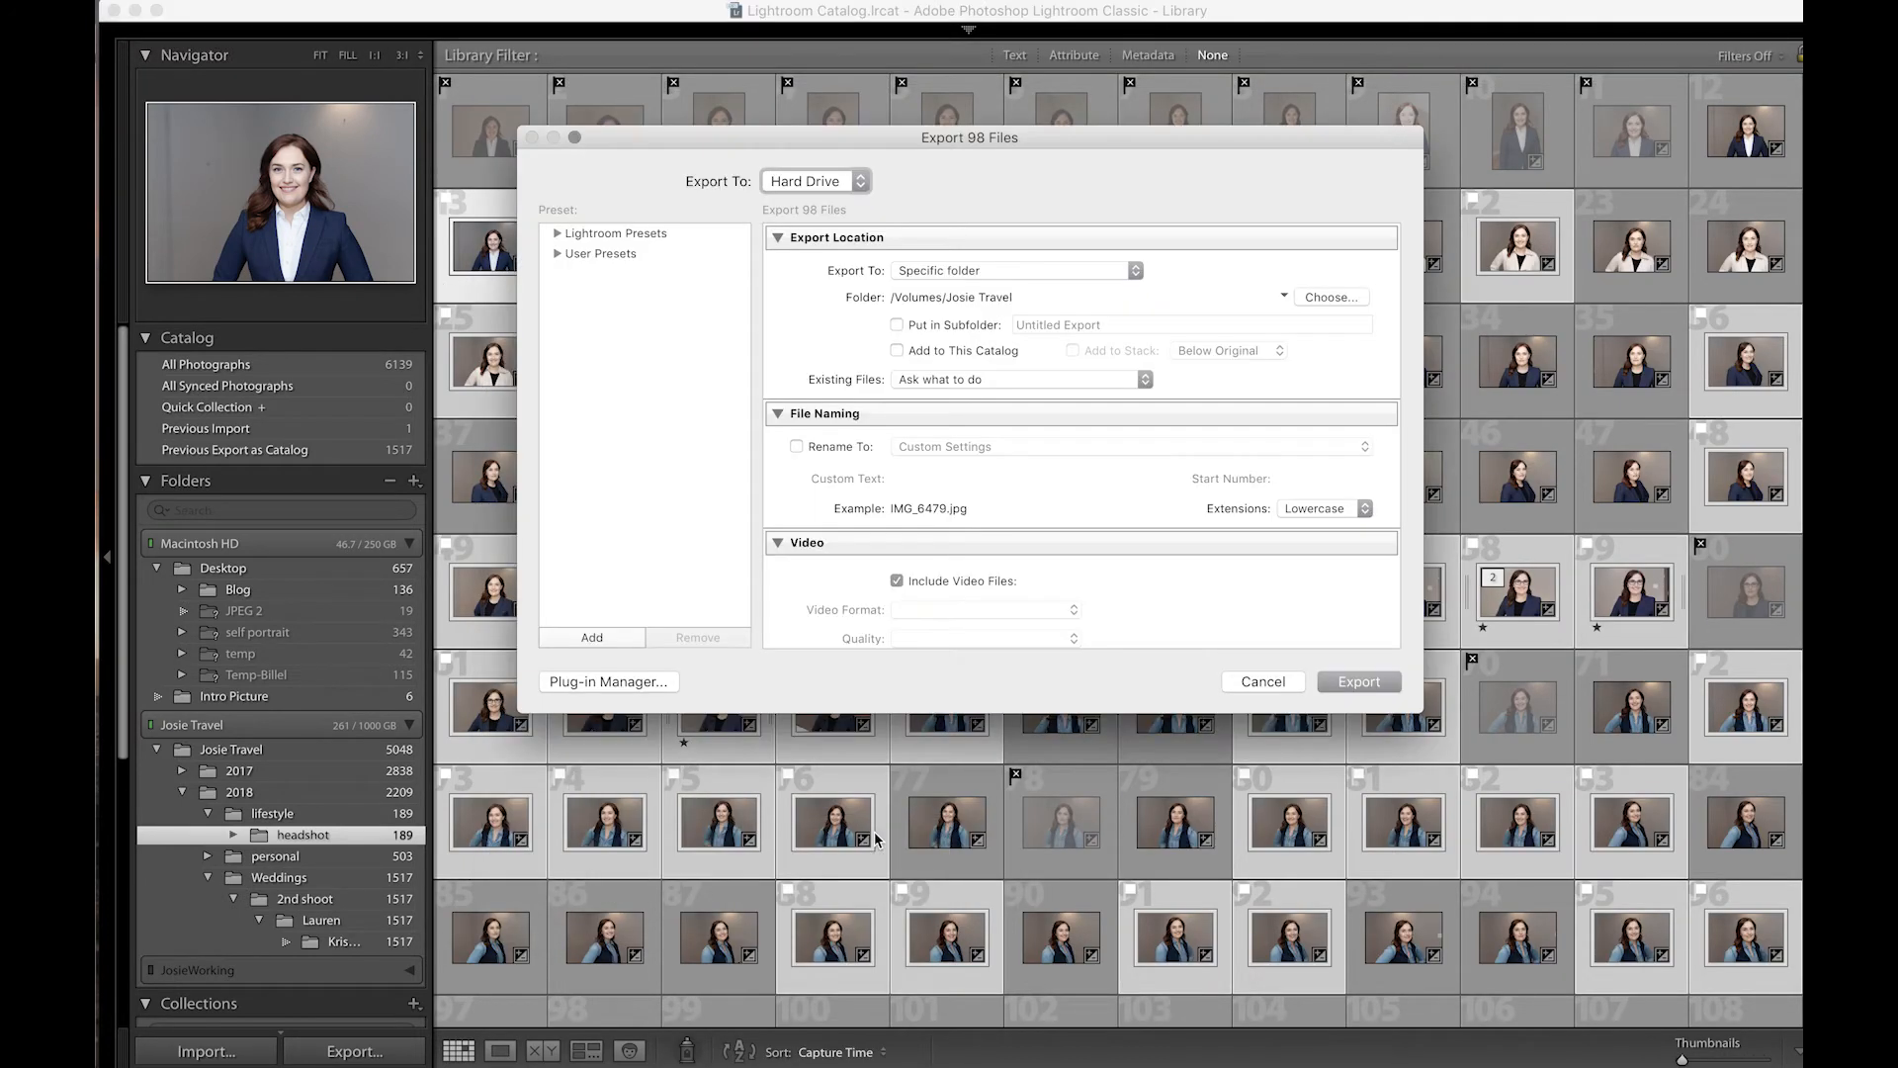
# Review the export sizing, metadata and watermark settings, open the "proof" watermark for editing, and close the watermark editor.
pyautogui.scroll(-3, 1028, 455)
pyautogui.scroll(-5, 1009, 415)
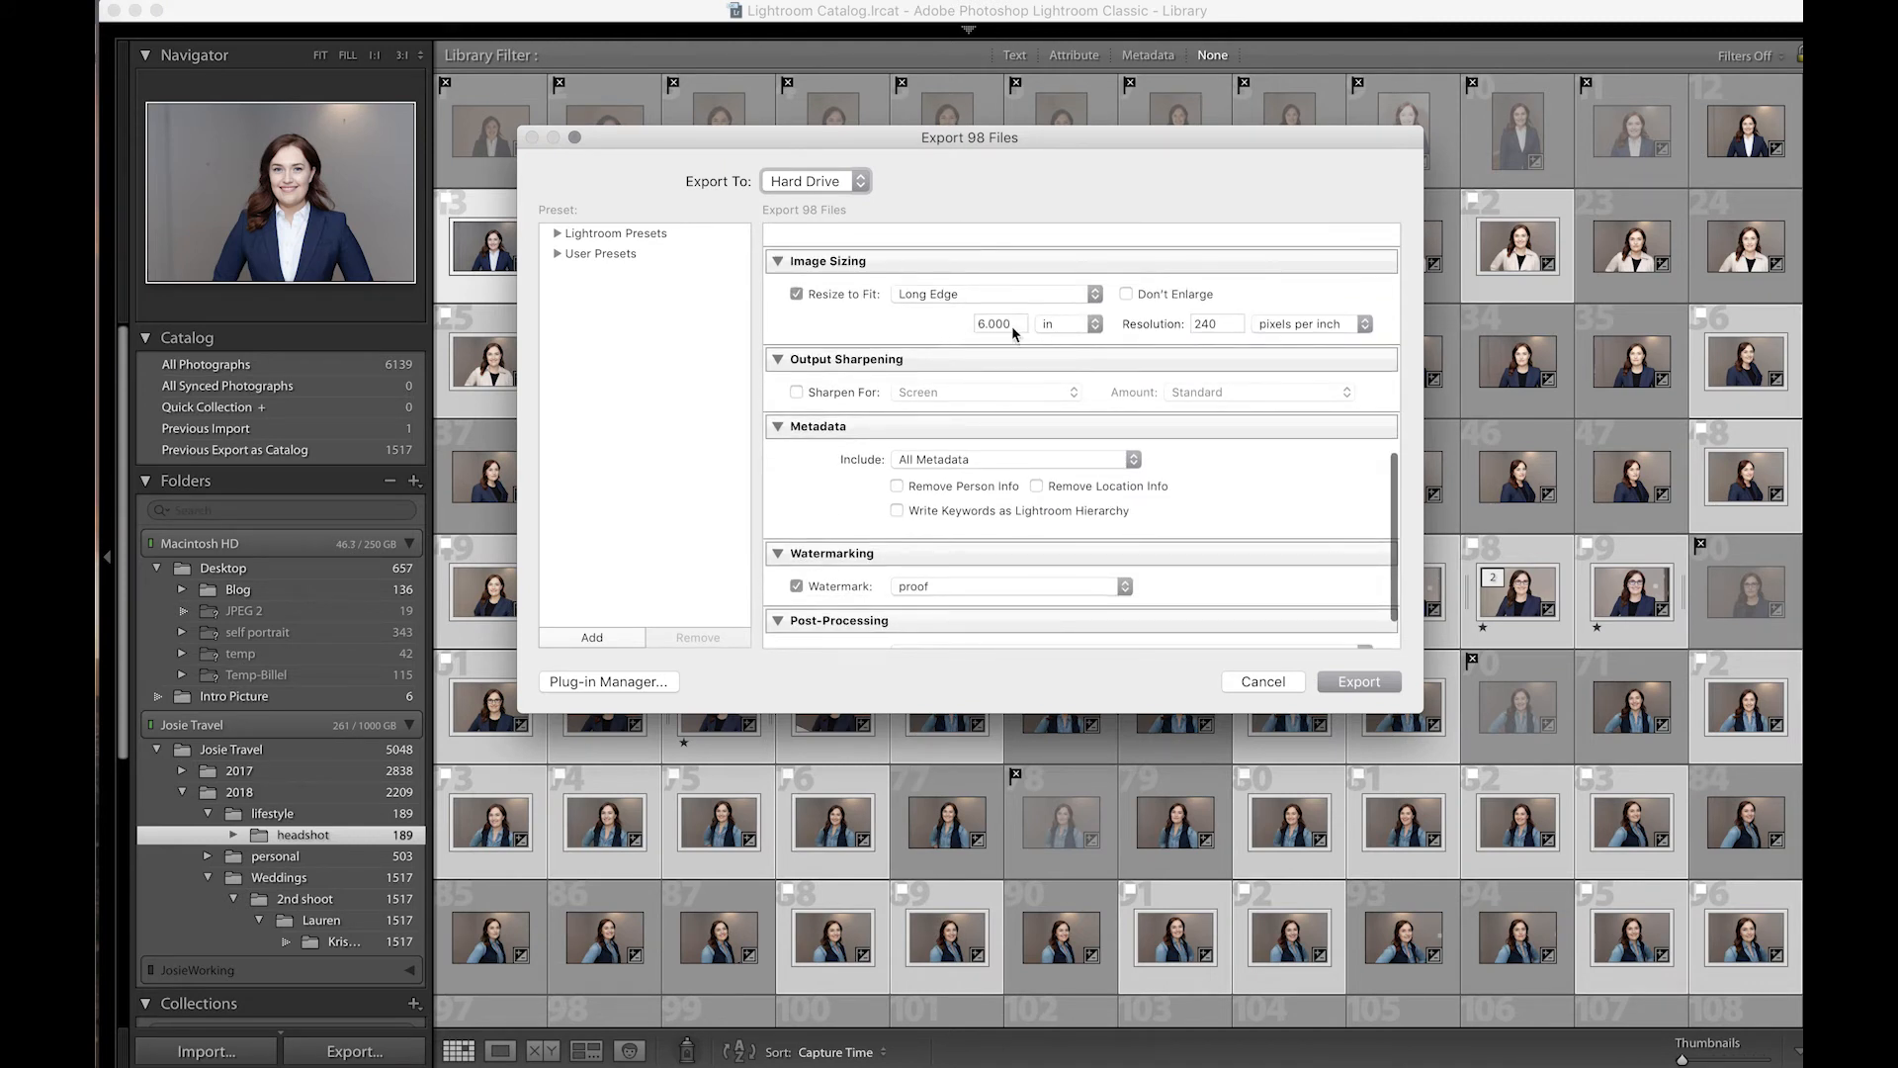
pyautogui.scroll(-2, 1018, 341)
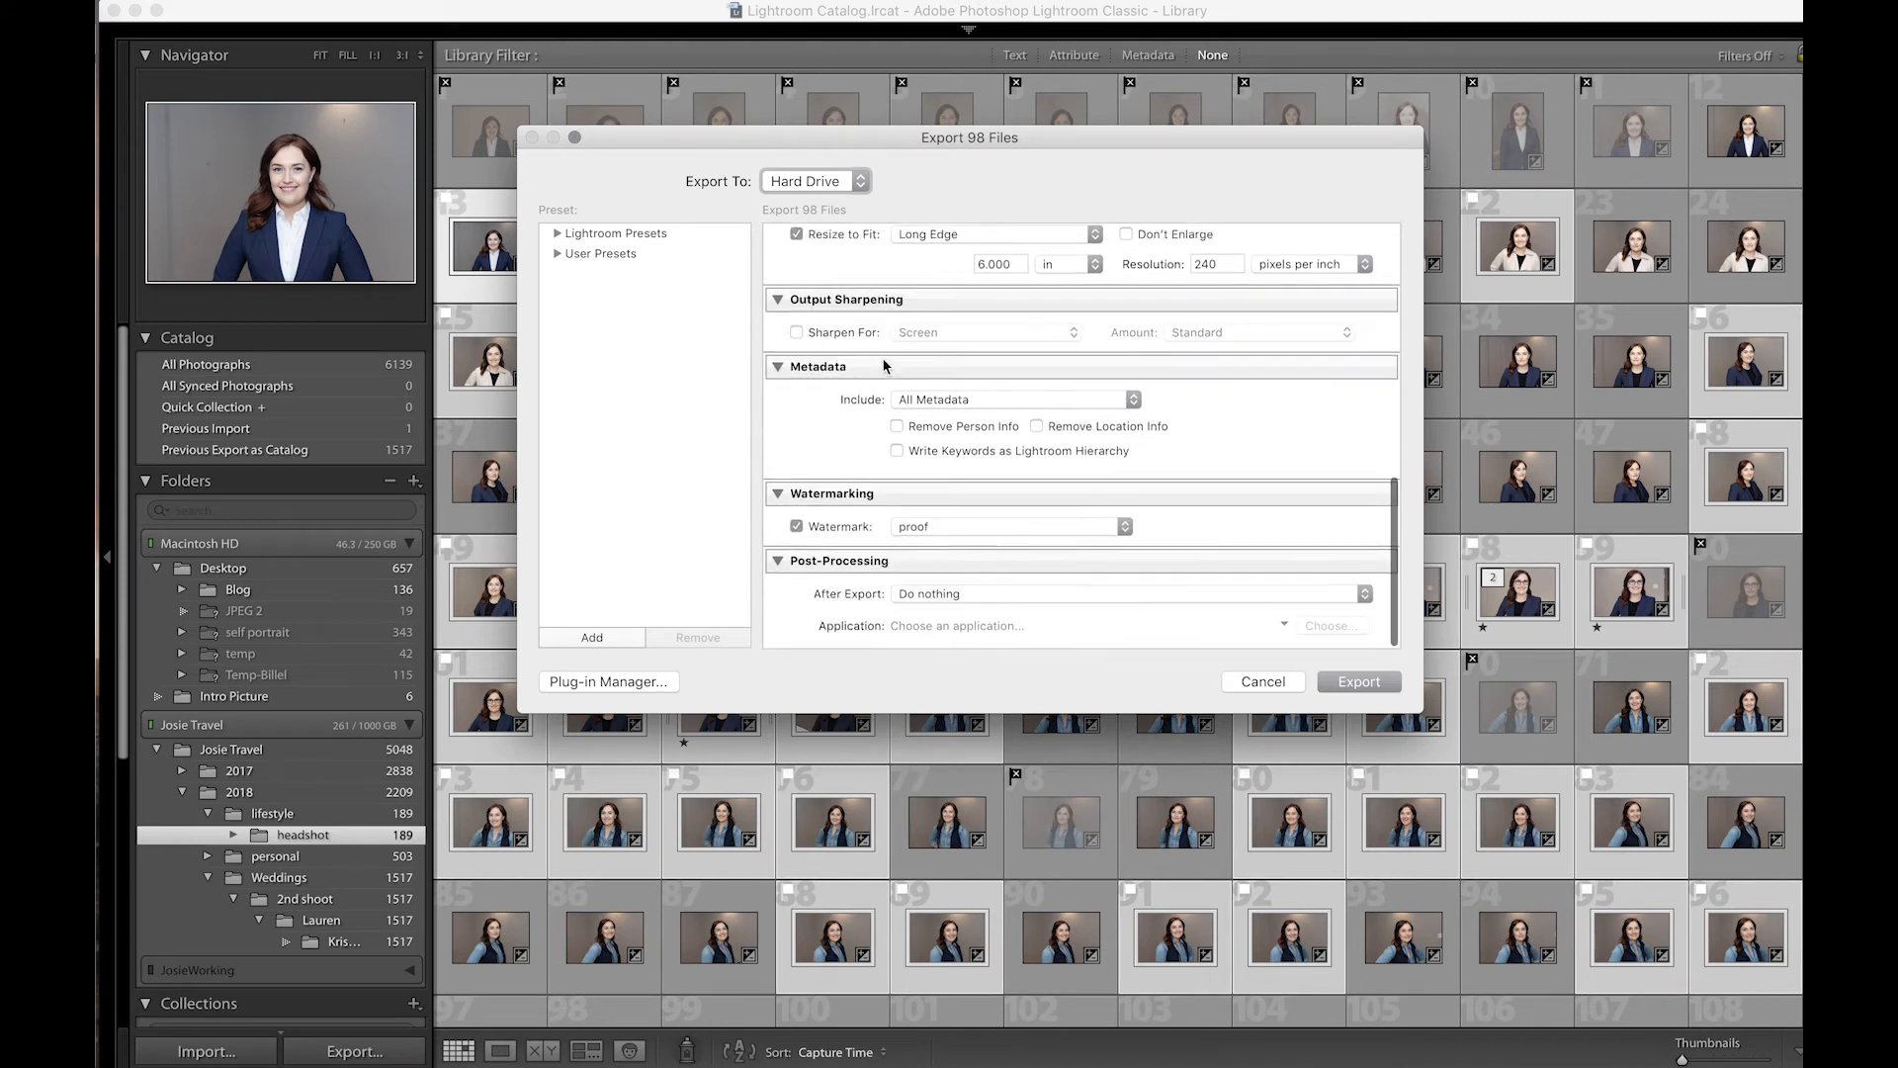
pyautogui.click(957, 526)
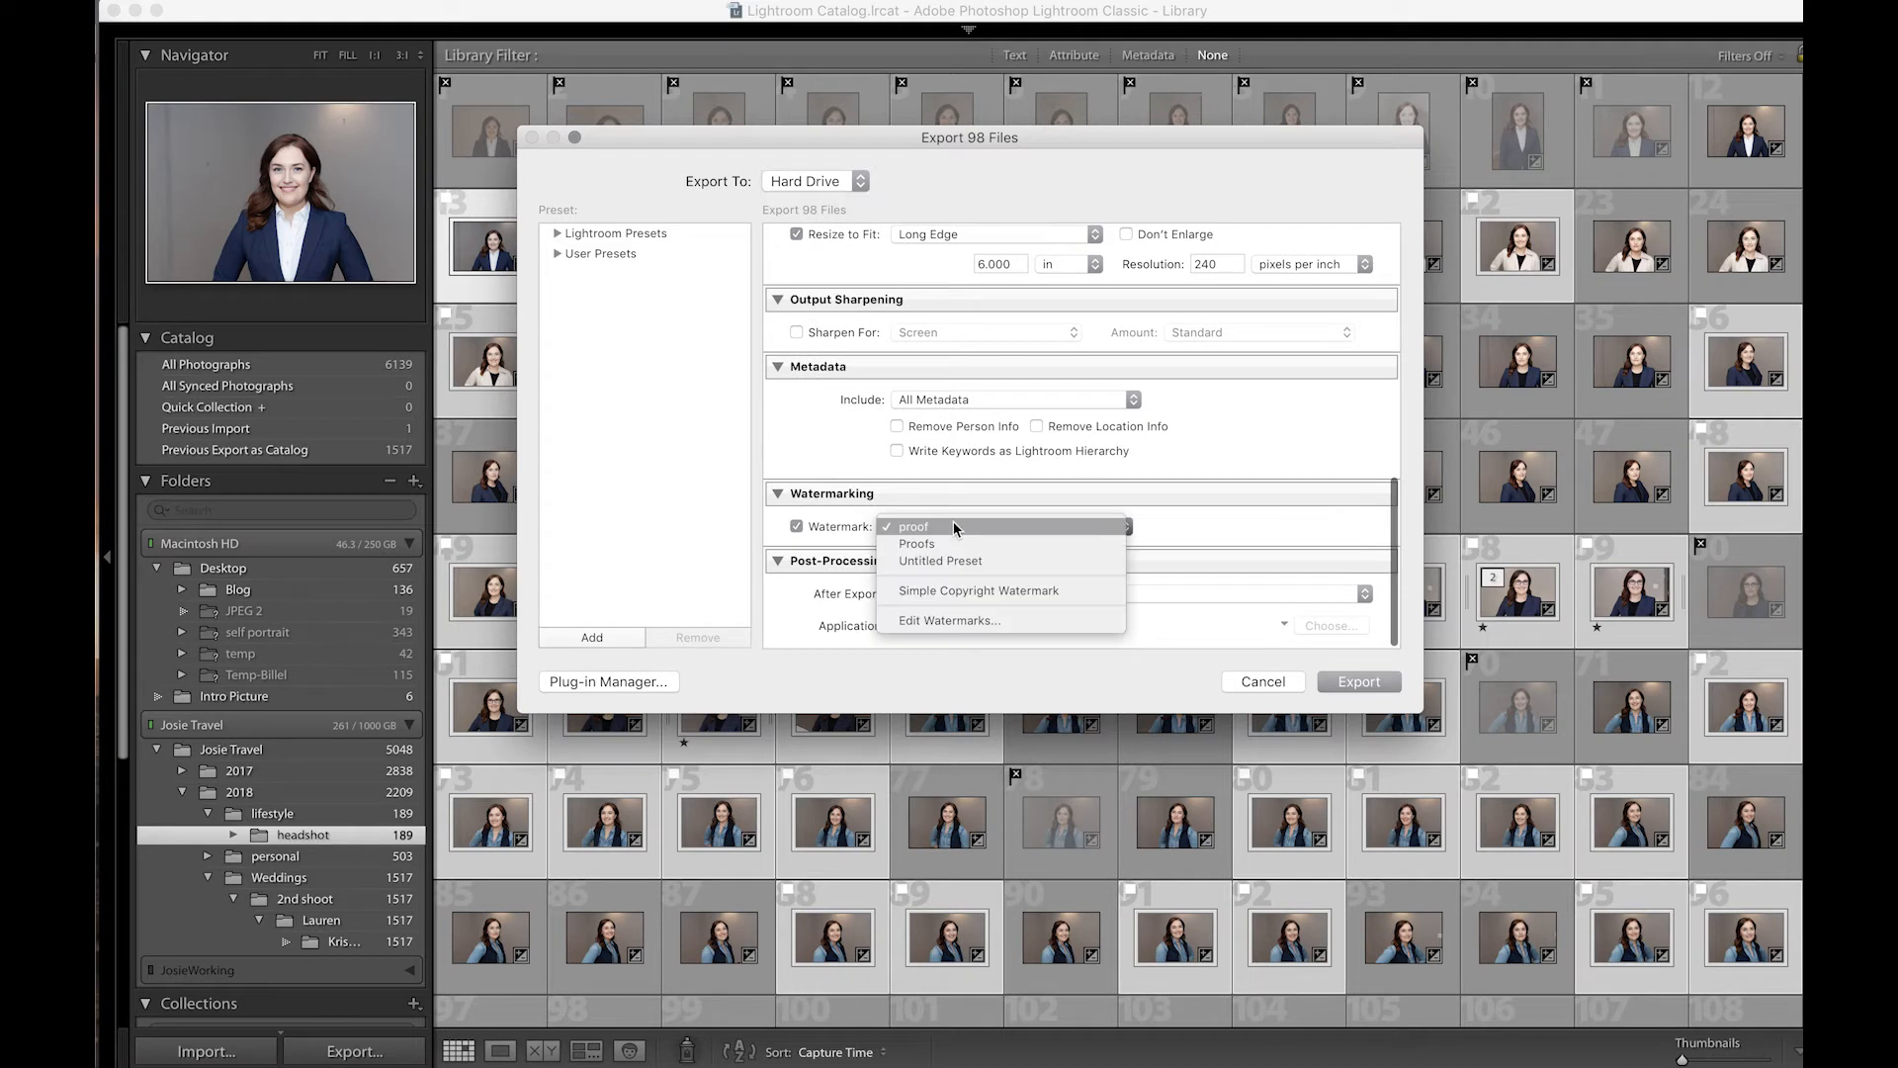
pyautogui.click(951, 620)
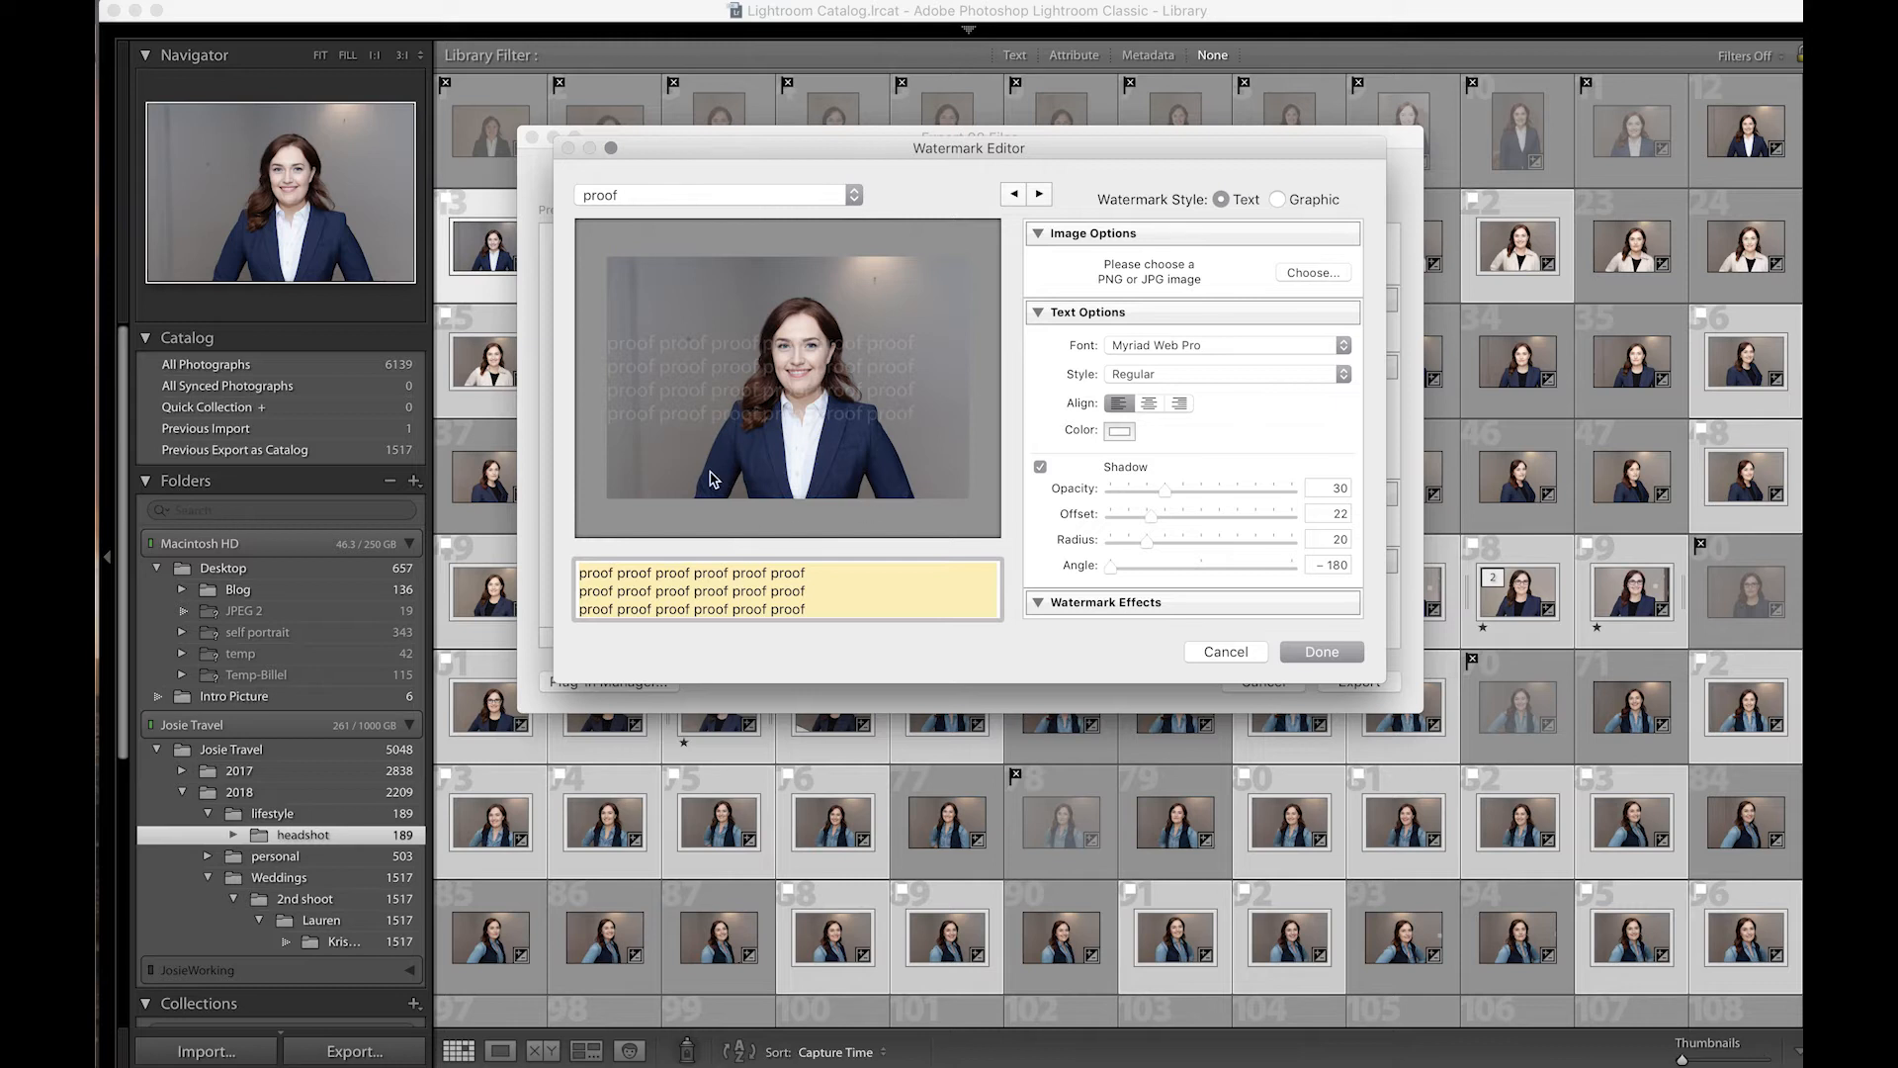
pyautogui.click(726, 412)
pyautogui.click(1297, 652)
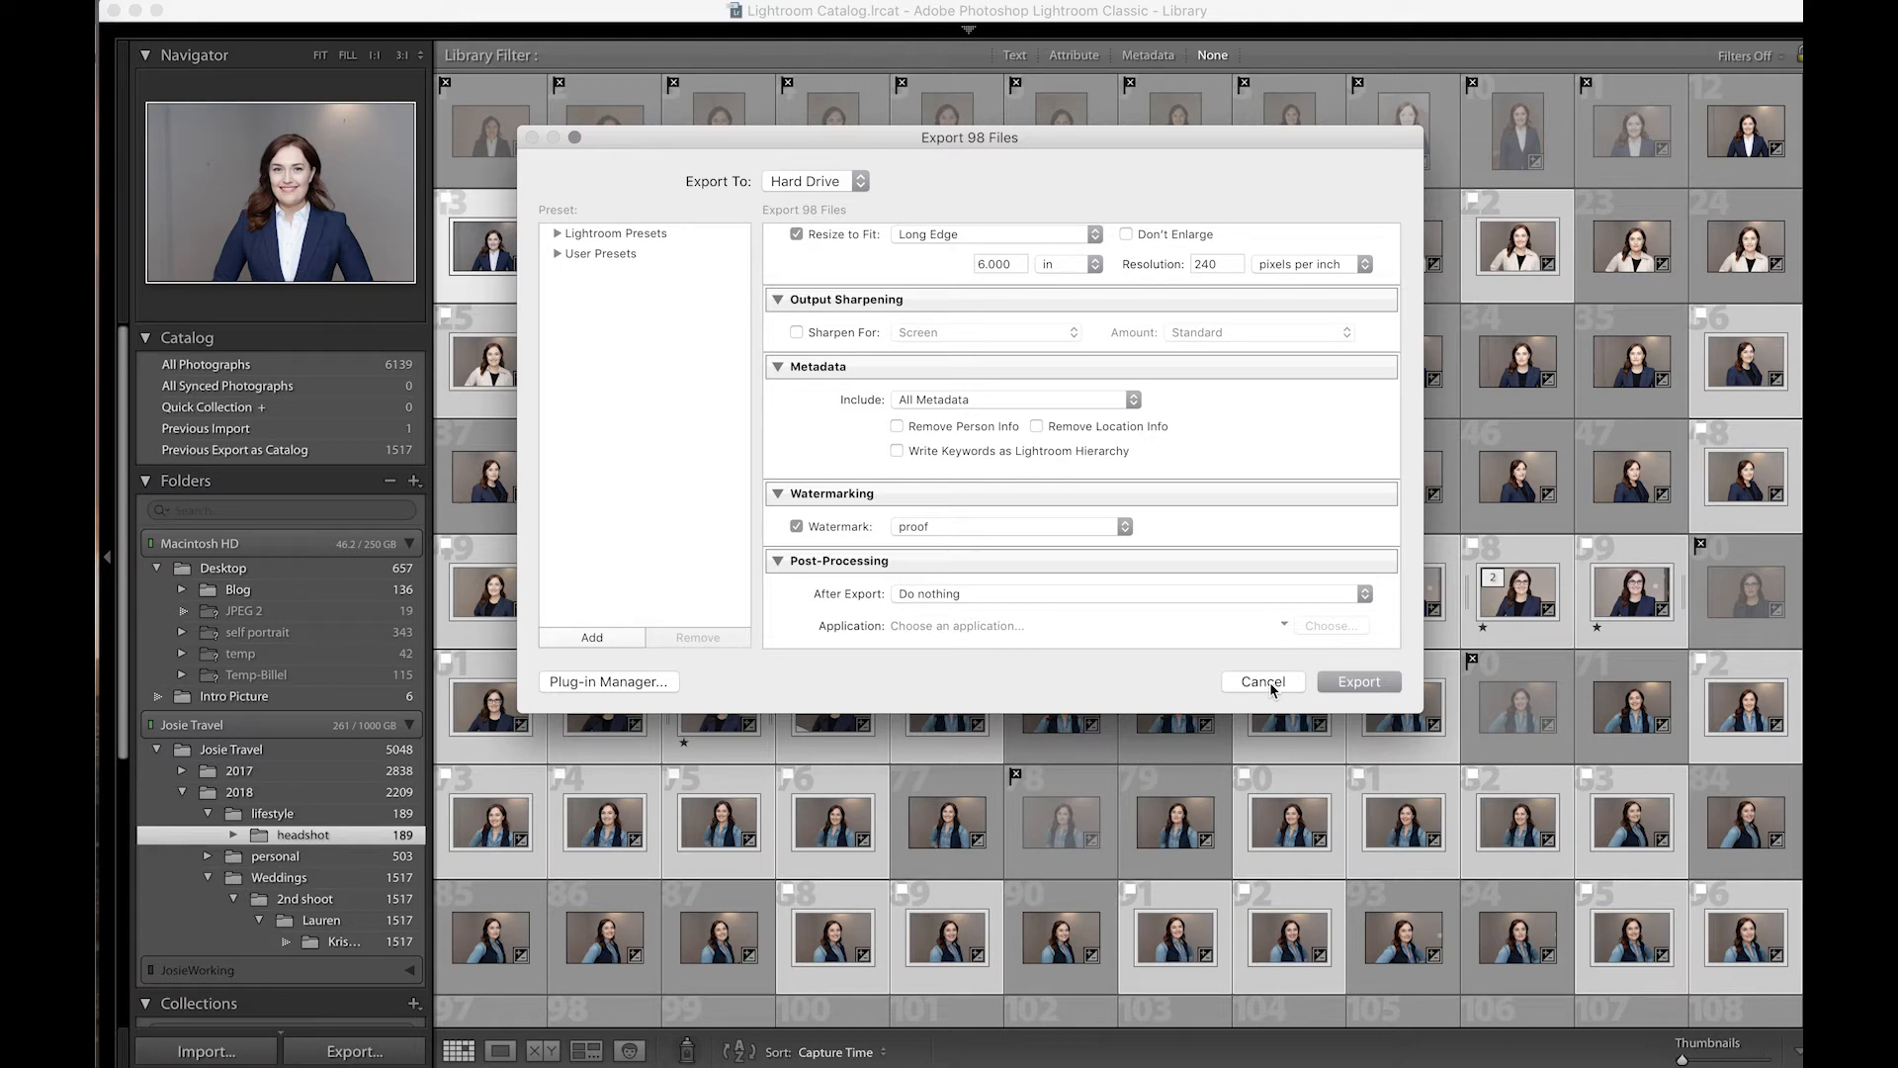
# Try renaming the exported files with Custom Settings, and close the export settings without exporting.
pyautogui.scroll(8, 1045, 462)
pyautogui.scroll(1, 1045, 462)
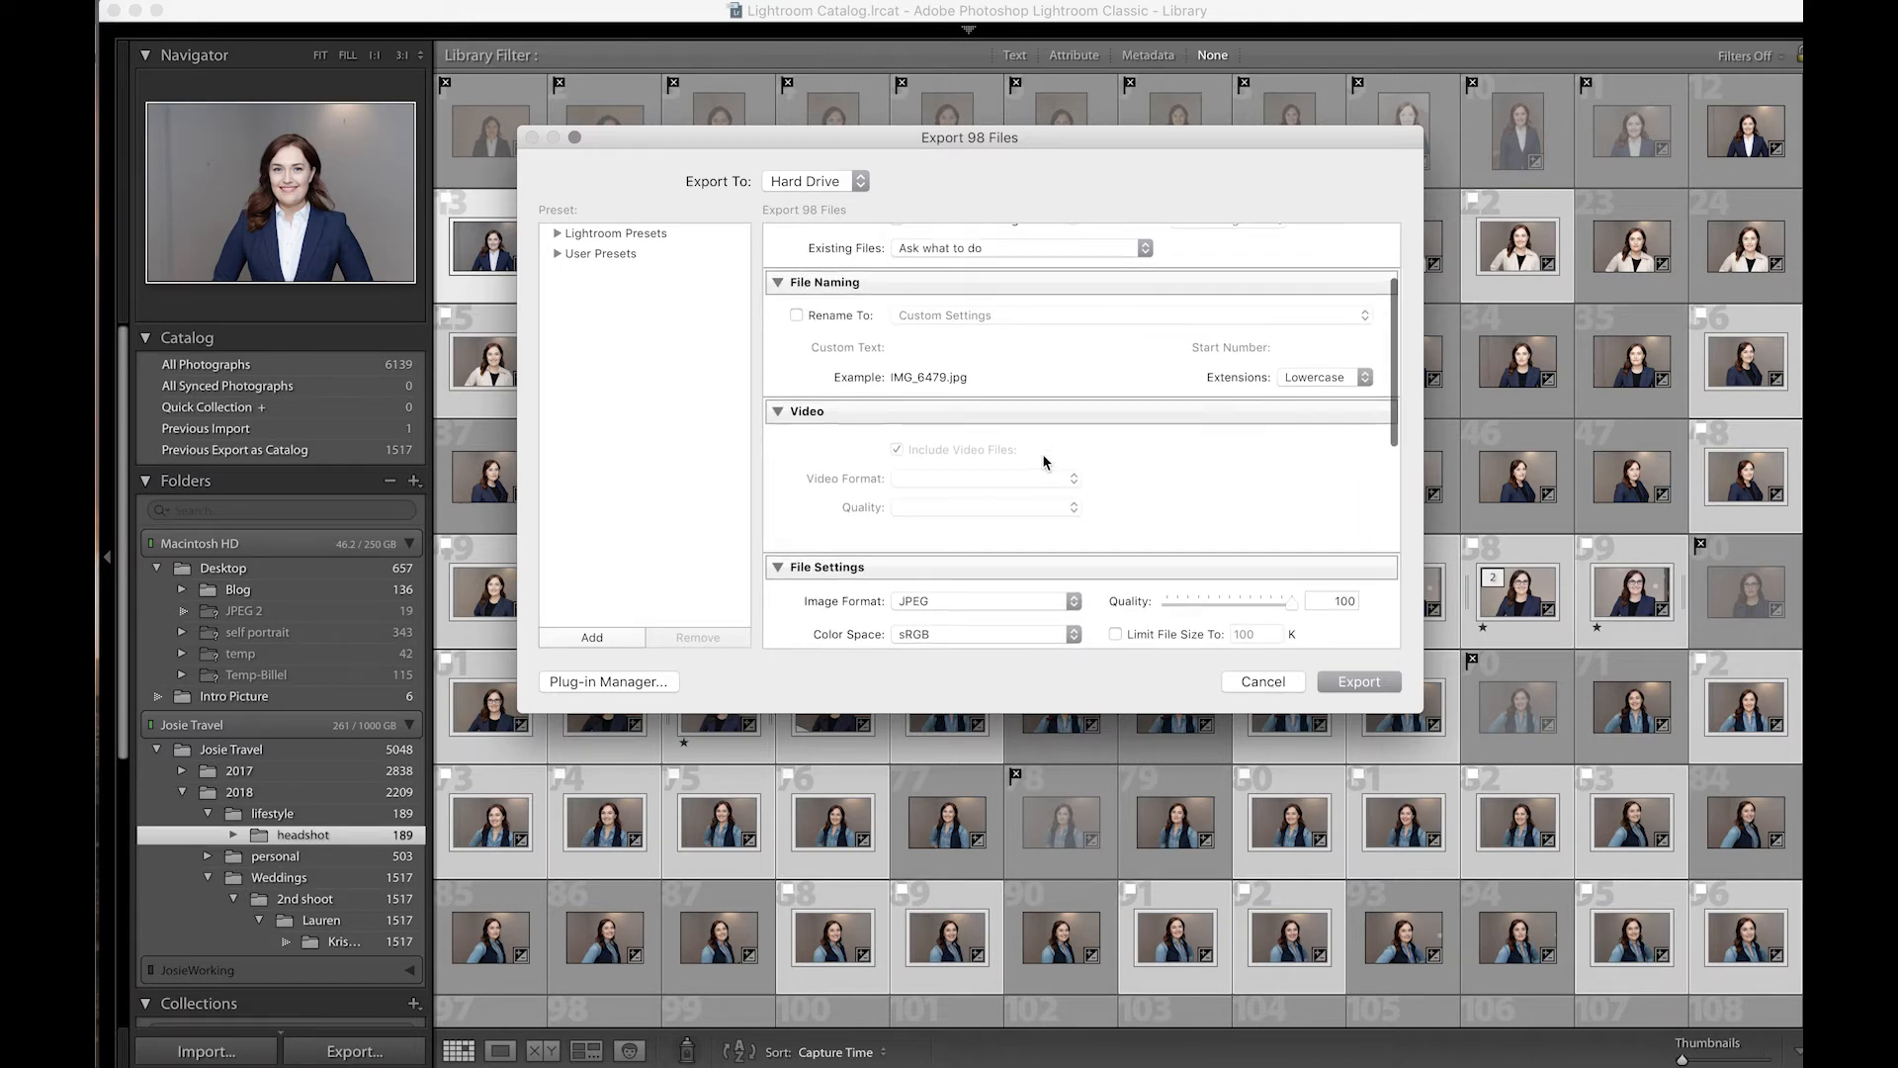
pyautogui.click(842, 315)
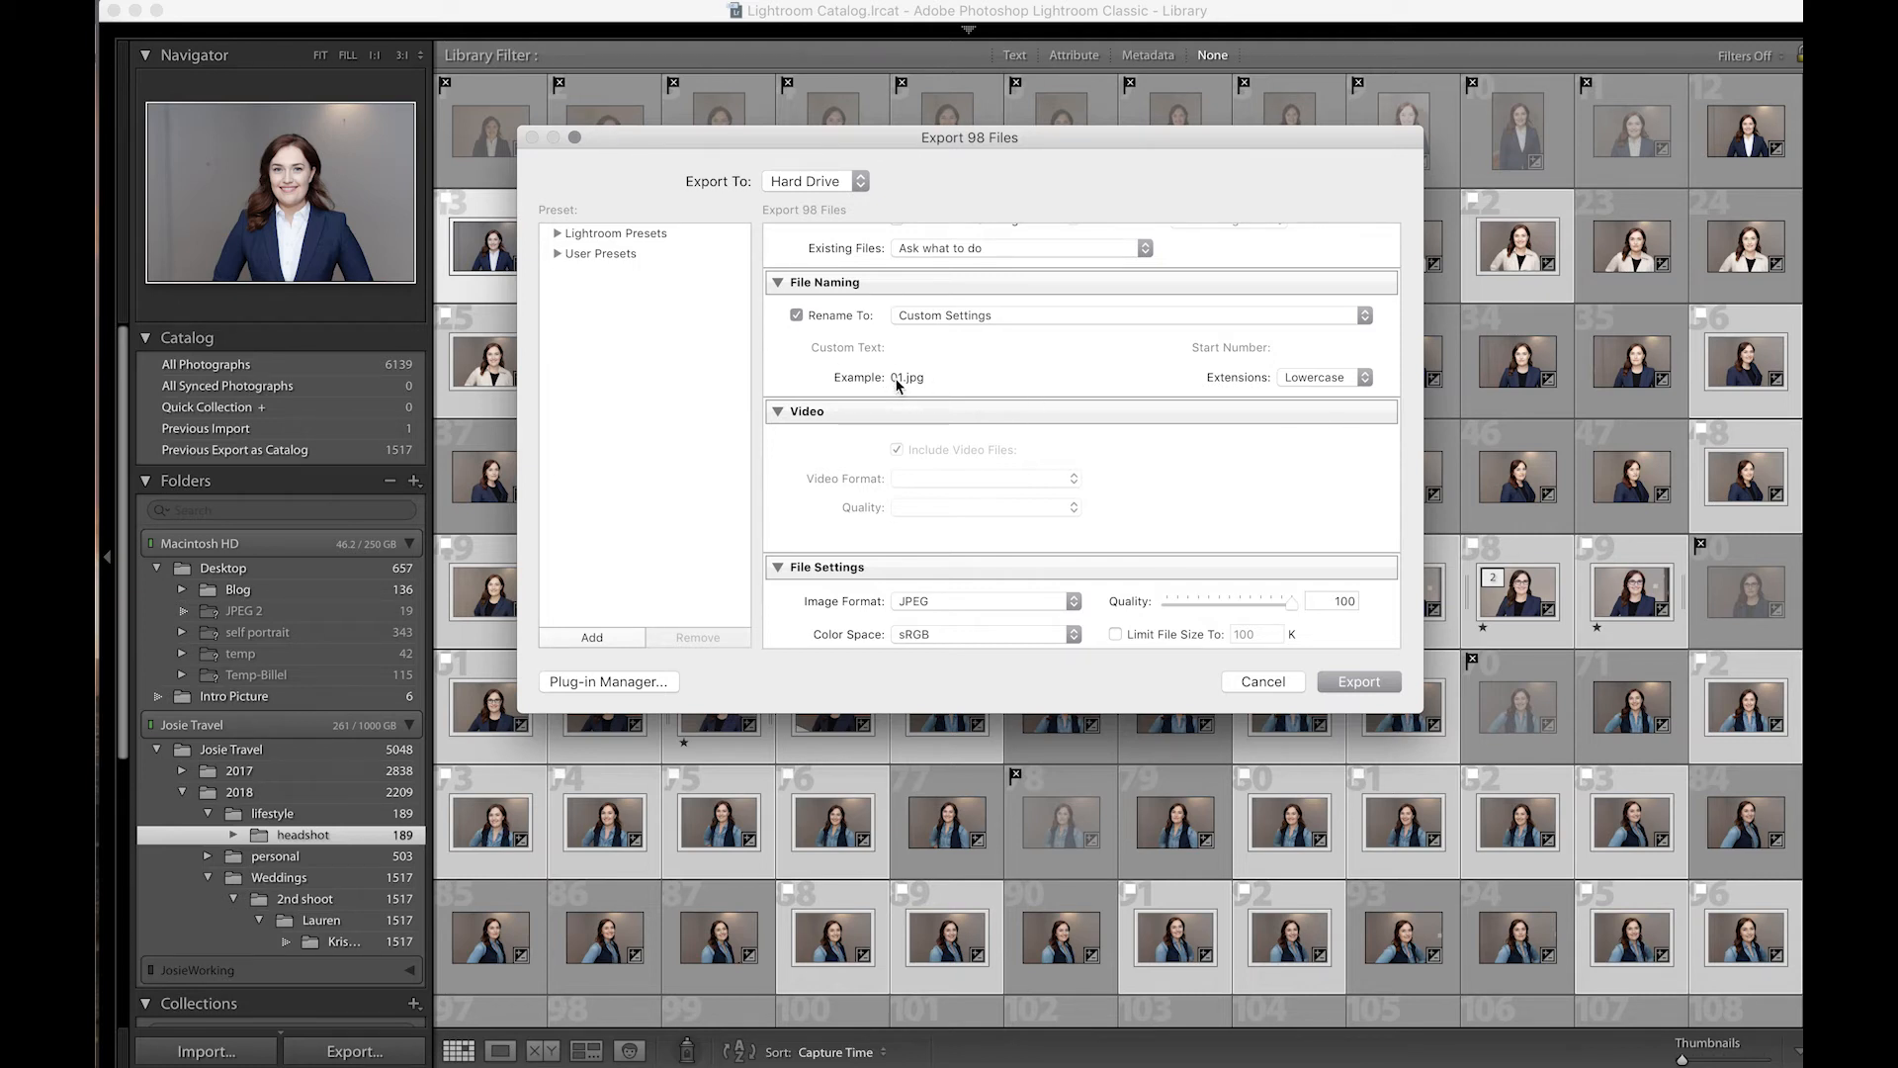
pyautogui.click(1263, 682)
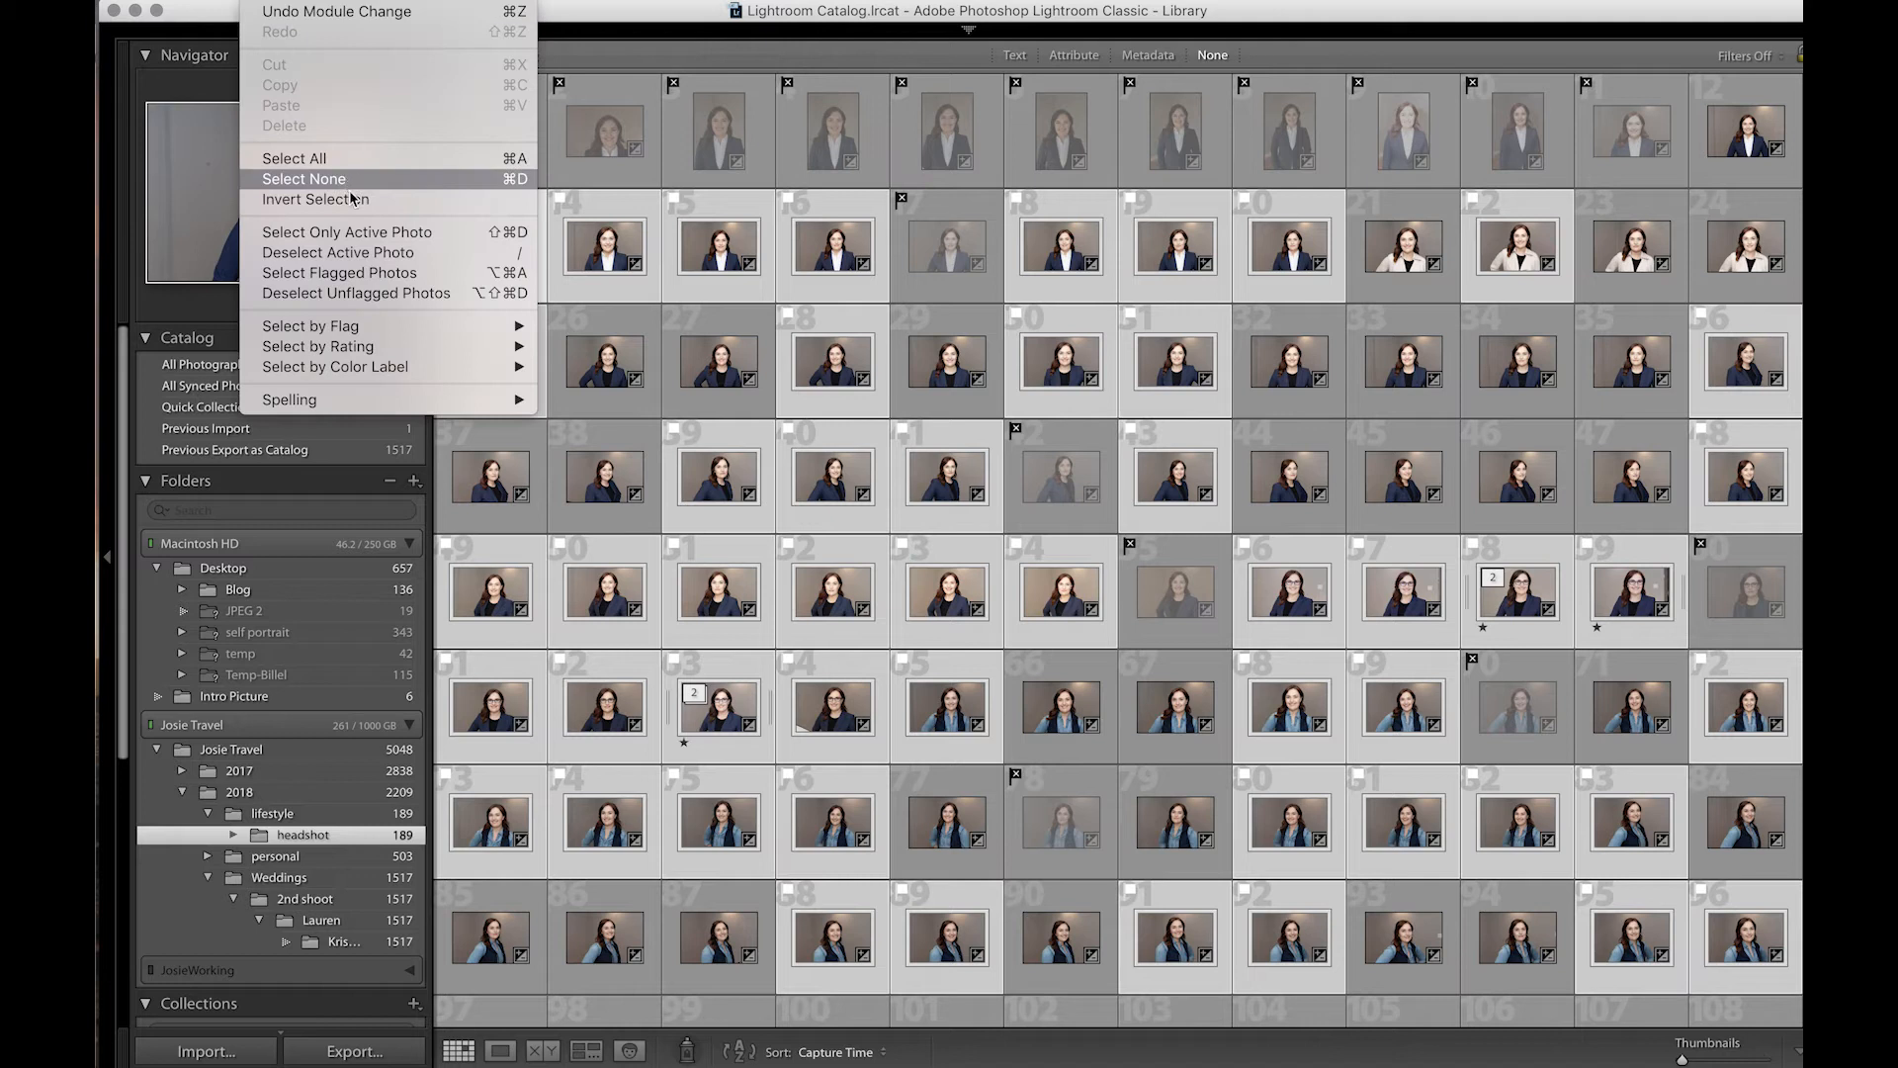
# Select only the one-star photos in the headshot folder and look over the selection in the grid.
pyautogui.moveTo(385, 346)
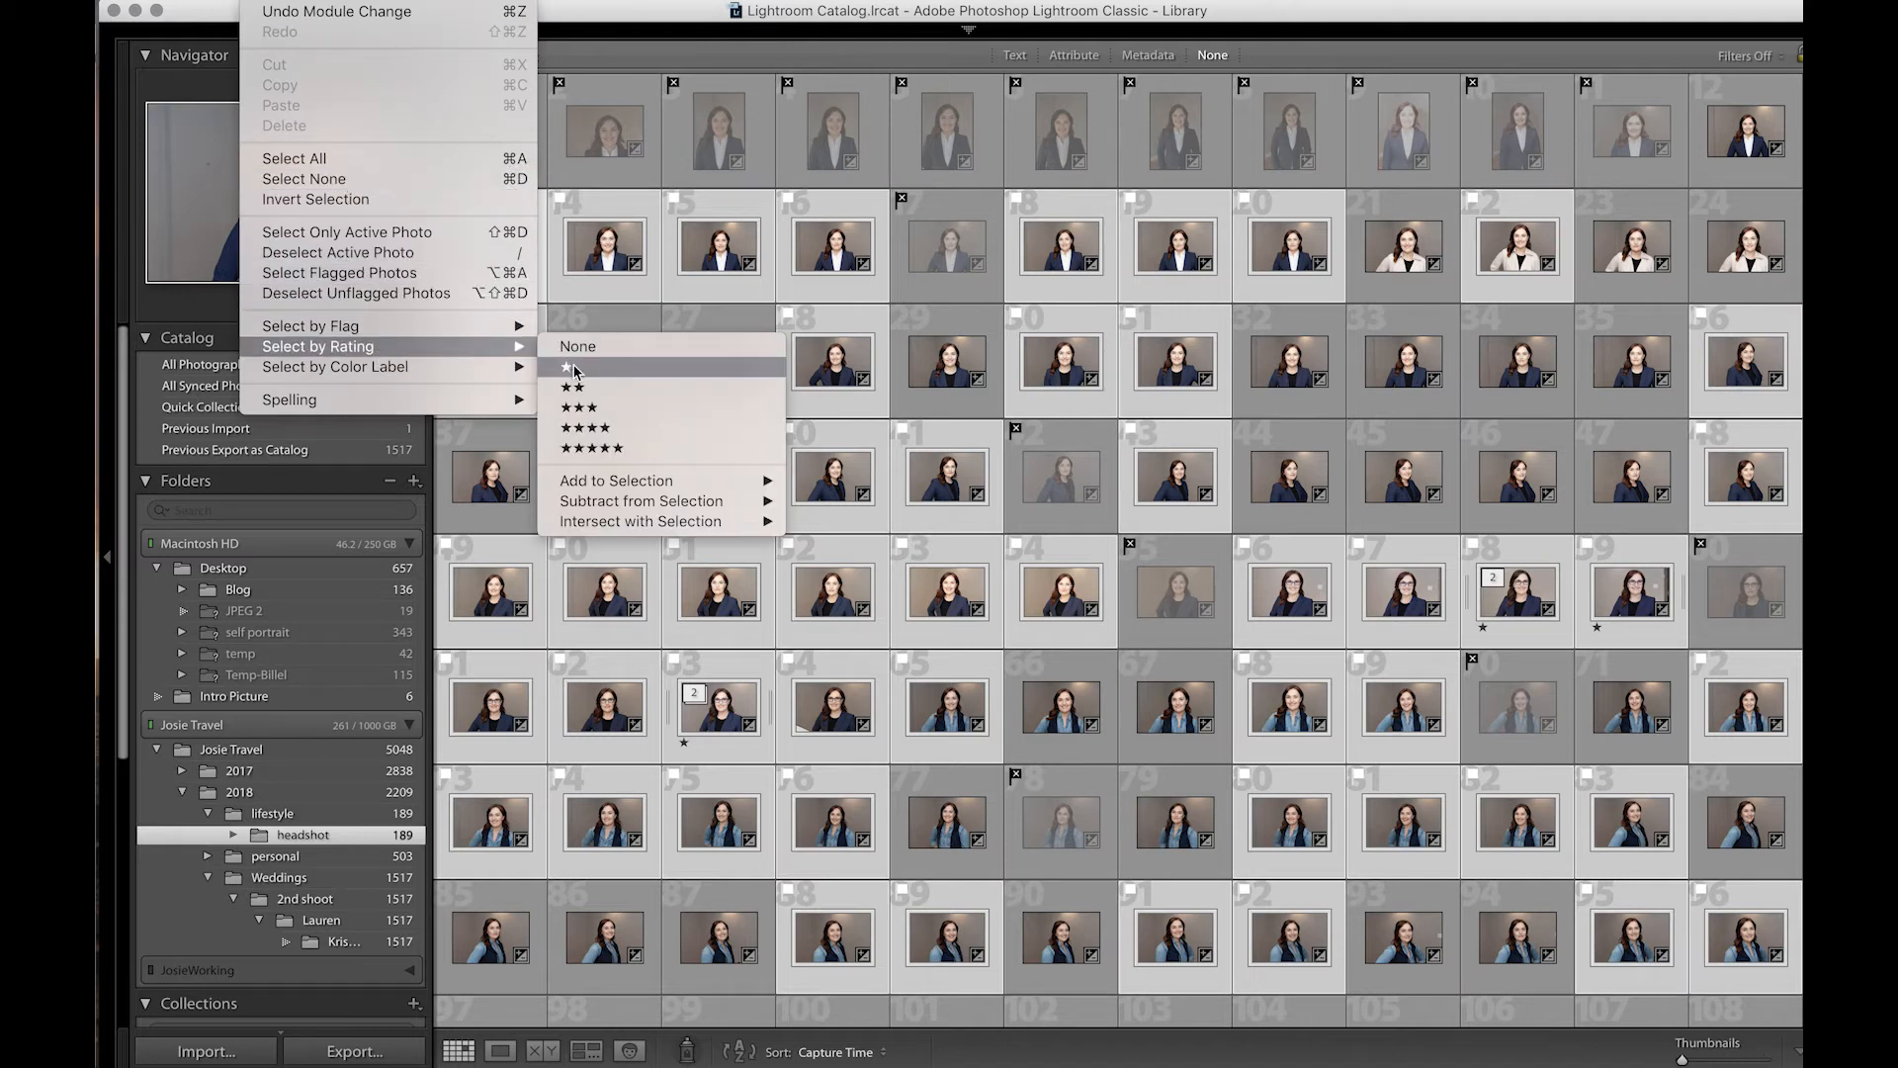
pyautogui.click(625, 370)
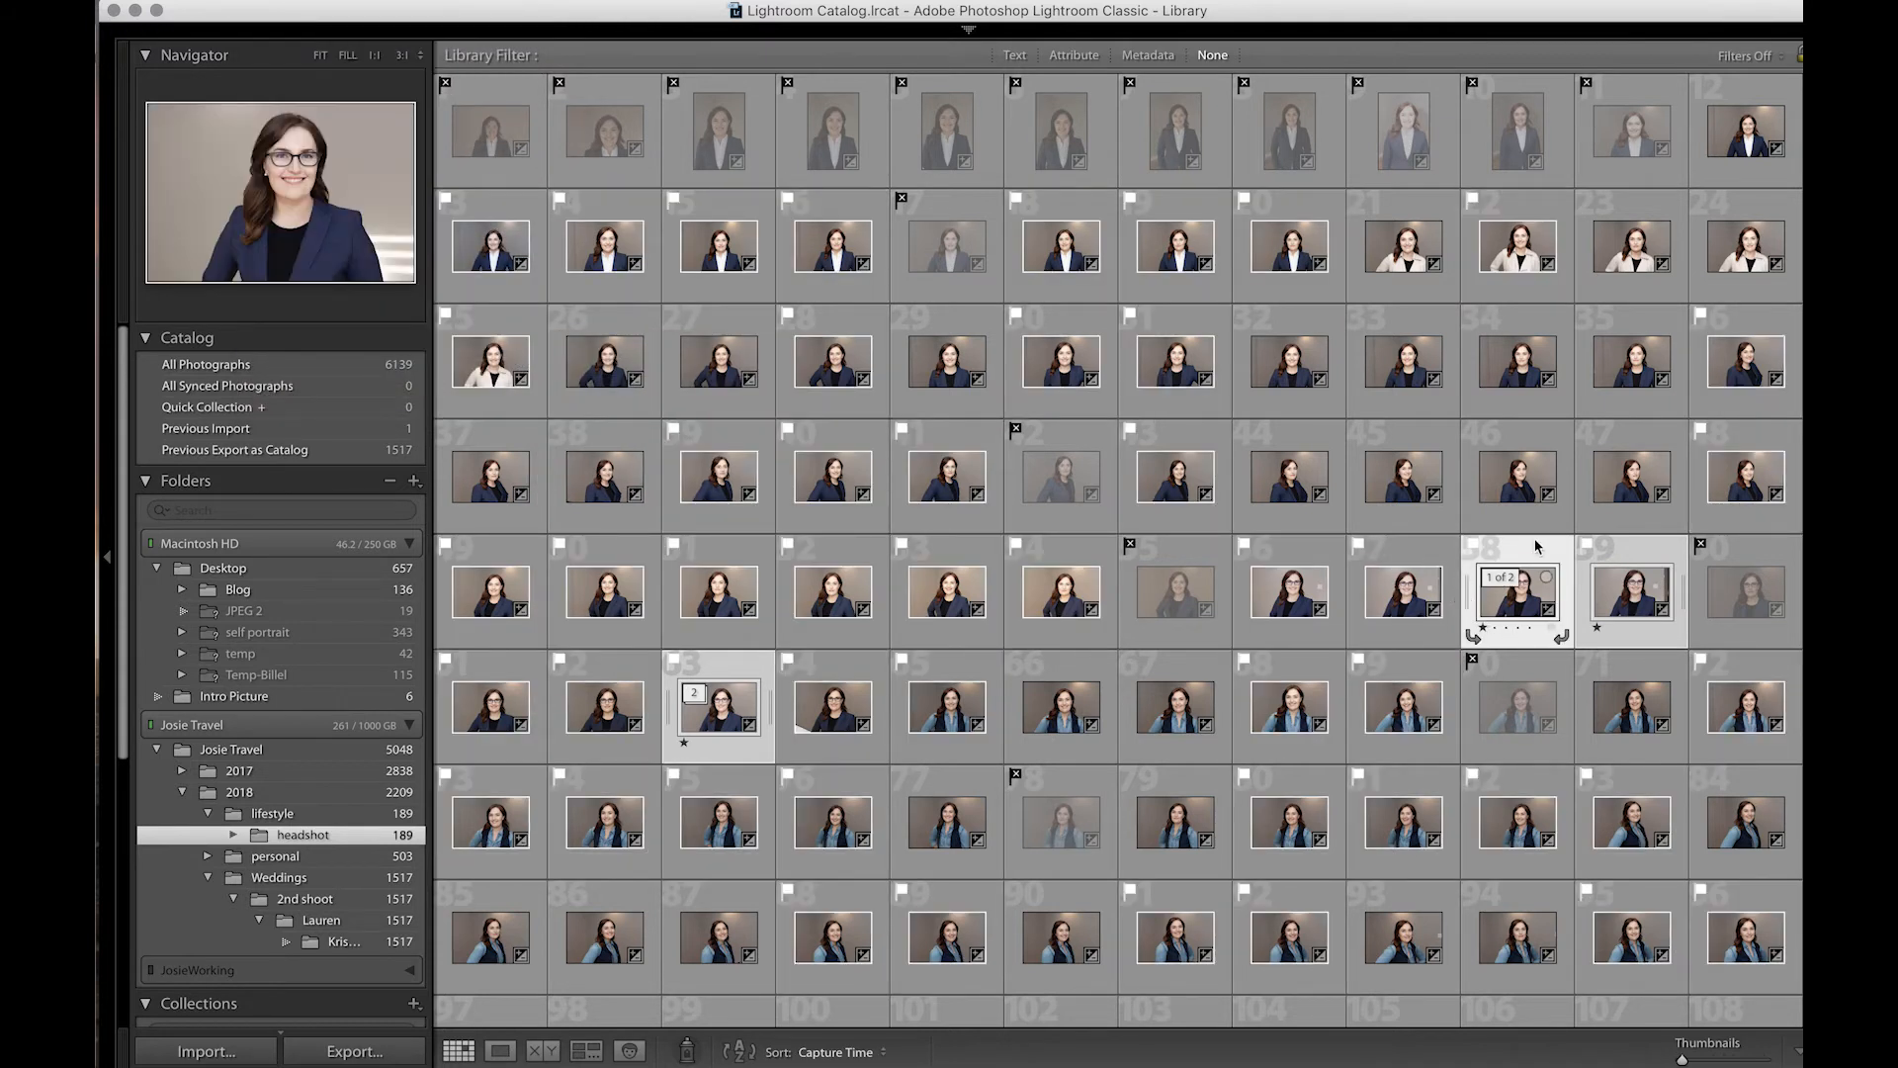
pyautogui.scroll(-10, 1538, 546)
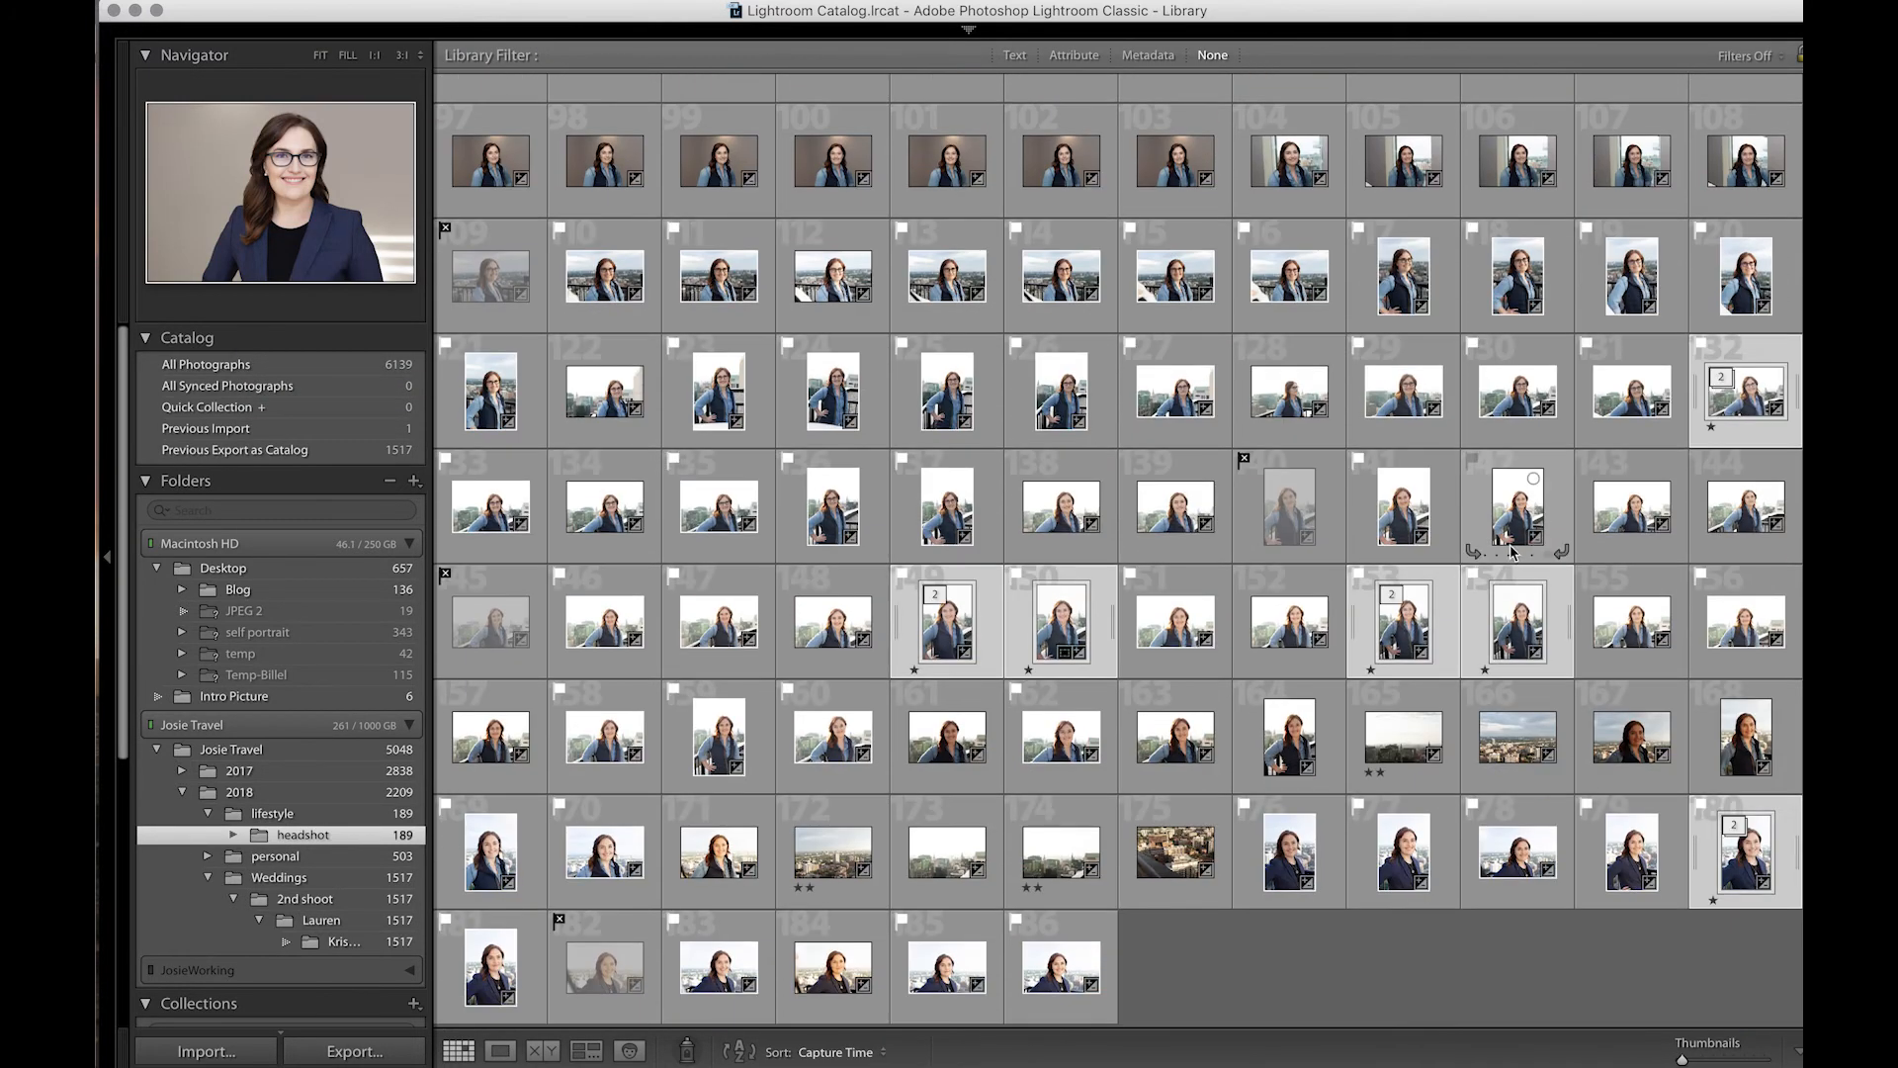
pyautogui.scroll(9, 1513, 550)
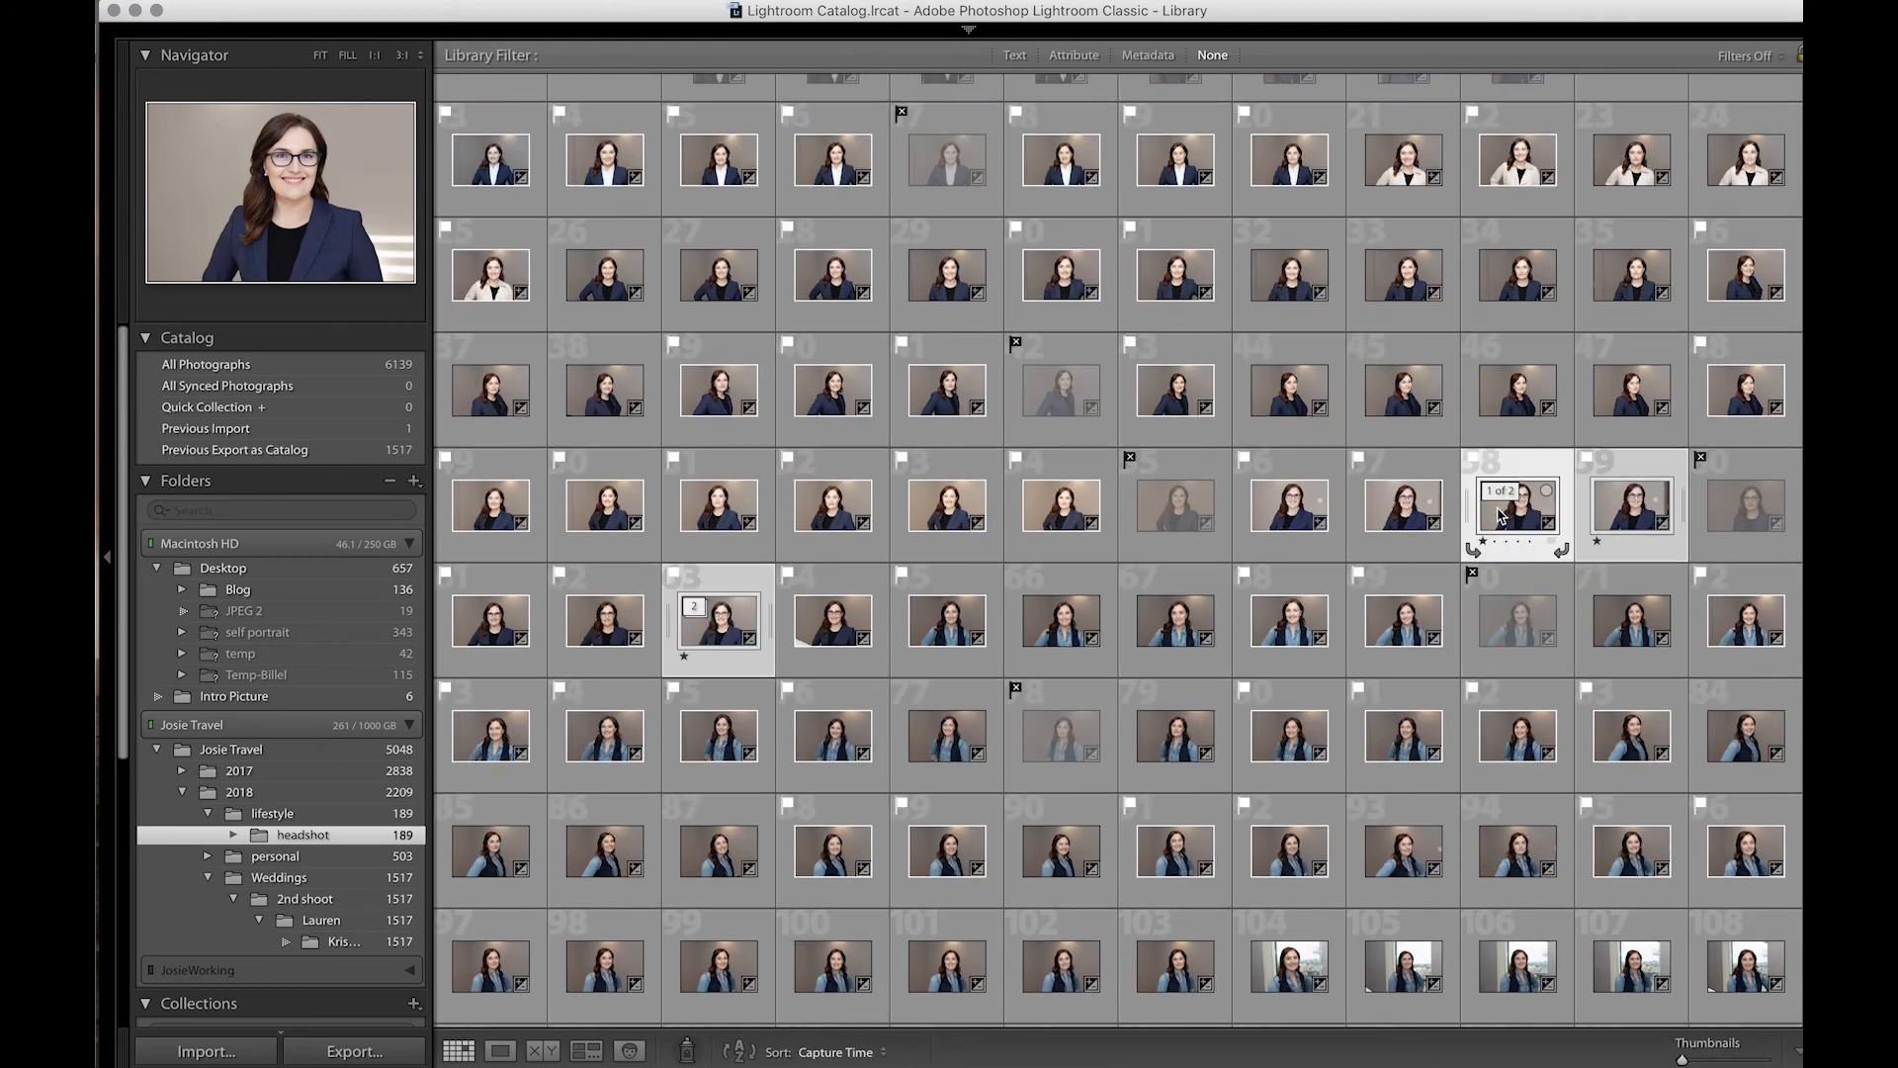
# Open the one-star photo IMG_6525.CR2 at full view and switch to the Develop module.
pyautogui.doubleClick(1622, 521)
pyautogui.moveTo(1359, 35)
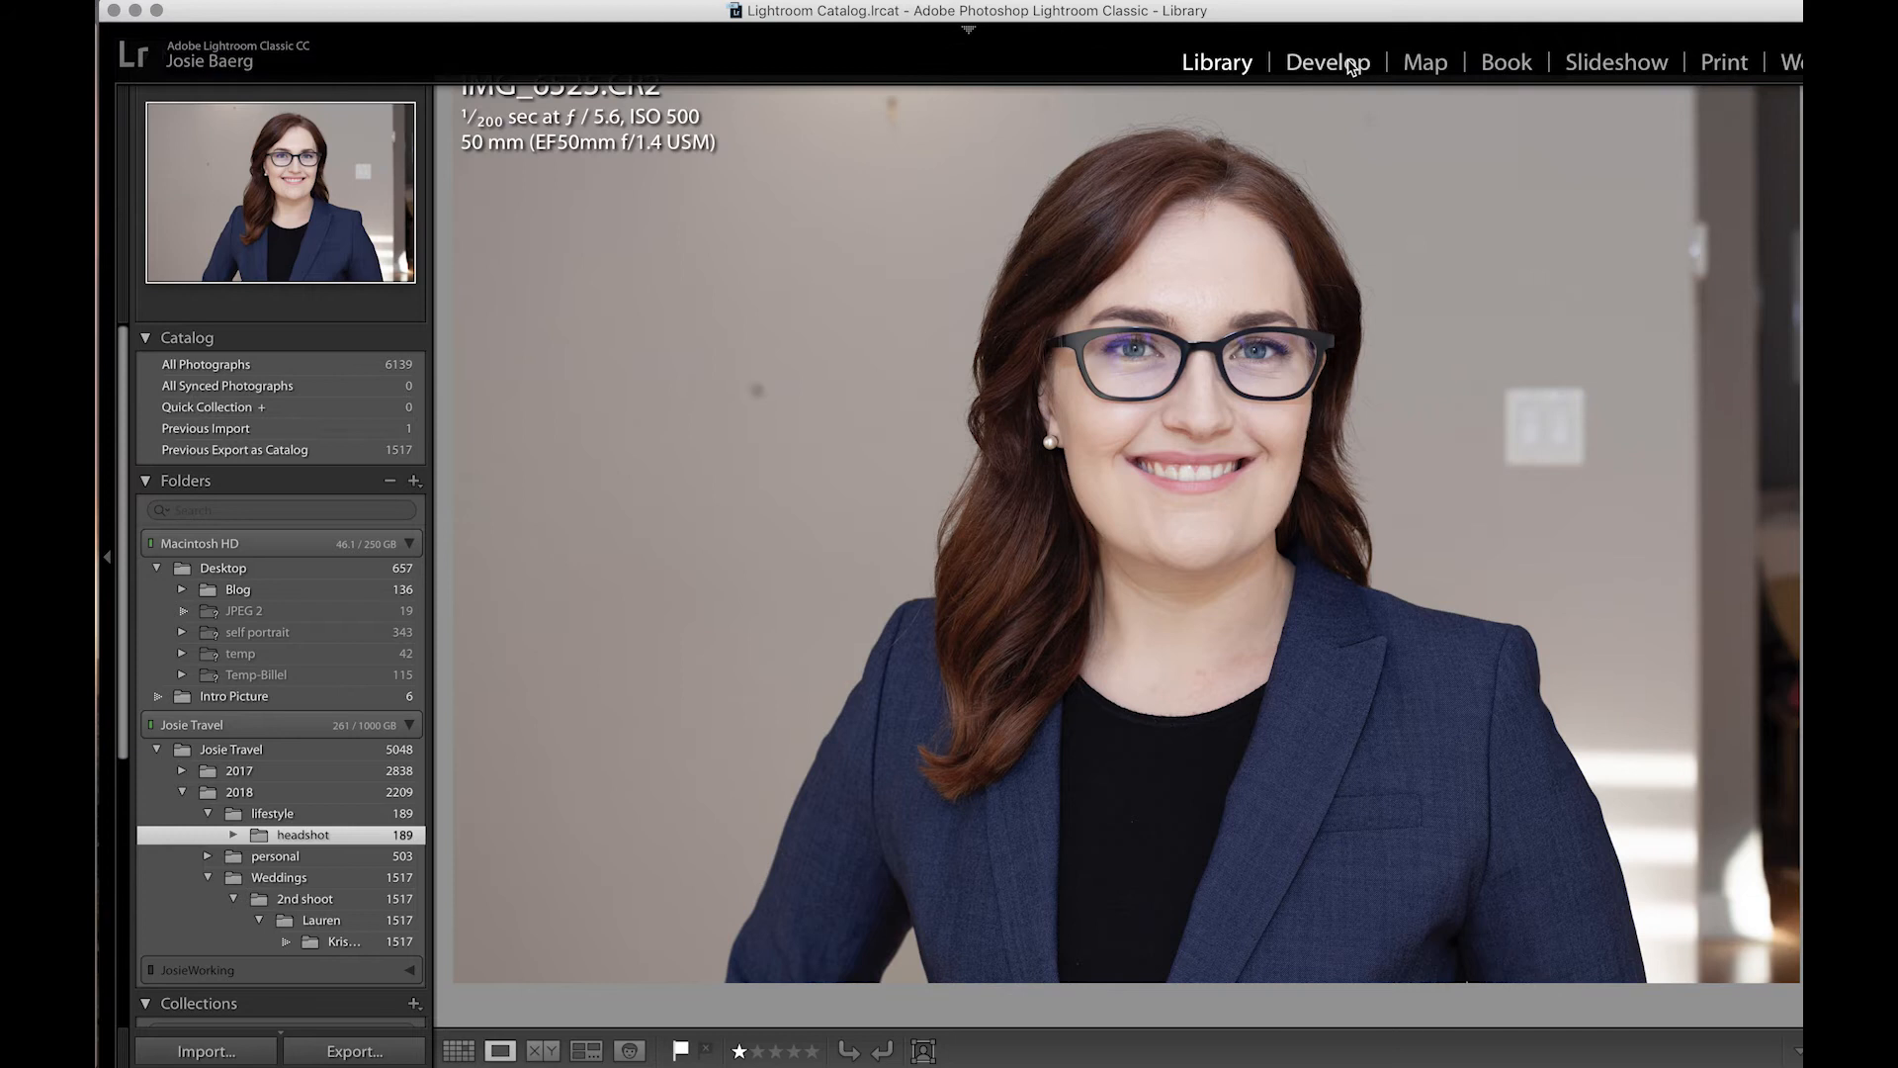
pyautogui.click(1355, 67)
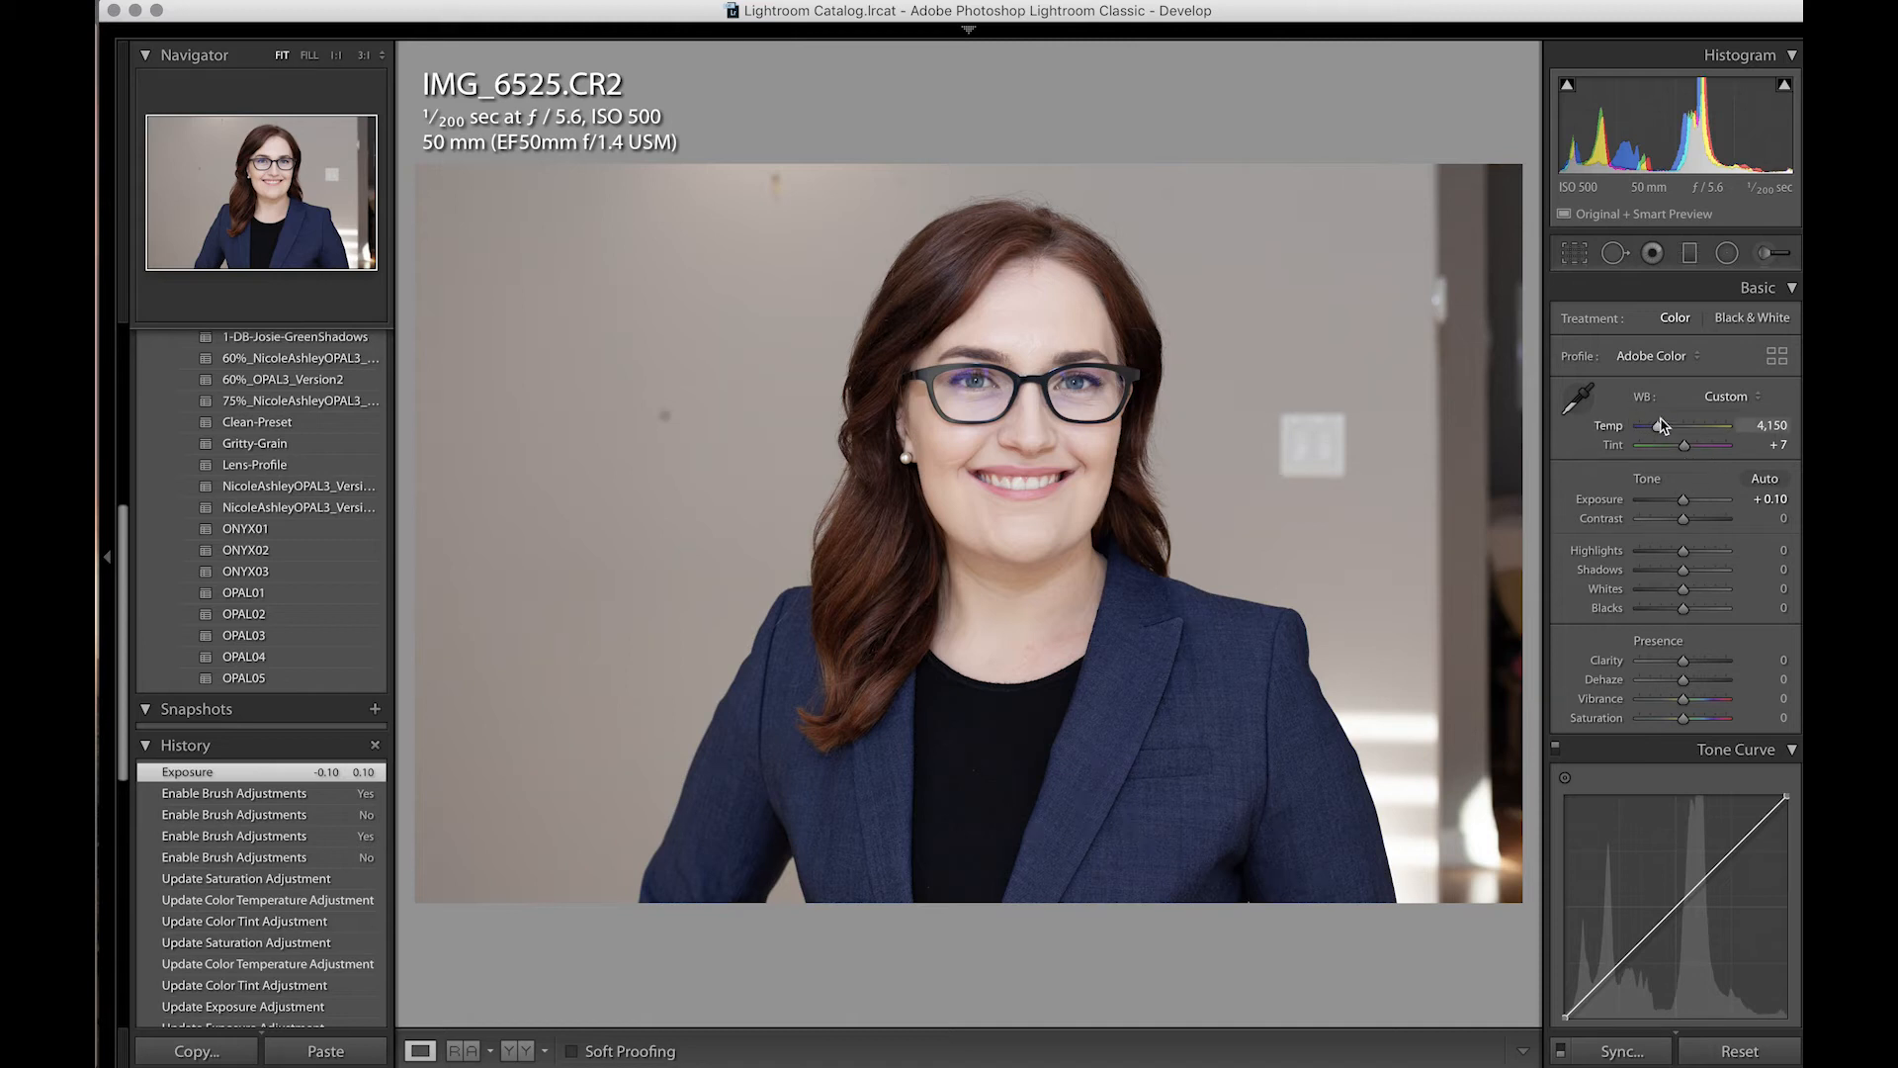
# Examine the Adjustment Brush and Spot Removal settings for IMG_6525.CR2, then close the tool without retouching.
pyautogui.scroll(-6, 1659, 424)
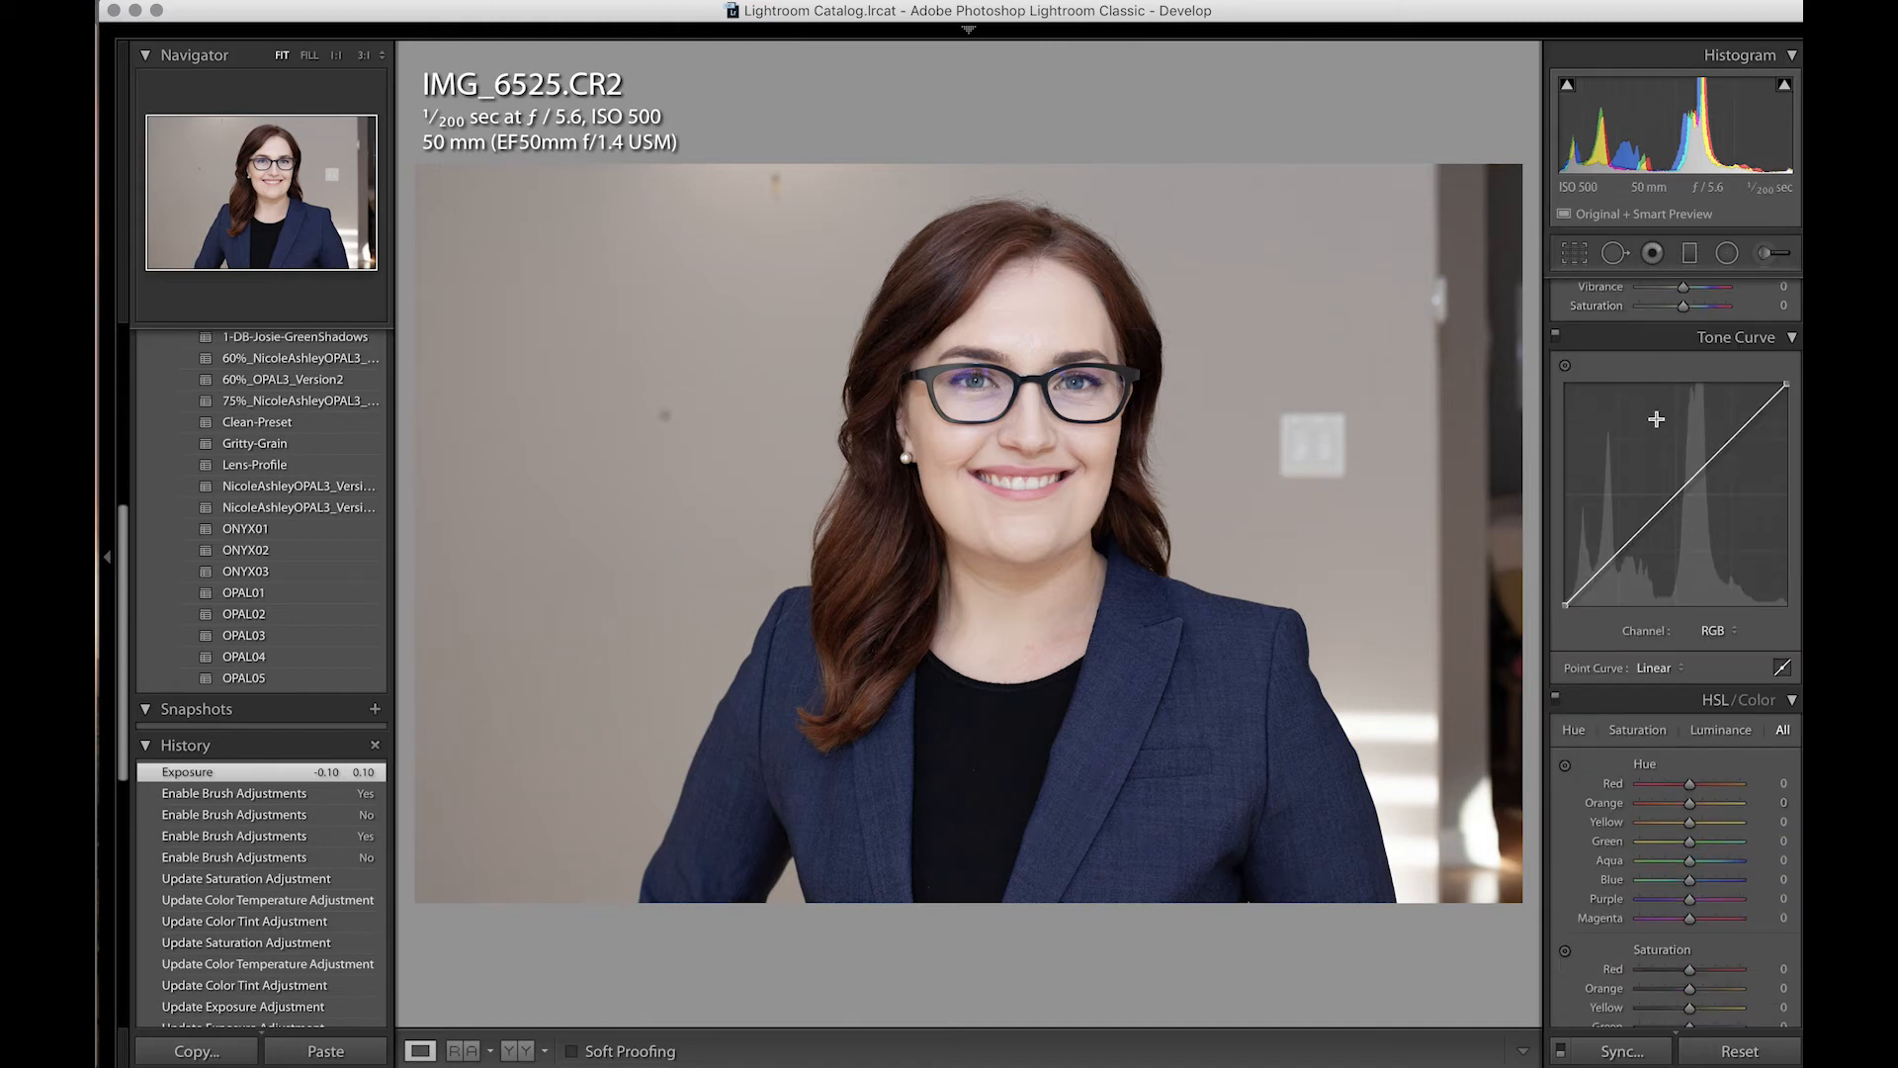
pyautogui.scroll(4, 1656, 419)
pyautogui.click(1772, 254)
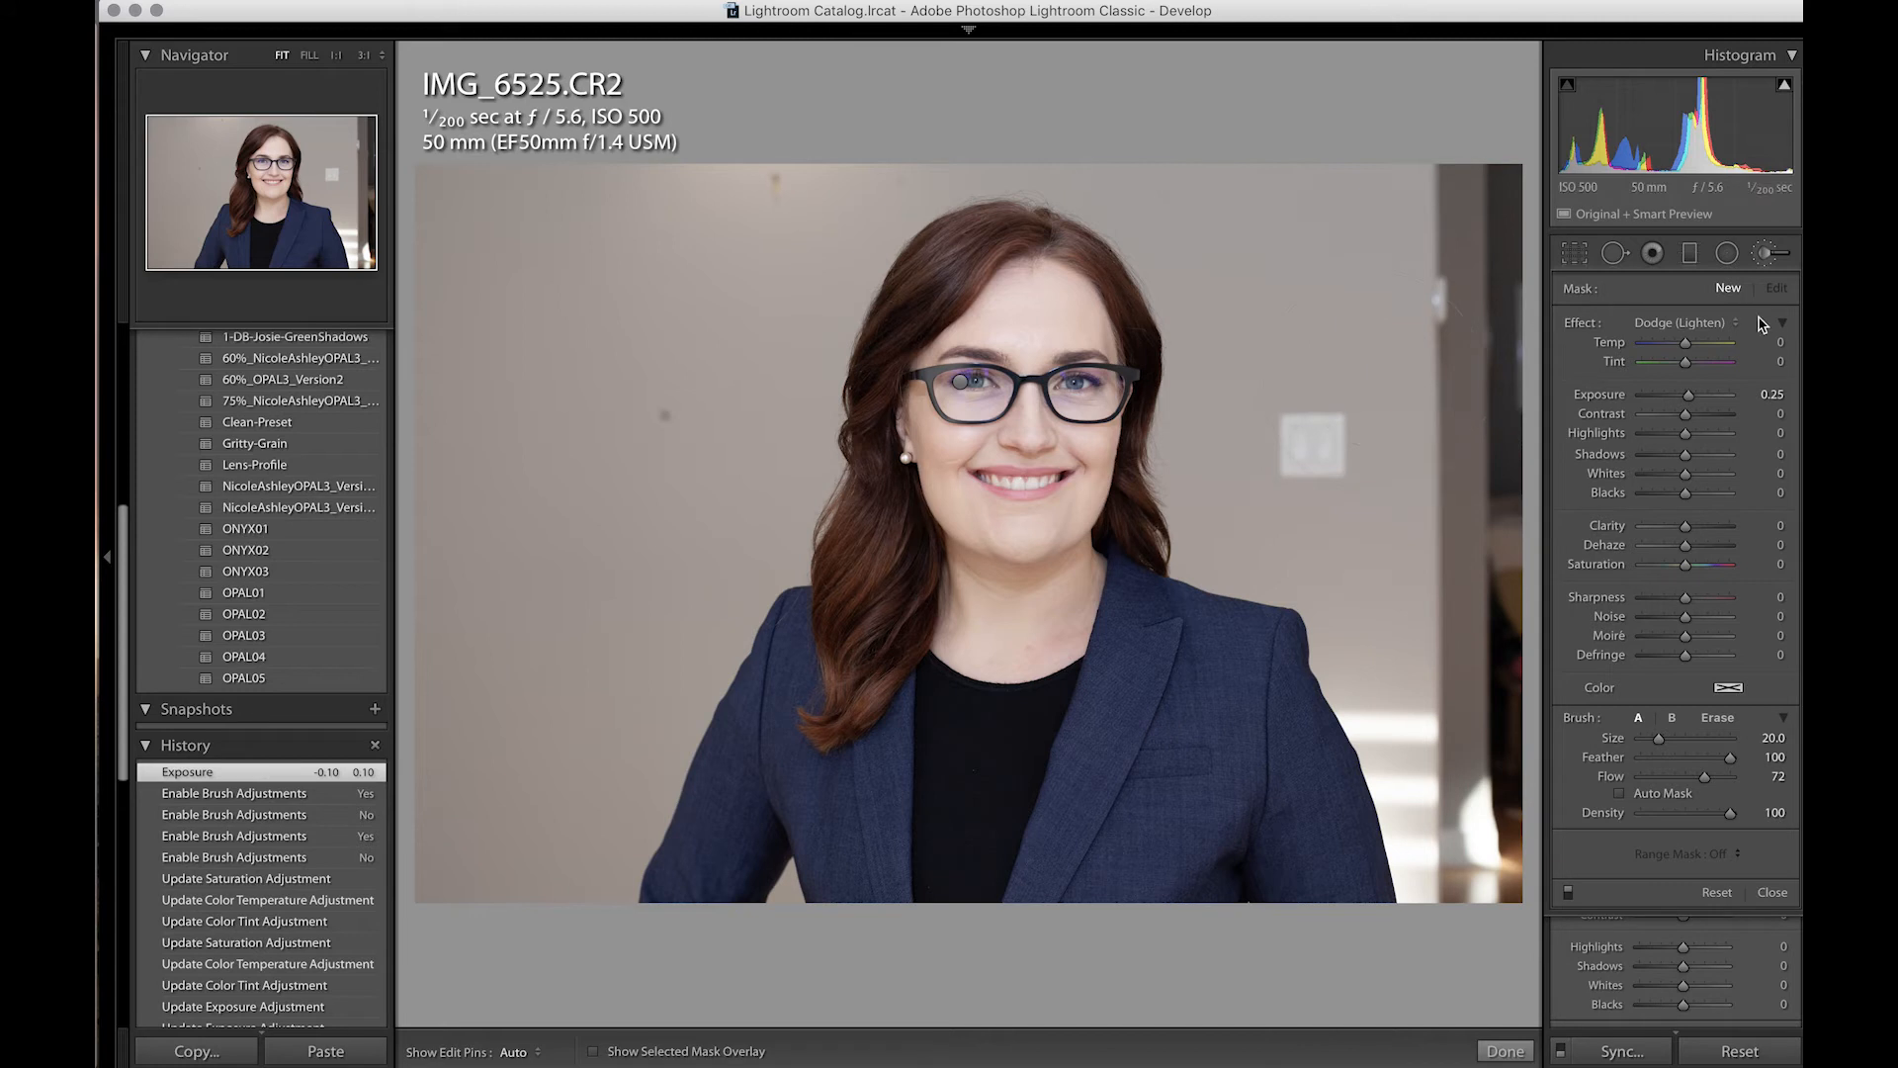
pyautogui.click(1615, 254)
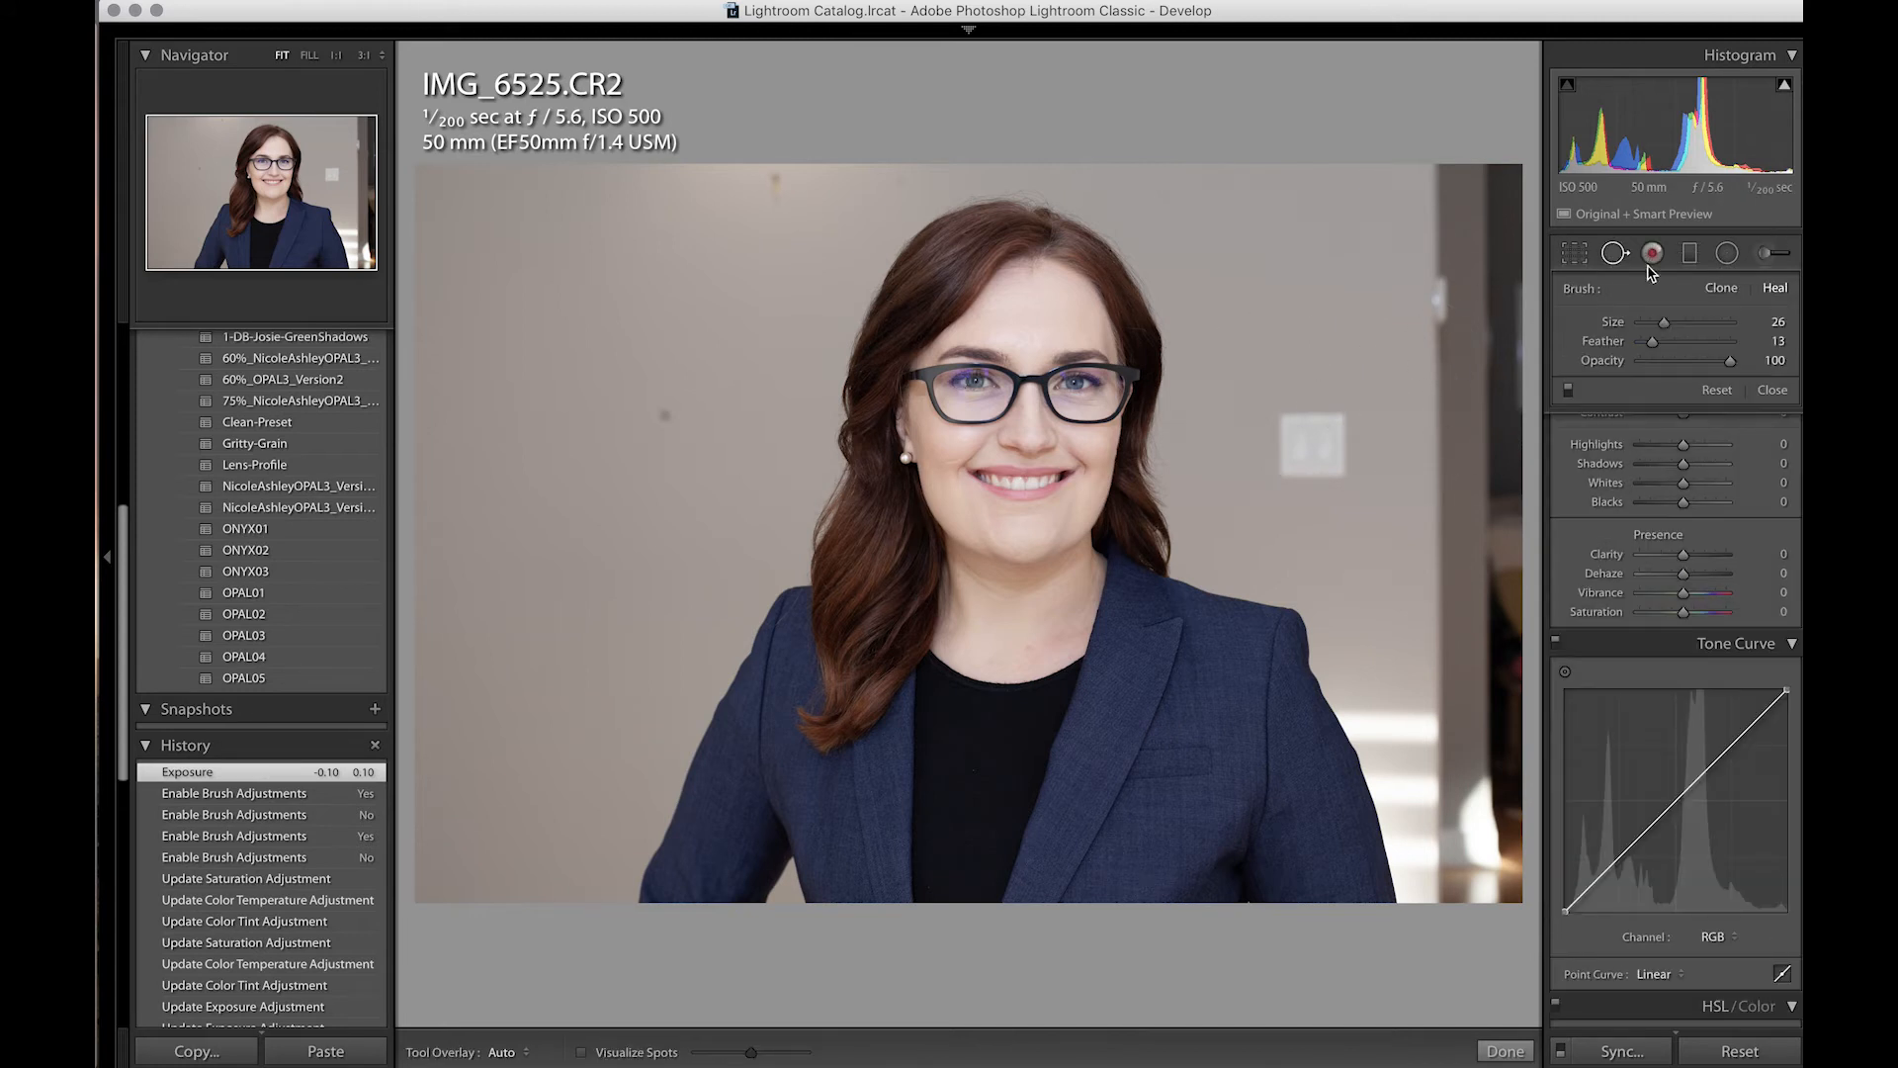
pyautogui.scroll(3, 1627, 430)
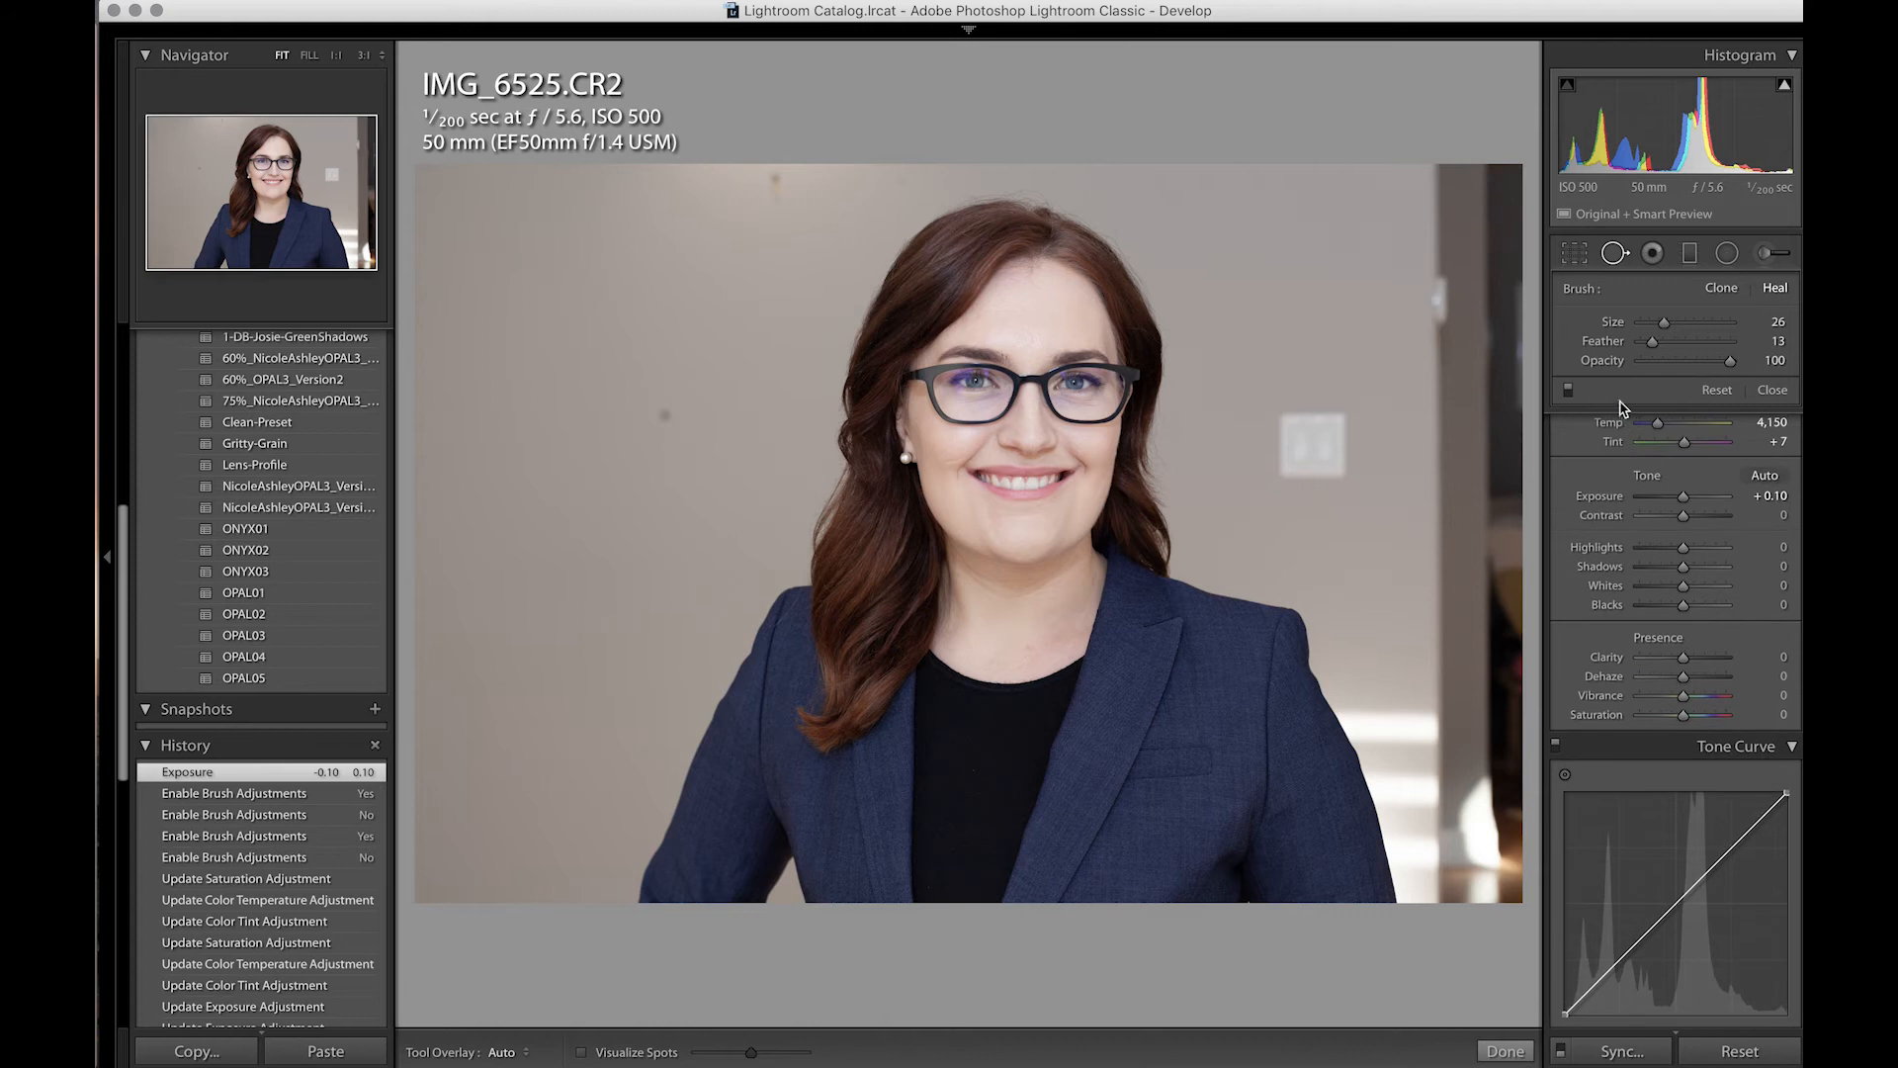
pyautogui.click(1616, 257)
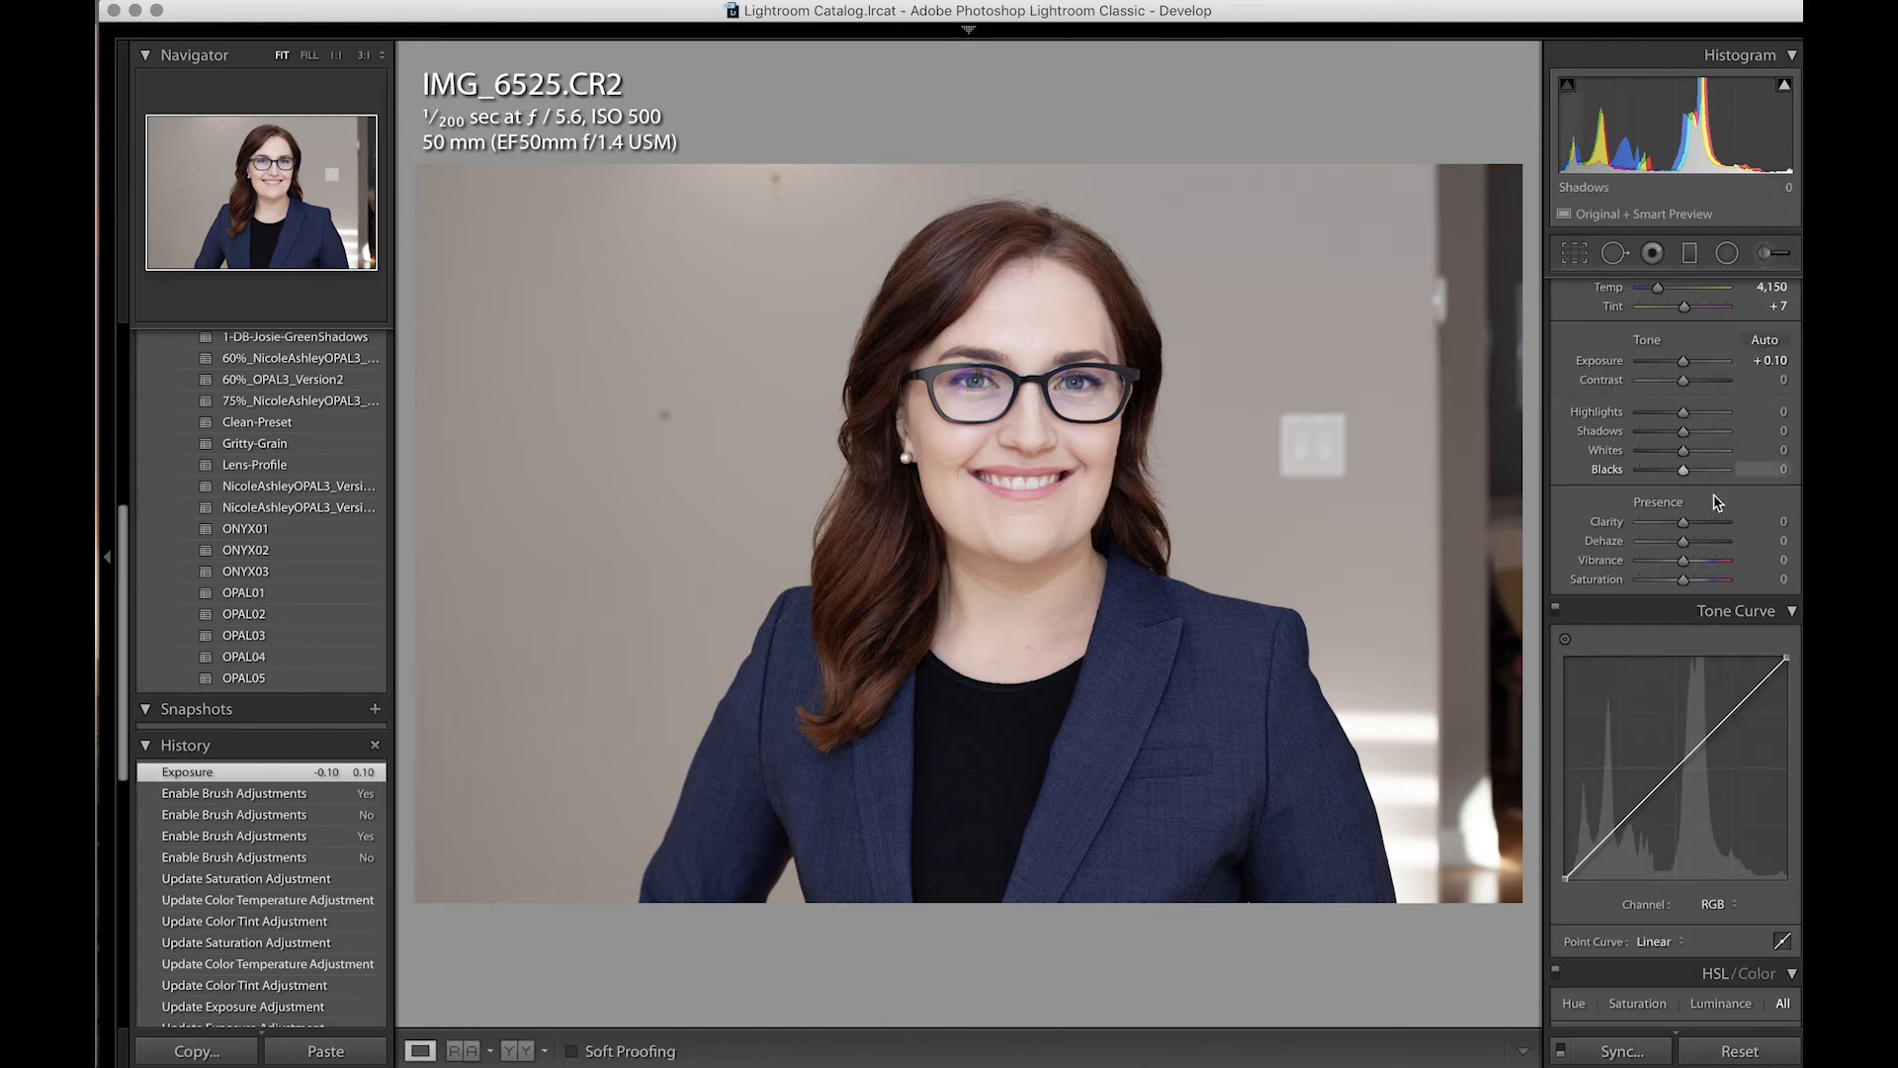
# Examine the photo's develop adjustments from Basic, Tone Curve and HSL through sharpening, Lens Corrections and Effects.
pyautogui.scroll(3, 1715, 502)
pyautogui.scroll(-2, 1715, 503)
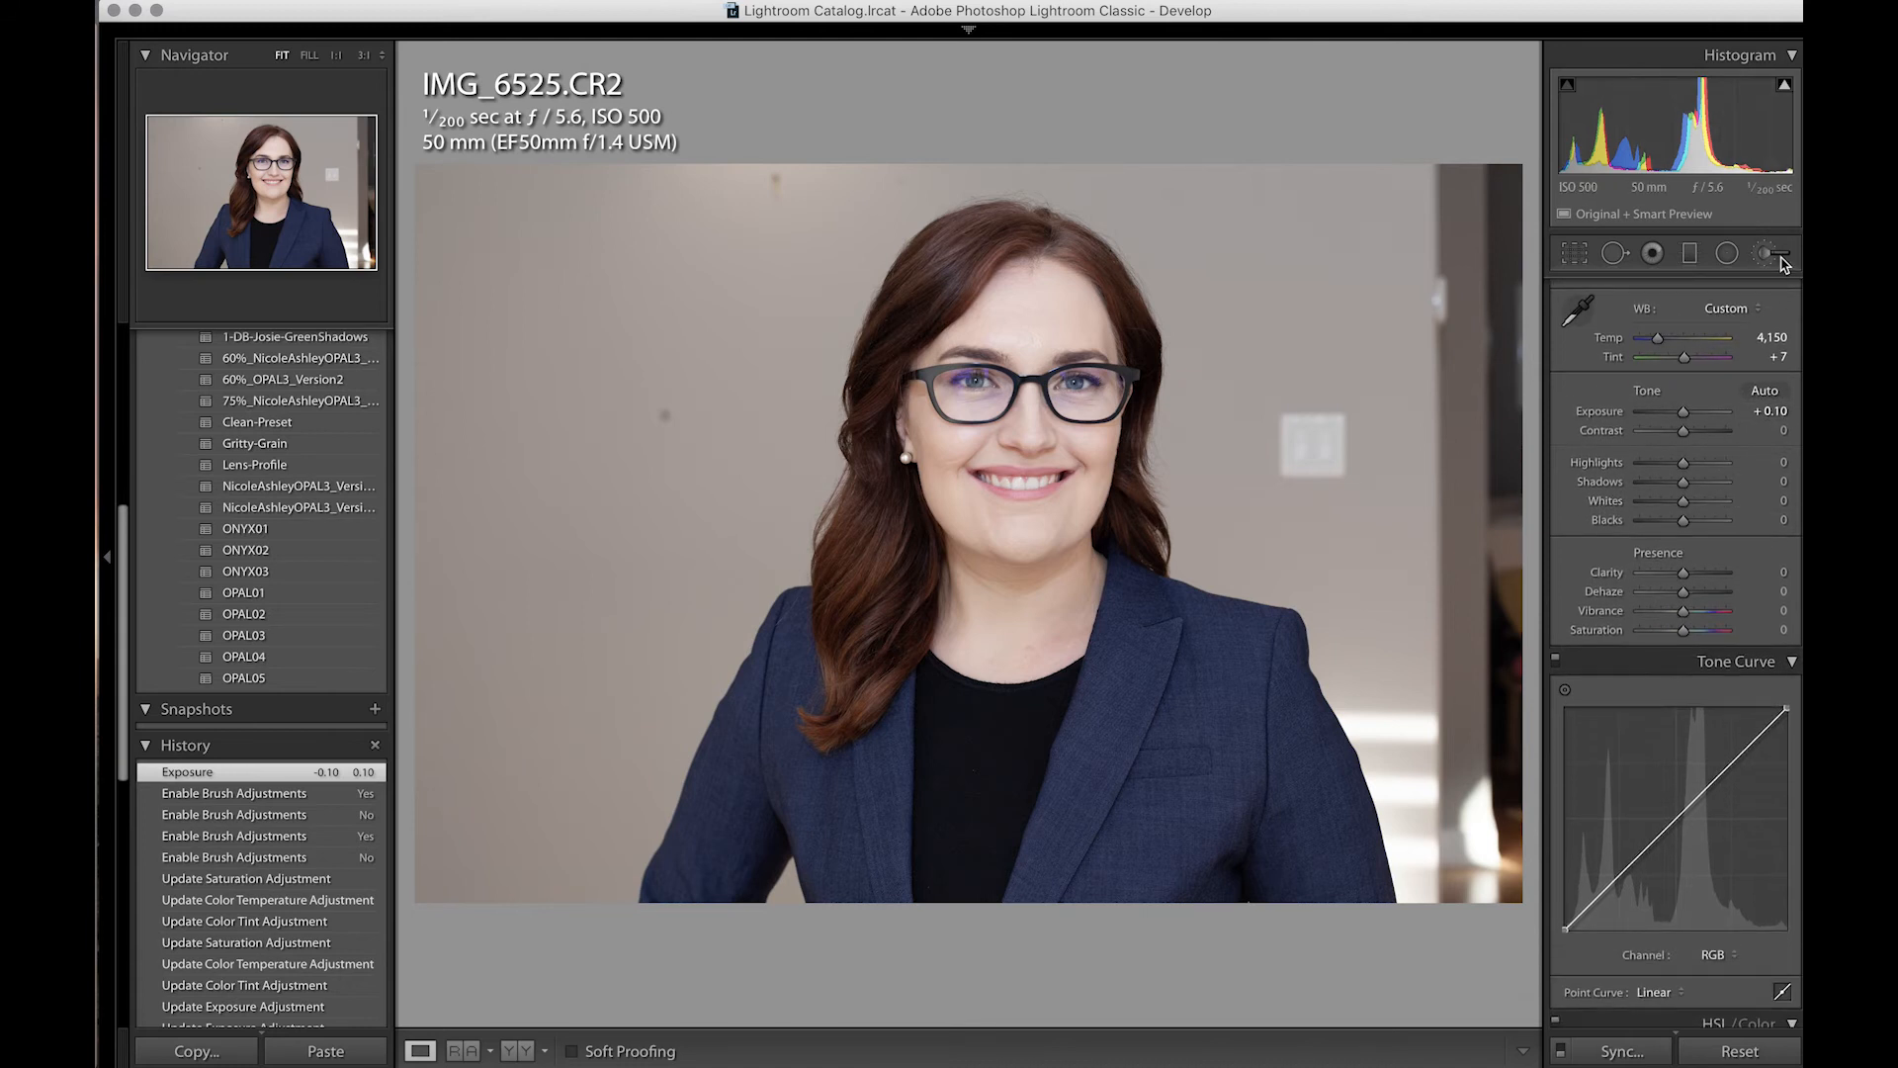
pyautogui.scroll(-10, 1756, 334)
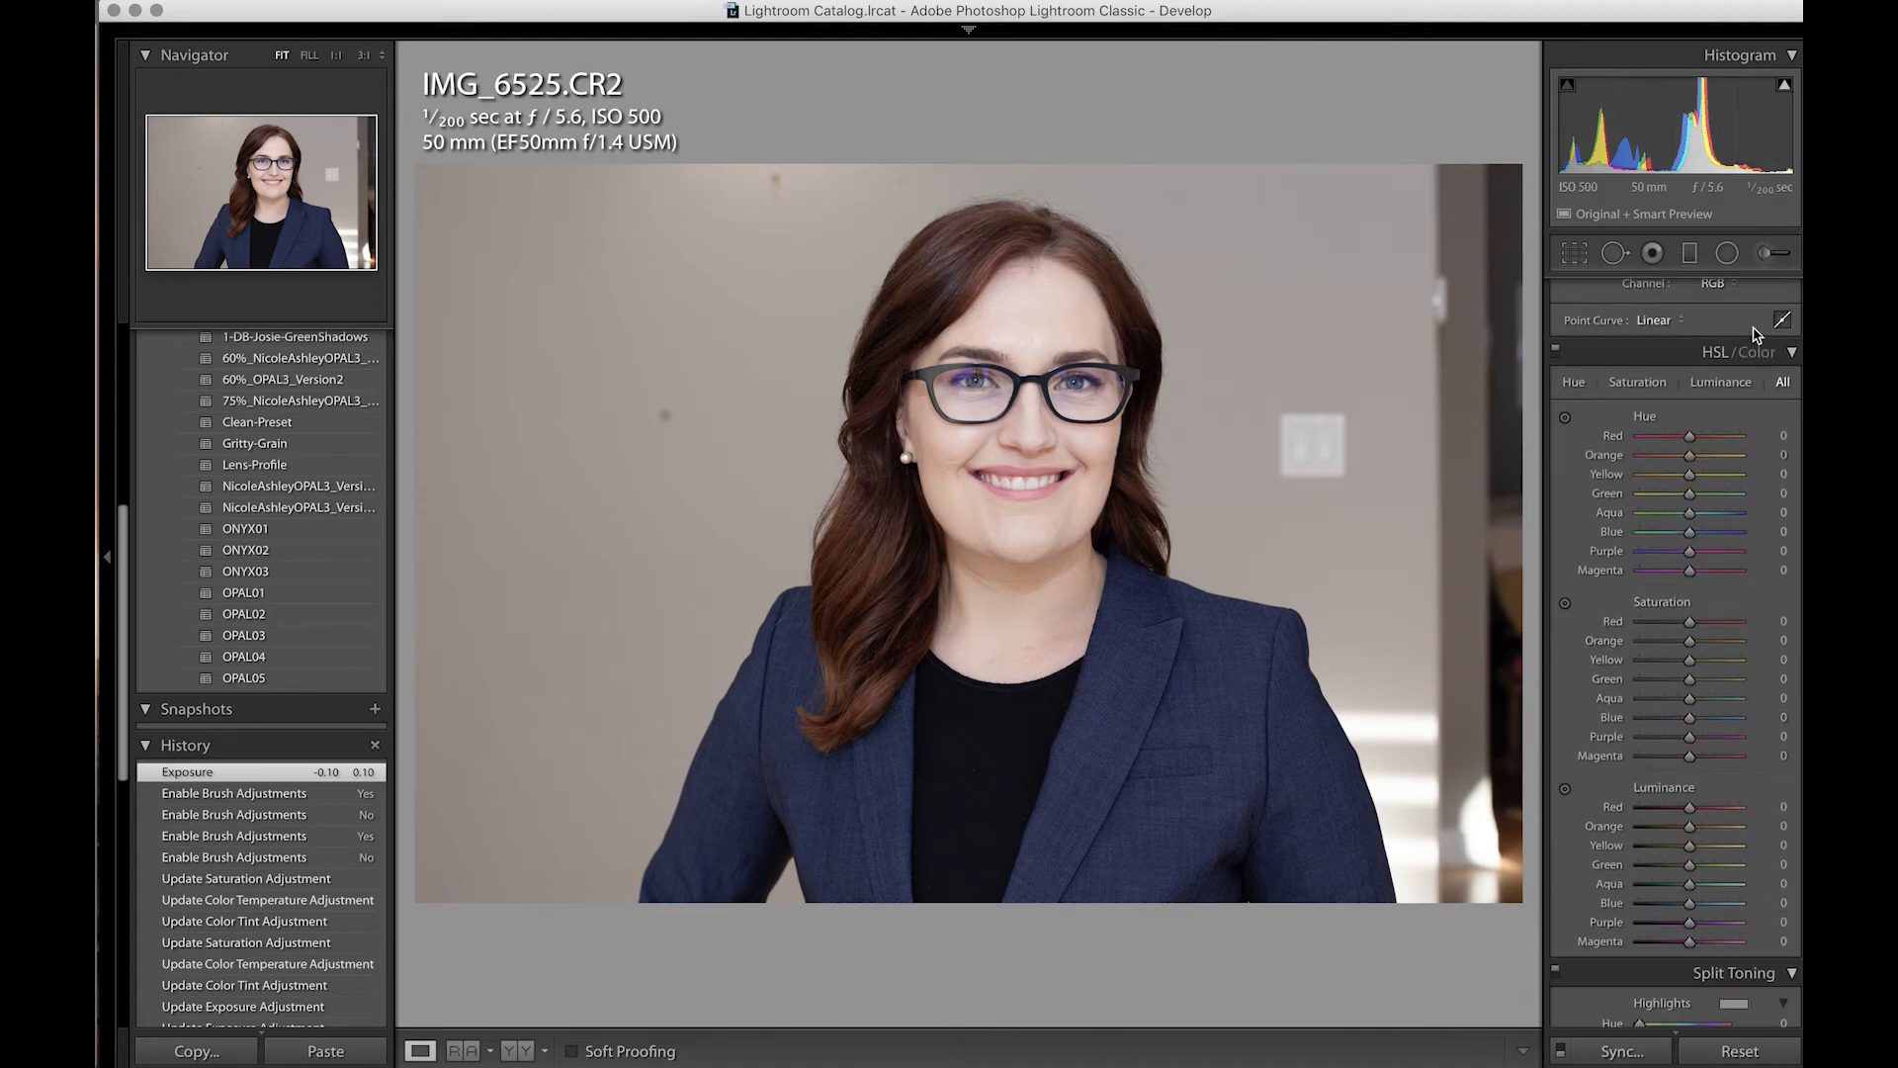
pyautogui.scroll(10, 1745, 326)
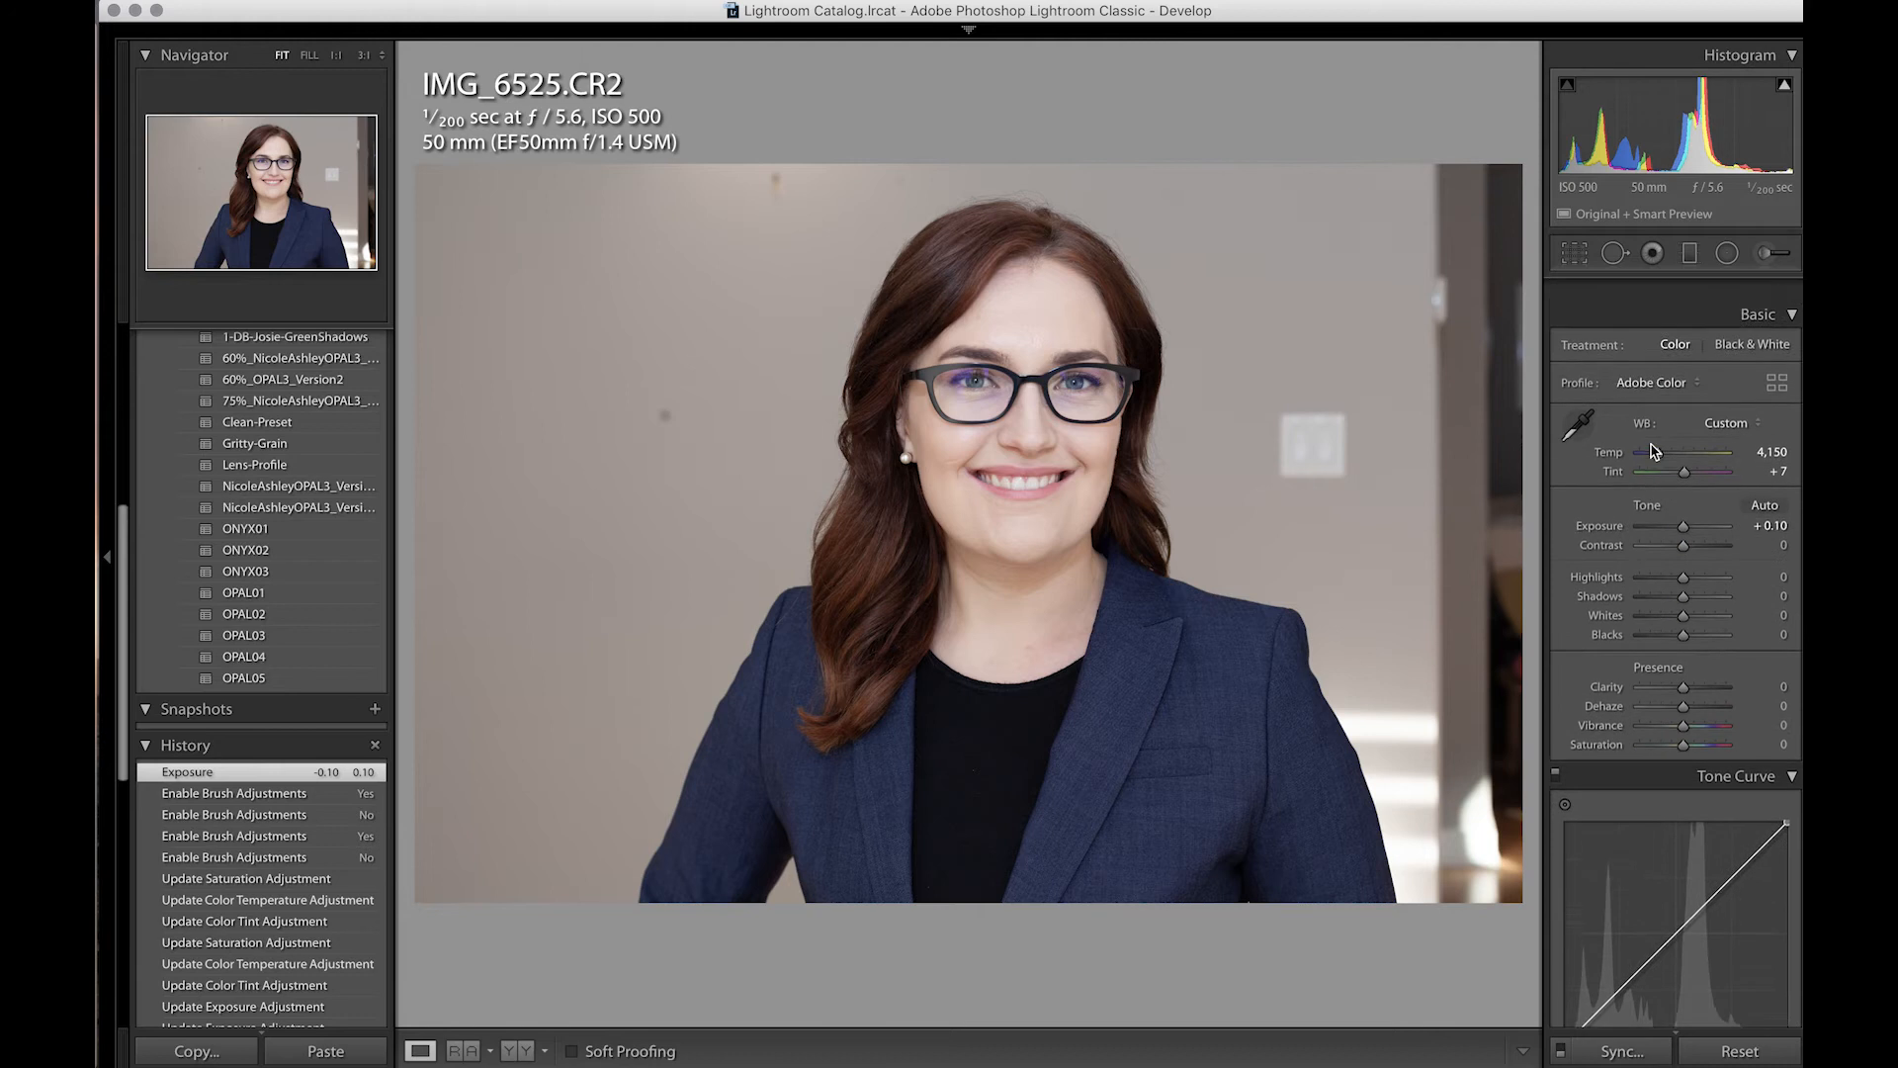
pyautogui.scroll(-1, 1654, 451)
pyautogui.scroll(-1, 1677, 473)
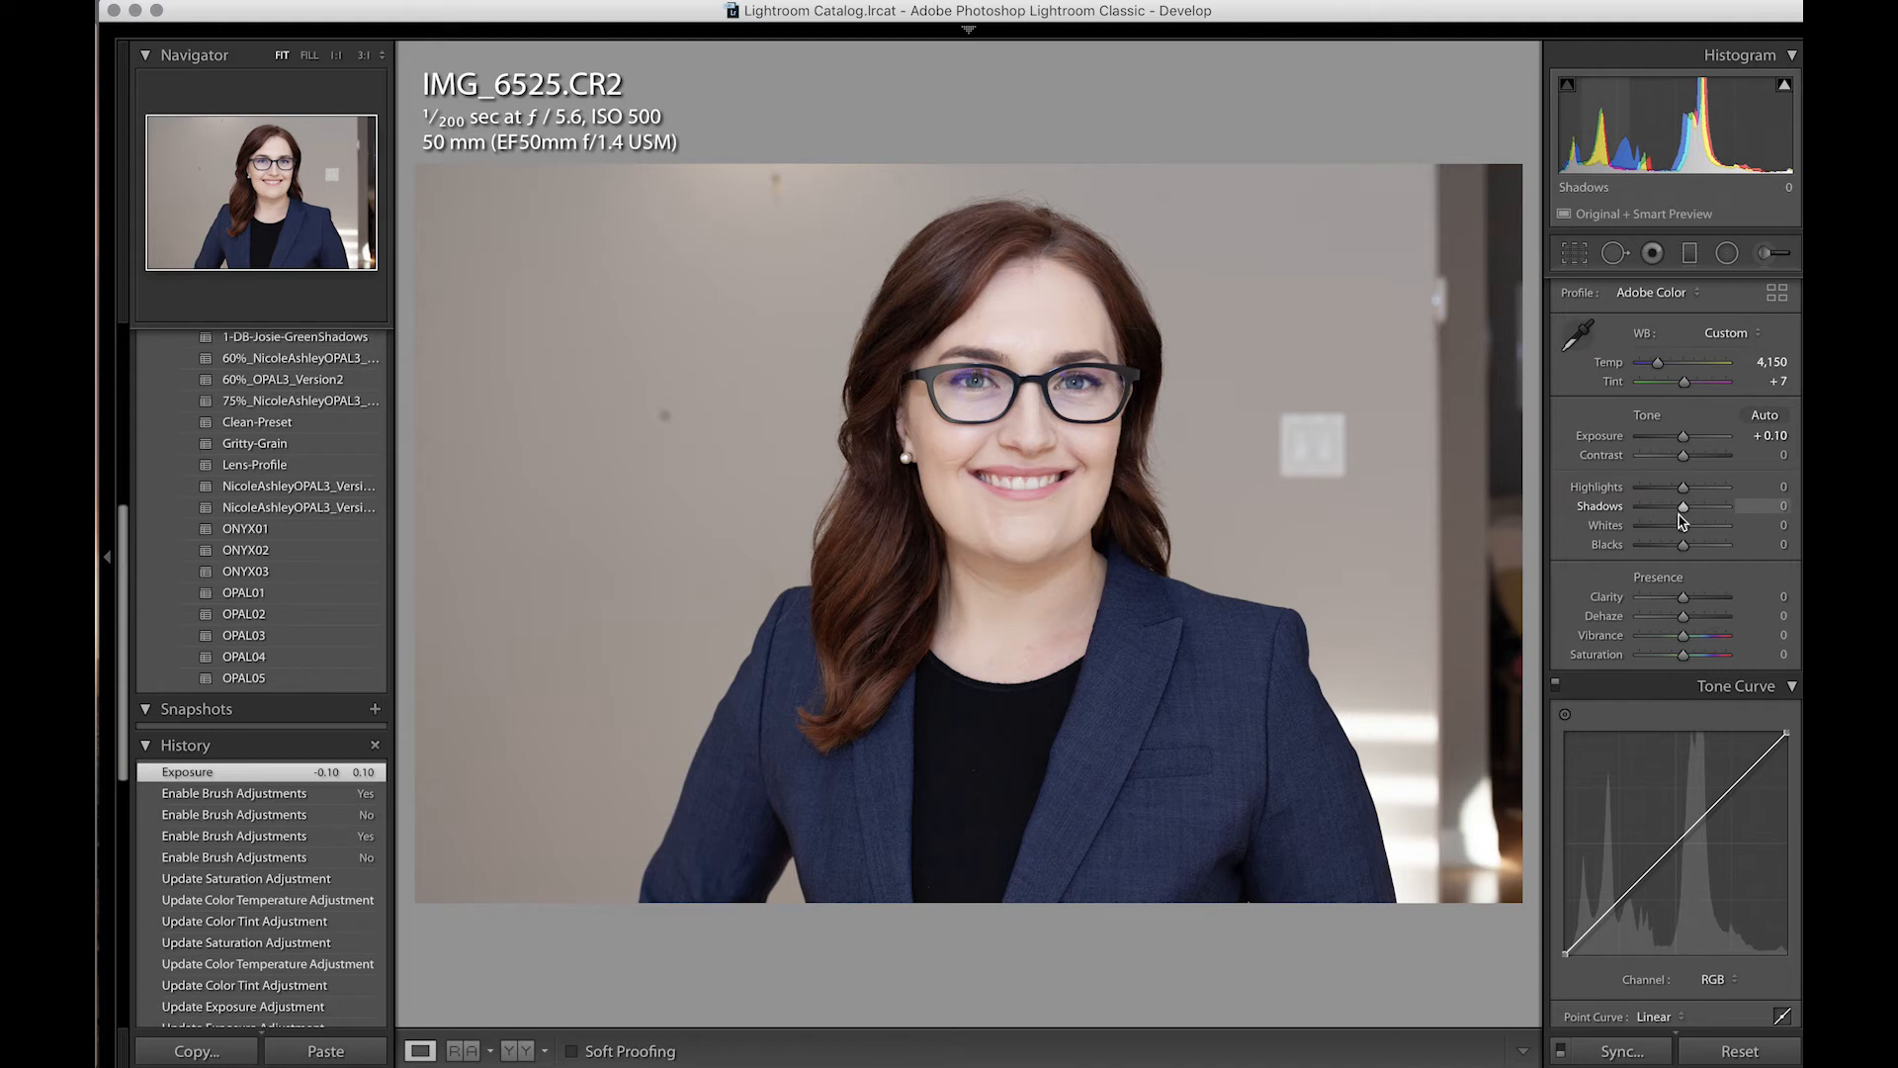
pyautogui.click(1652, 253)
pyautogui.scroll(-10, 1669, 578)
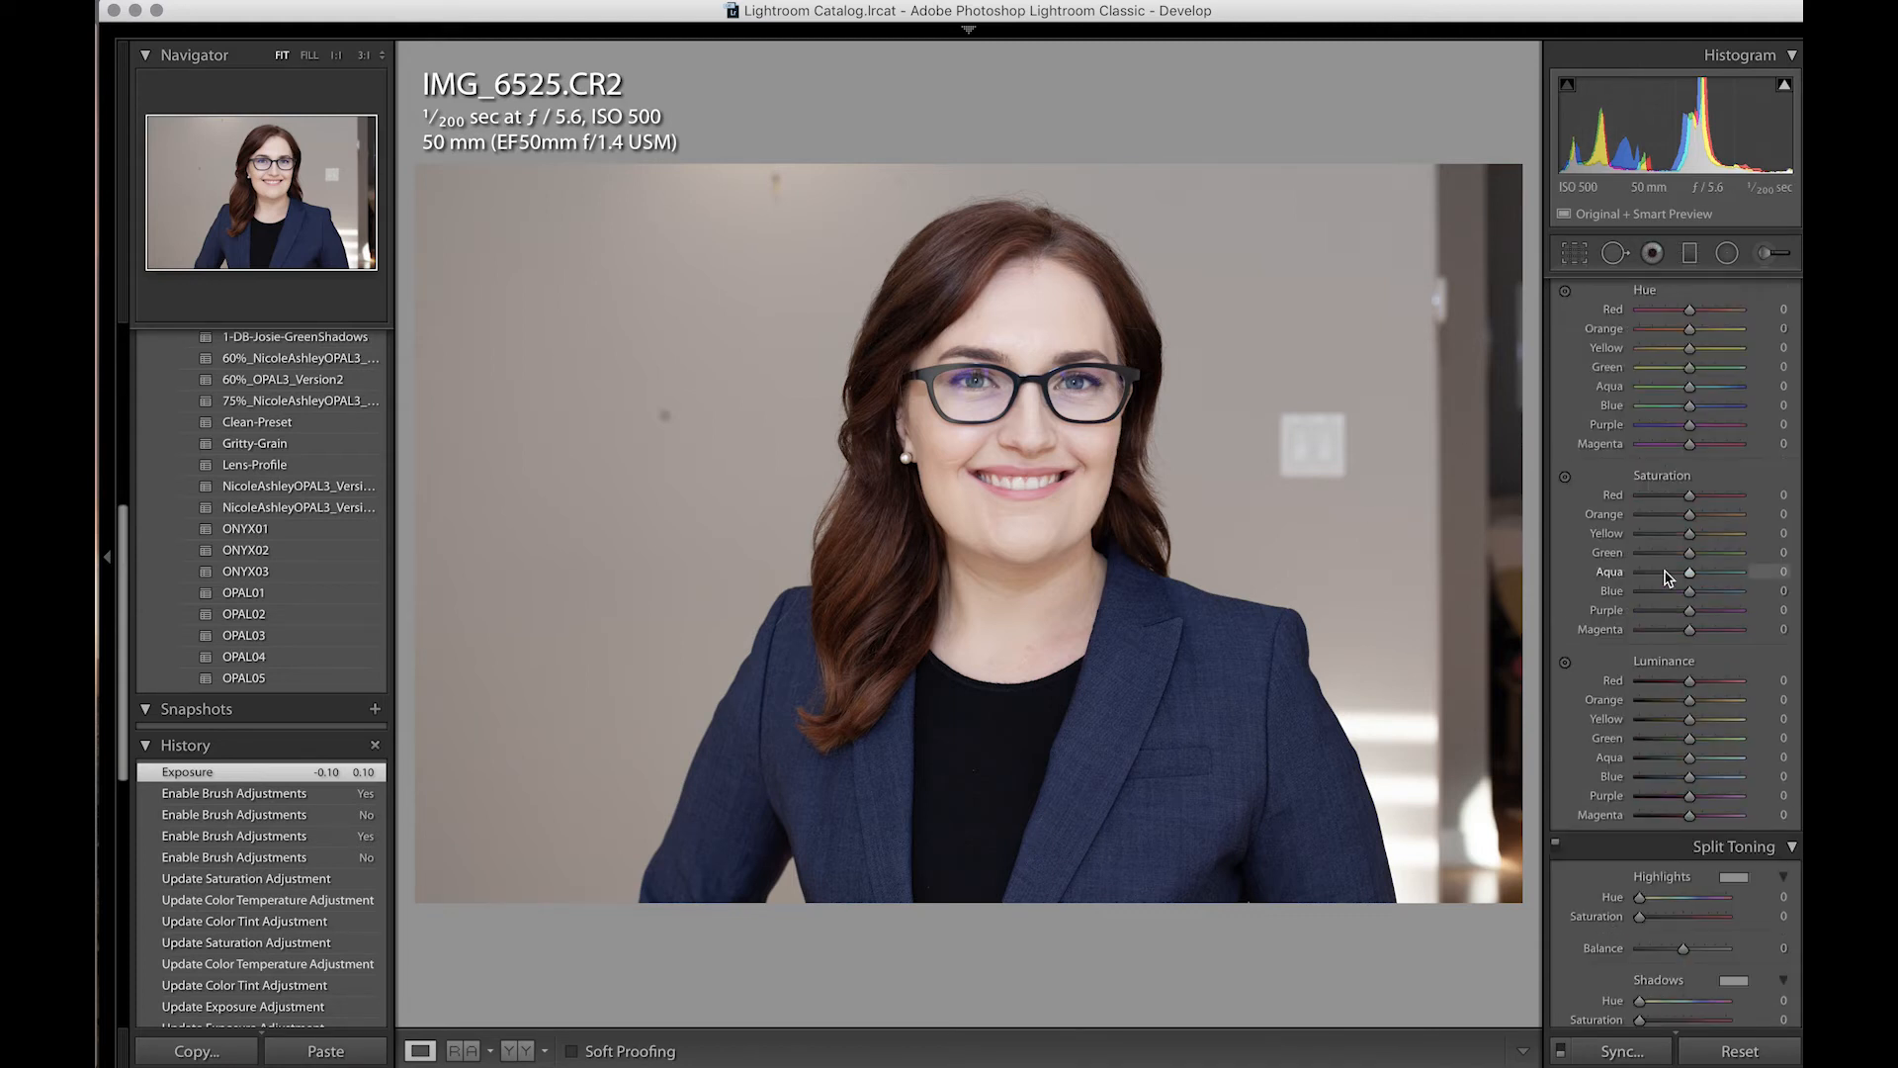
pyautogui.scroll(-6, 1669, 578)
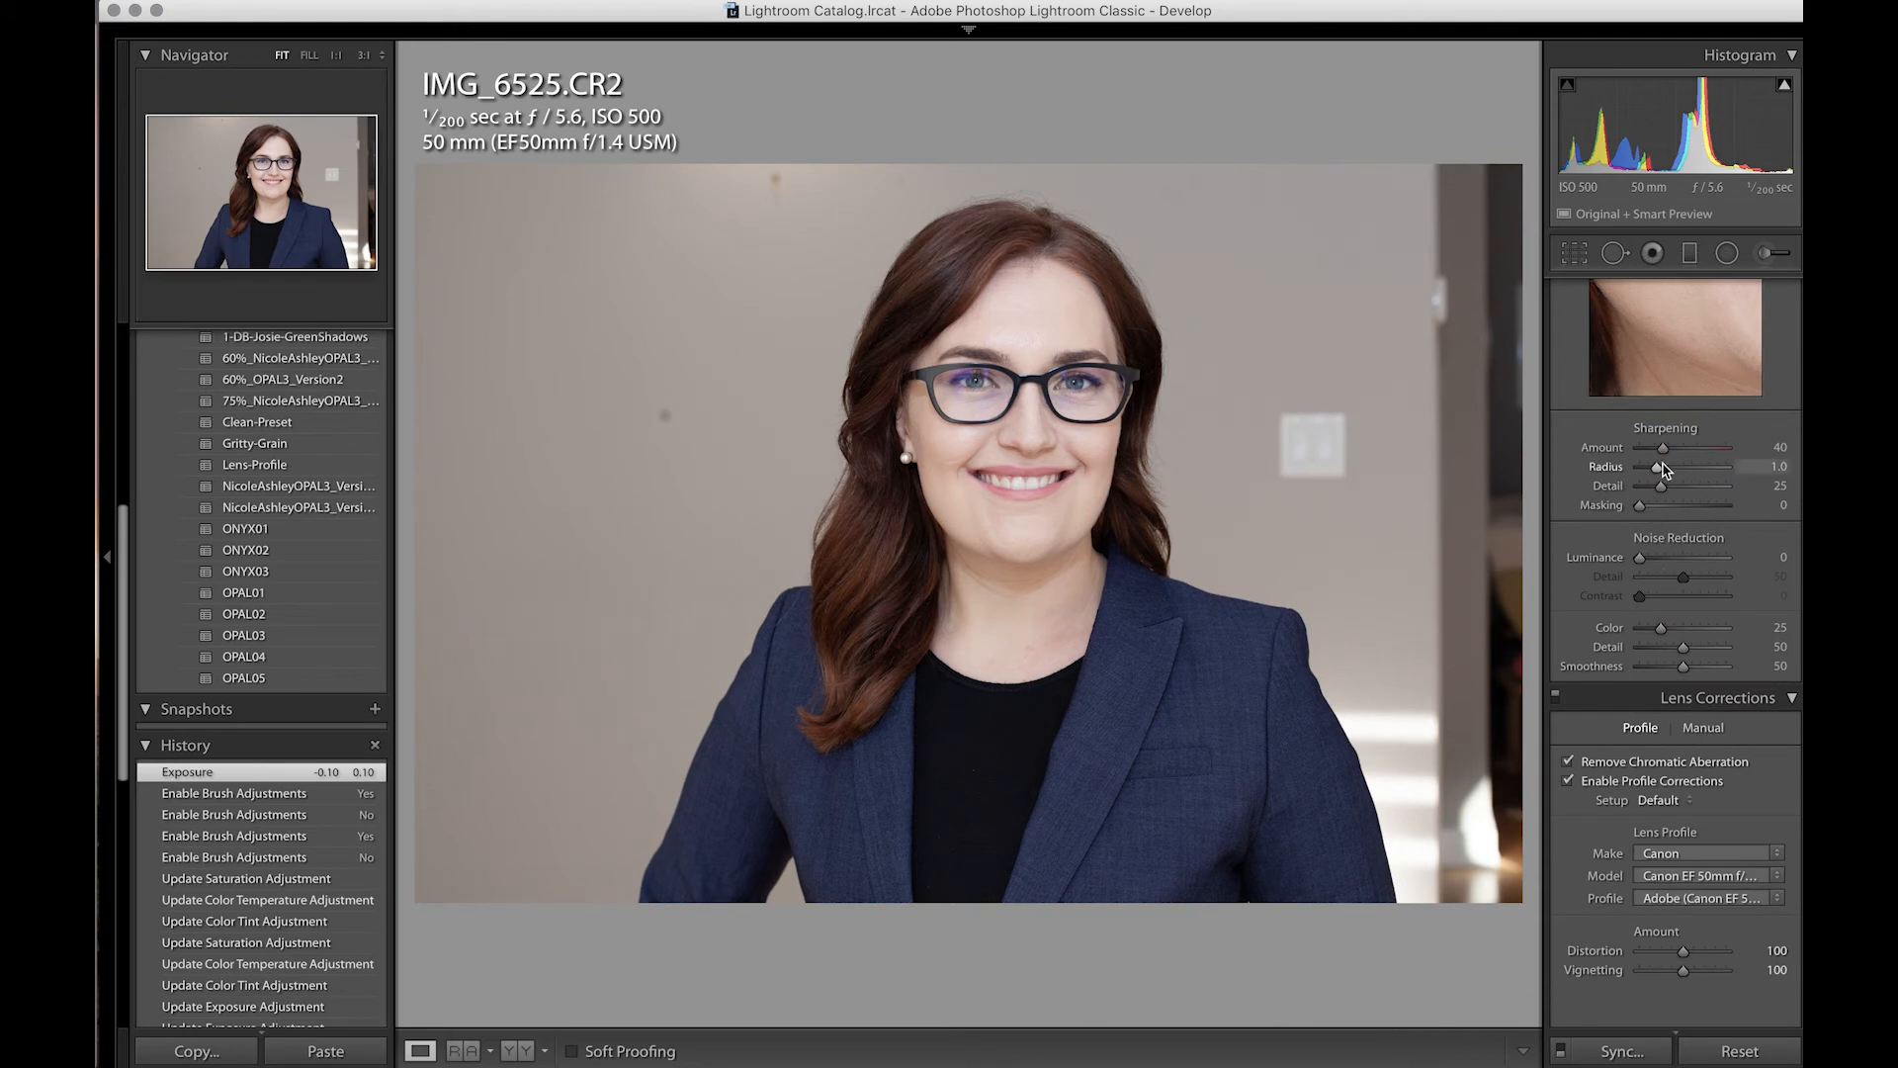
pyautogui.scroll(-6, 1635, 589)
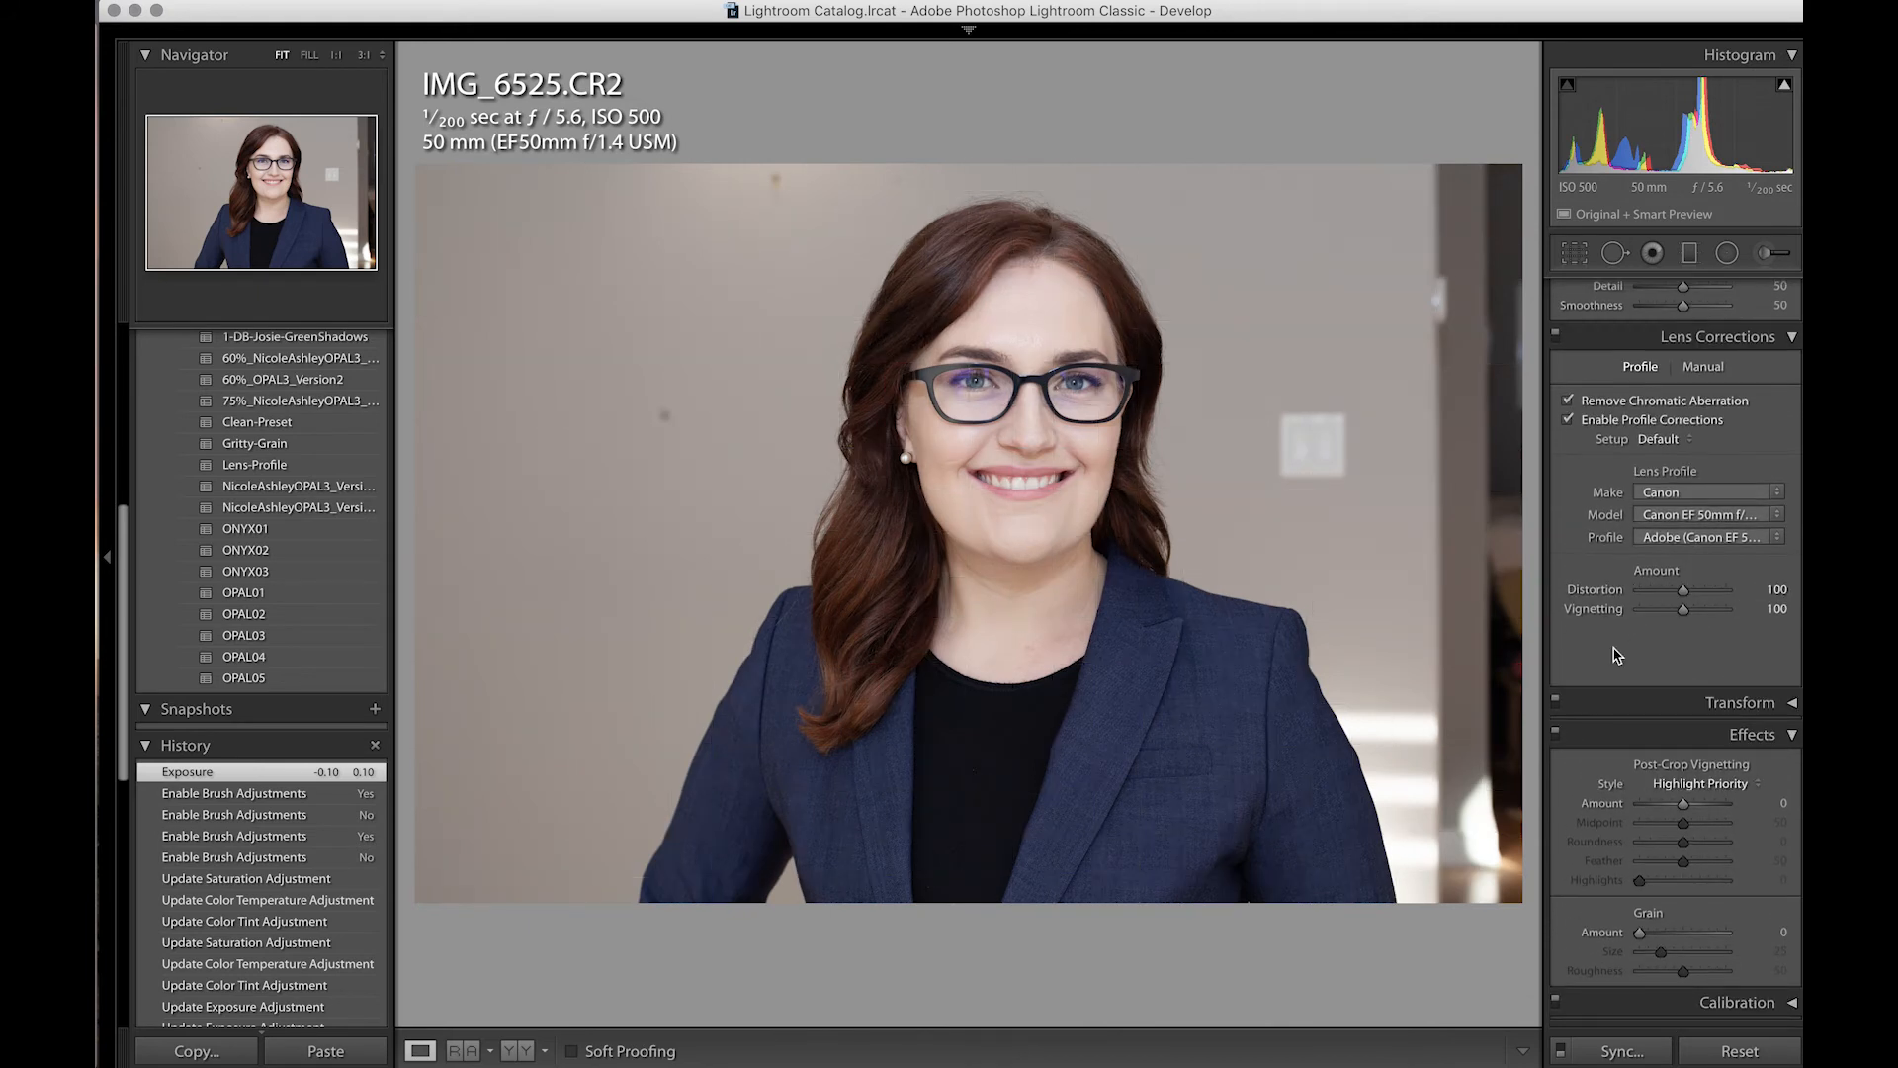
pyautogui.scroll(20, 1616, 647)
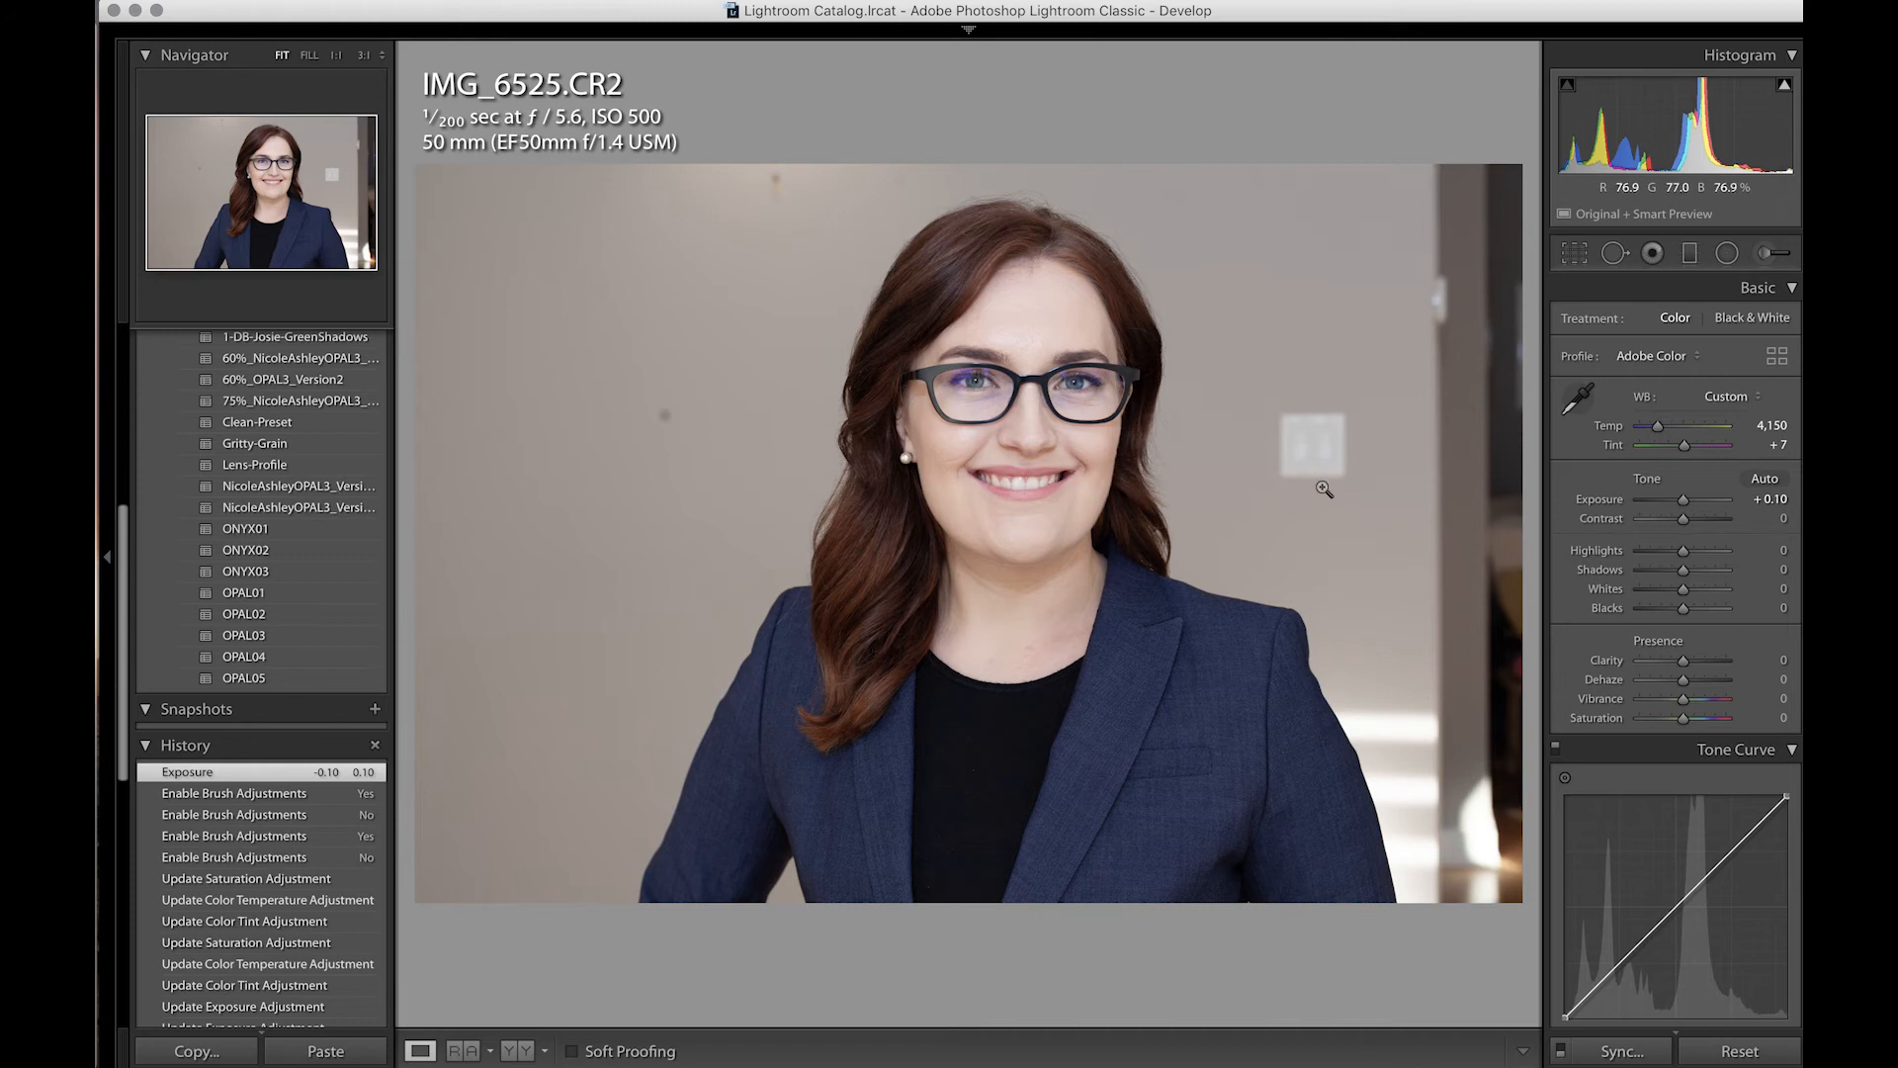
# Review the Synchronize Settings options for the selected photos, cancel without syncing, and return to the Library.
pyautogui.click(1615, 1050)
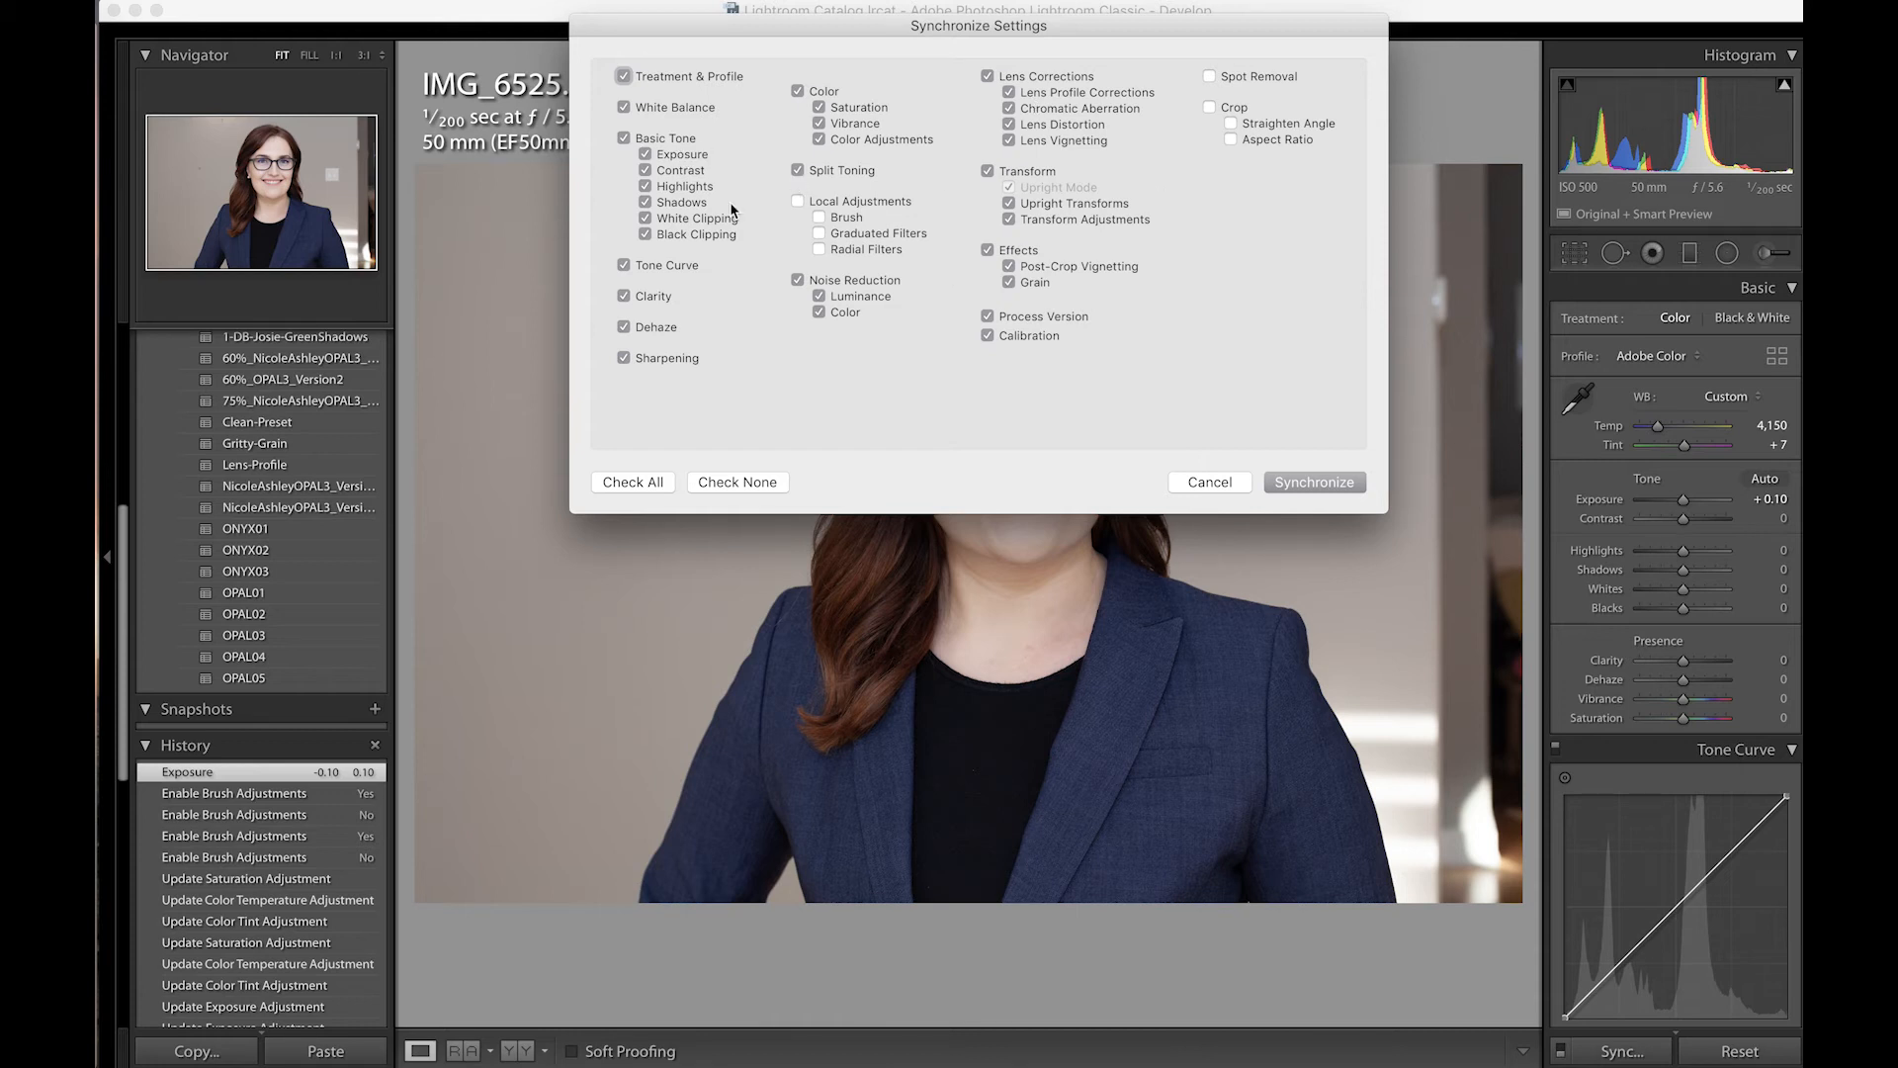
pyautogui.click(1224, 490)
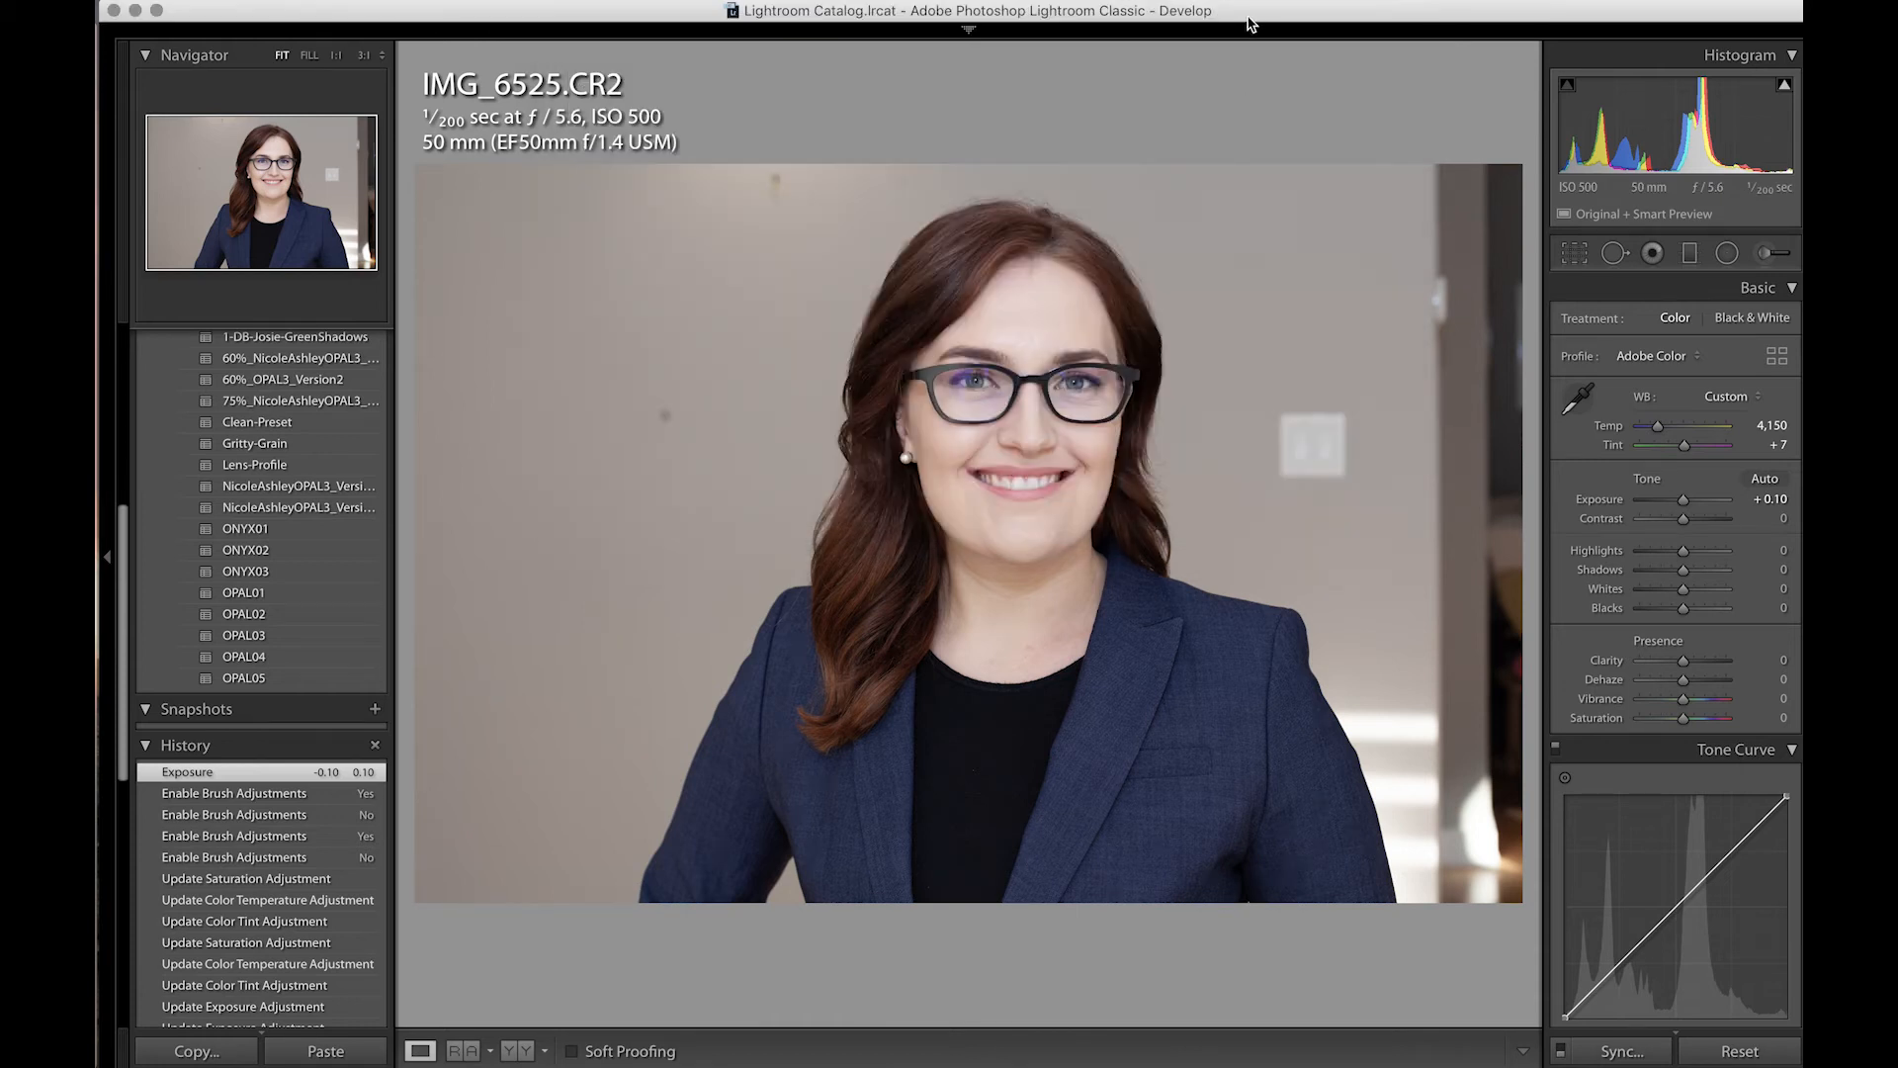
pyautogui.moveTo(1226, 61)
pyautogui.click(1226, 67)
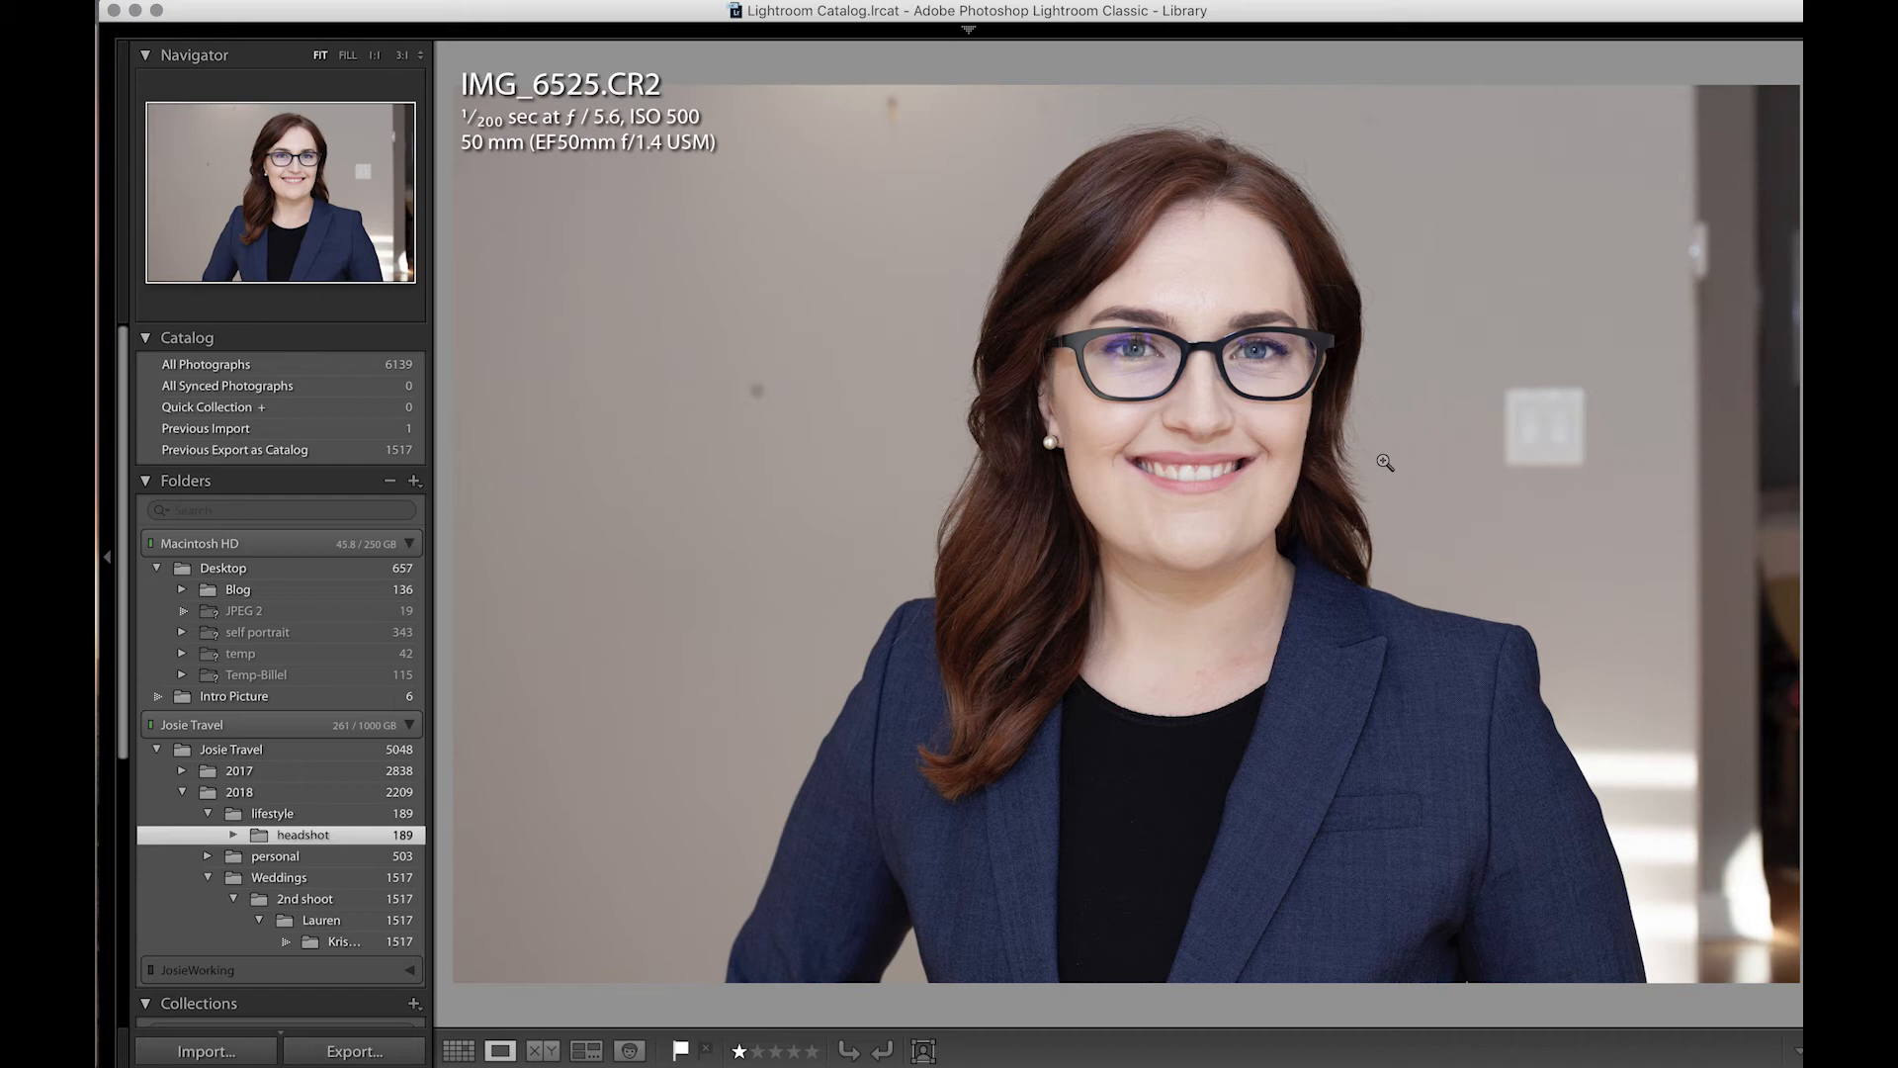
# Compare IMG_6525.CR2 with its retouched version IMG_6525-Edit.tif by alternating between them, ending on the retouched version.
pyautogui.press('Right')
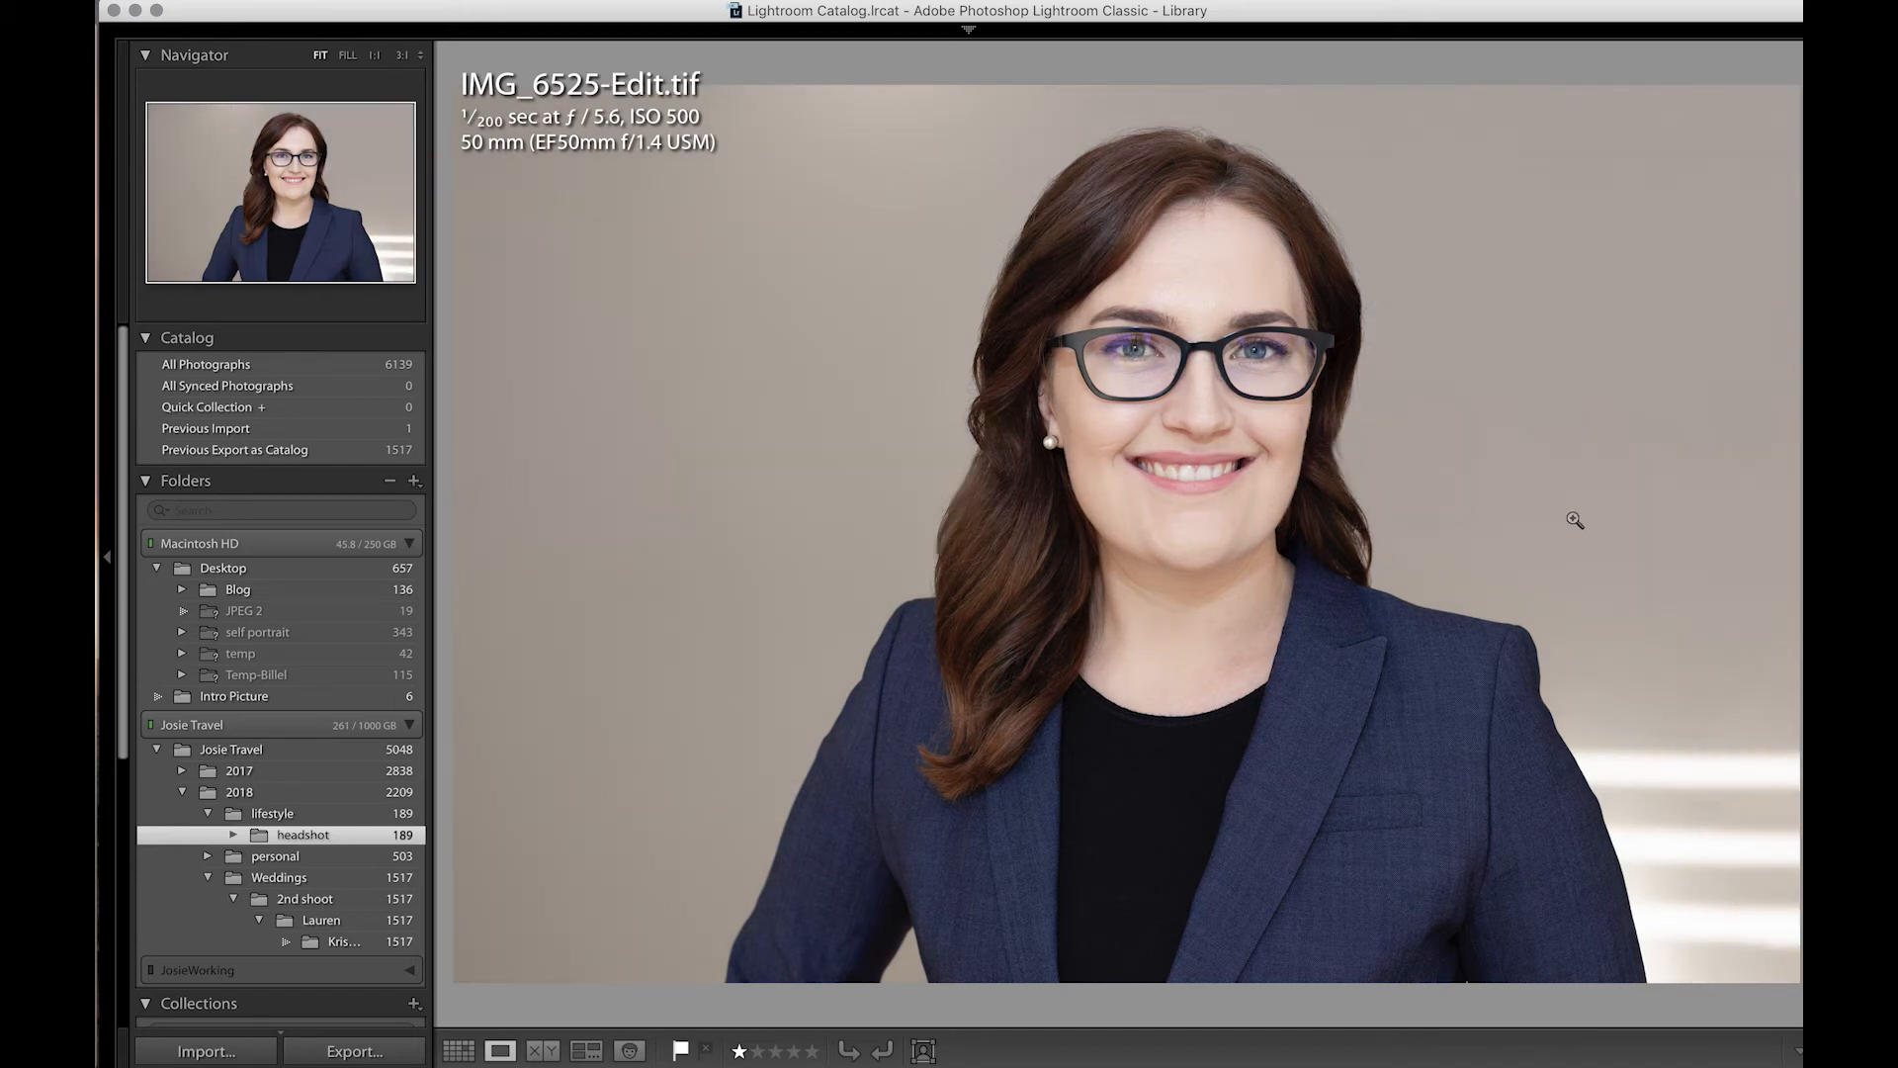
pyautogui.press('Left')
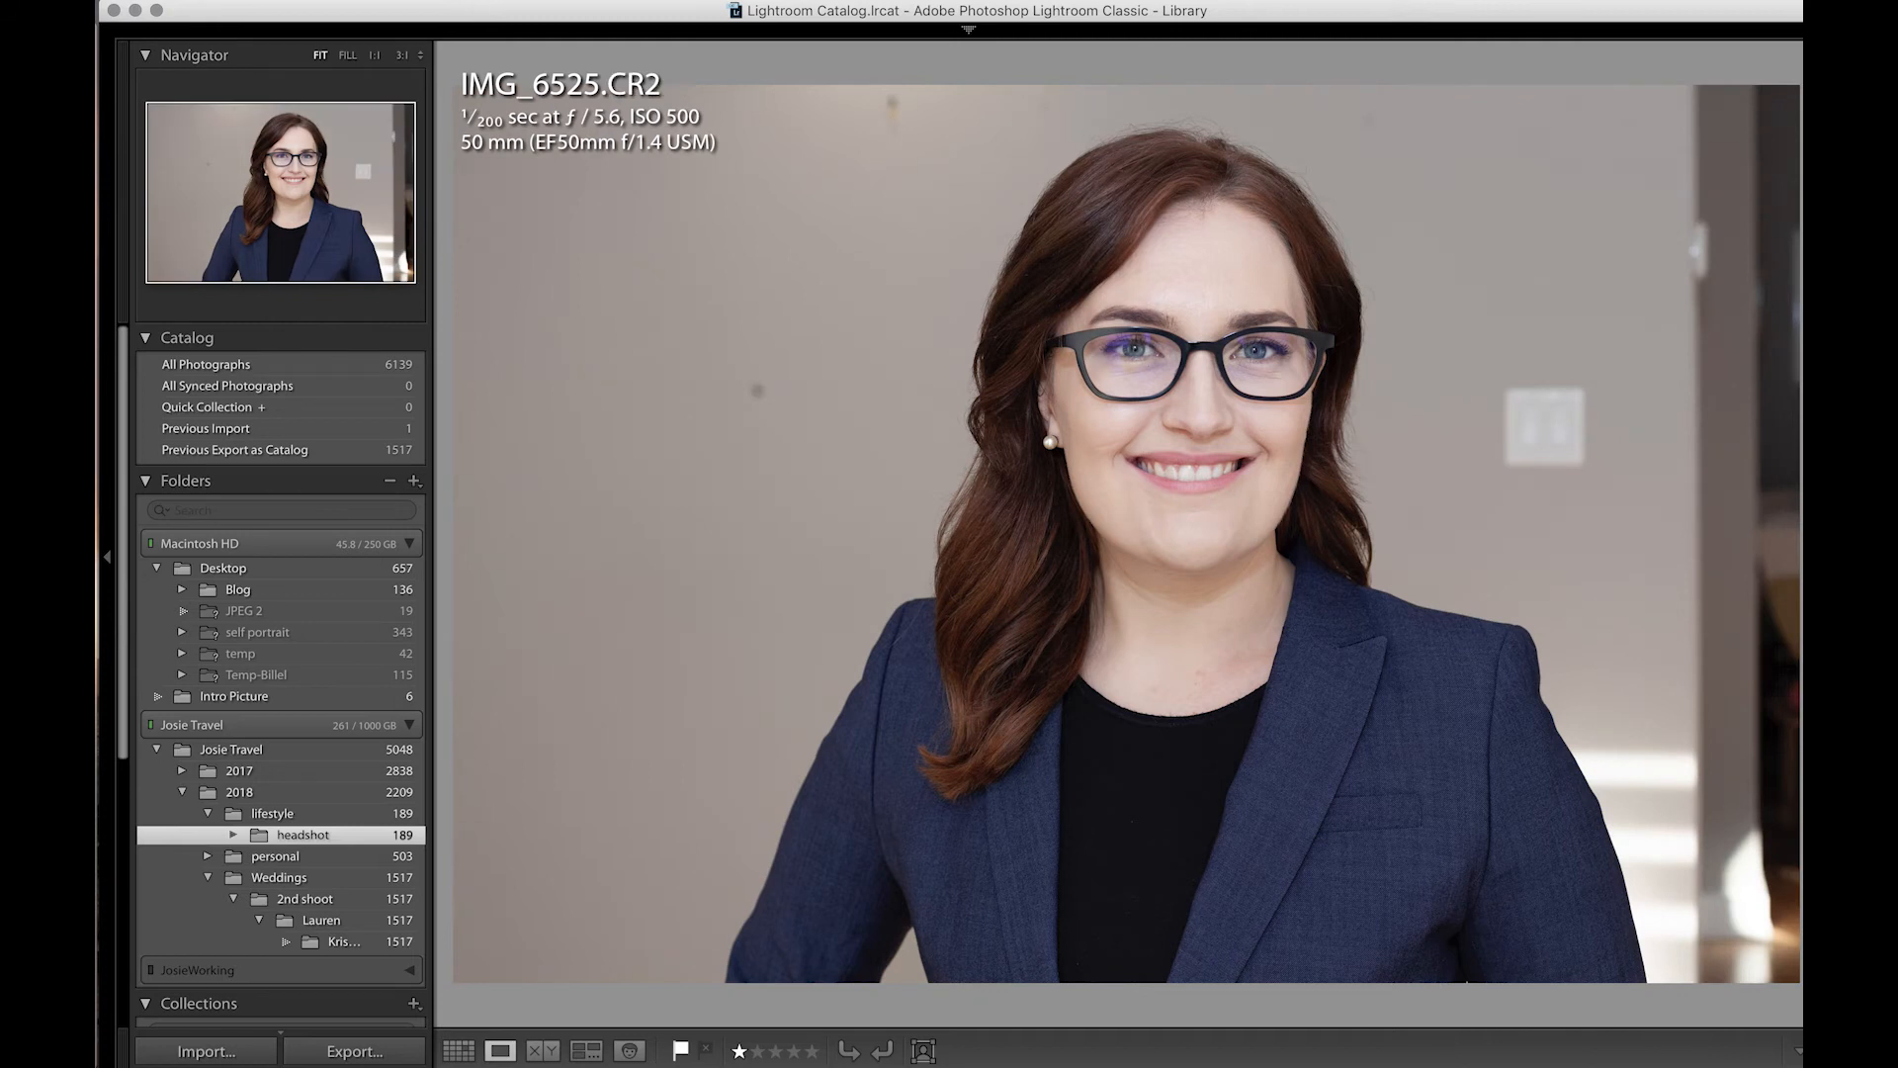
pyautogui.press('Right')
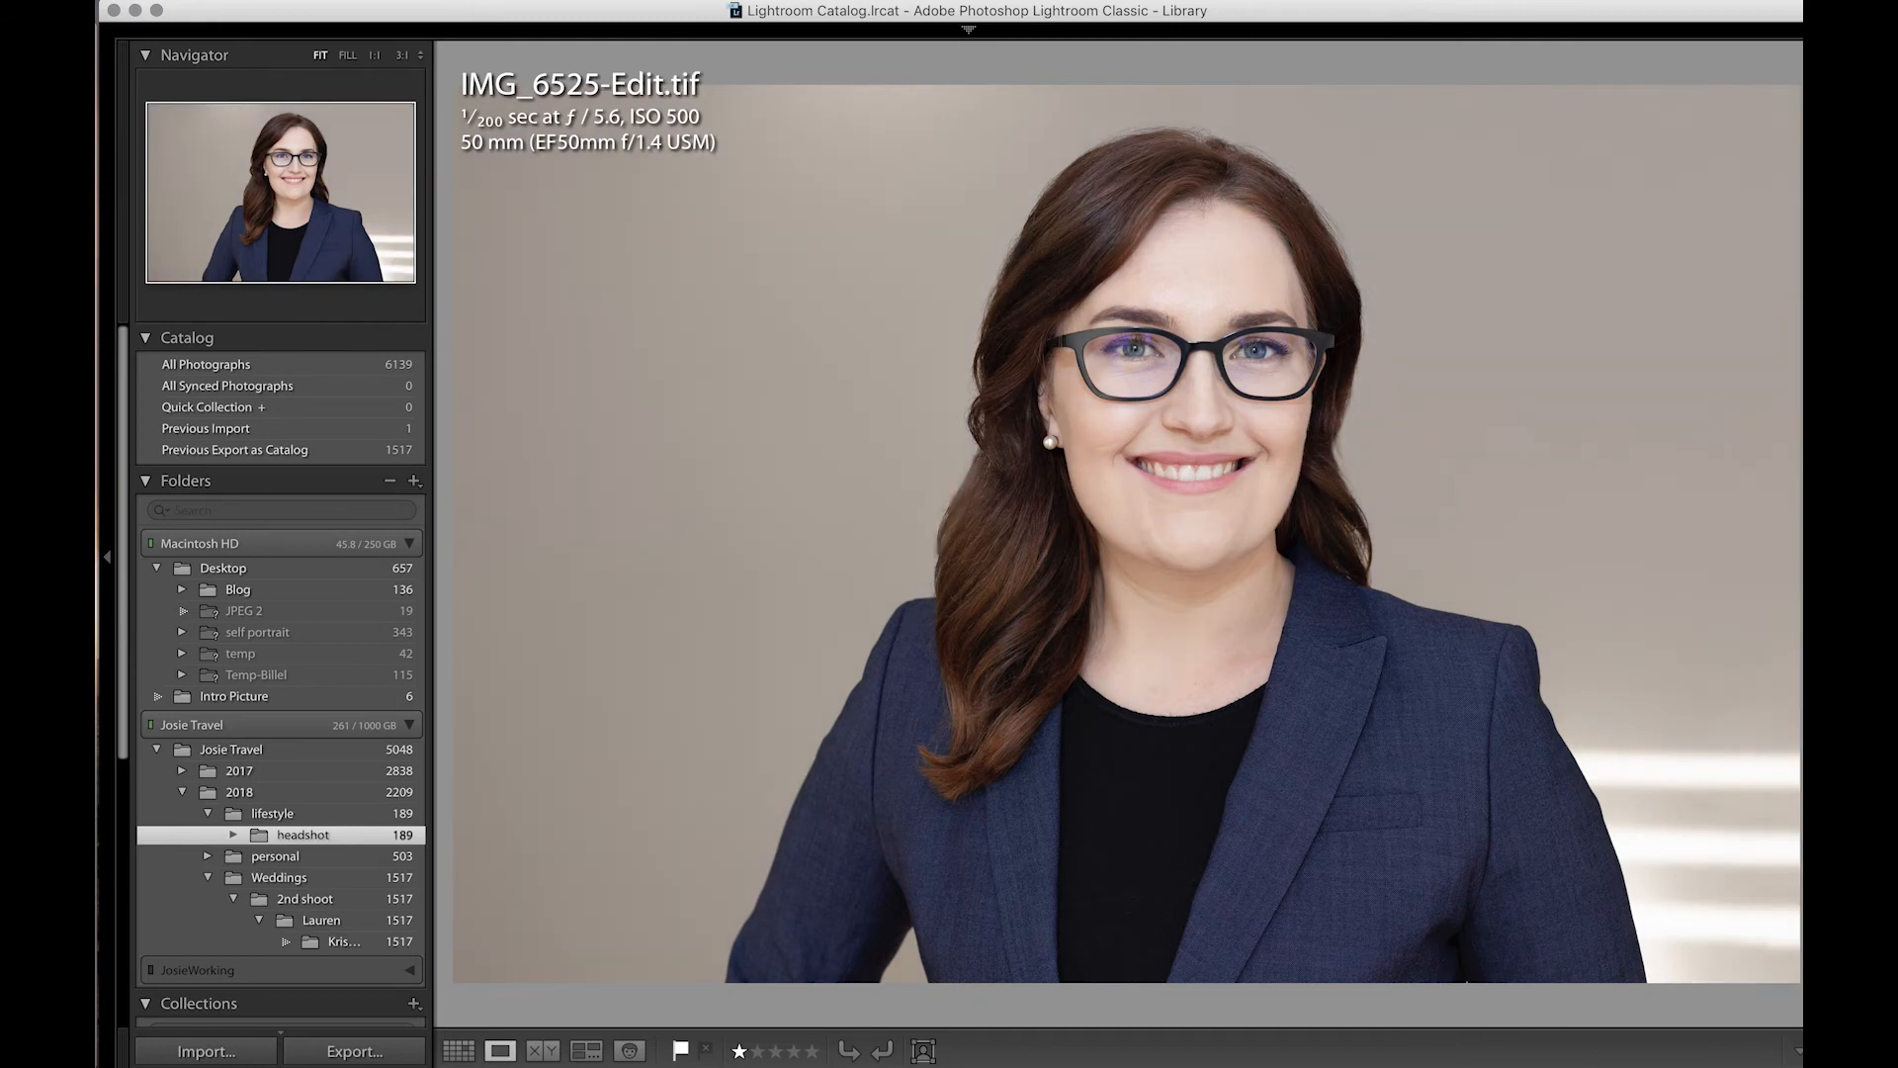
pyautogui.press('Left')
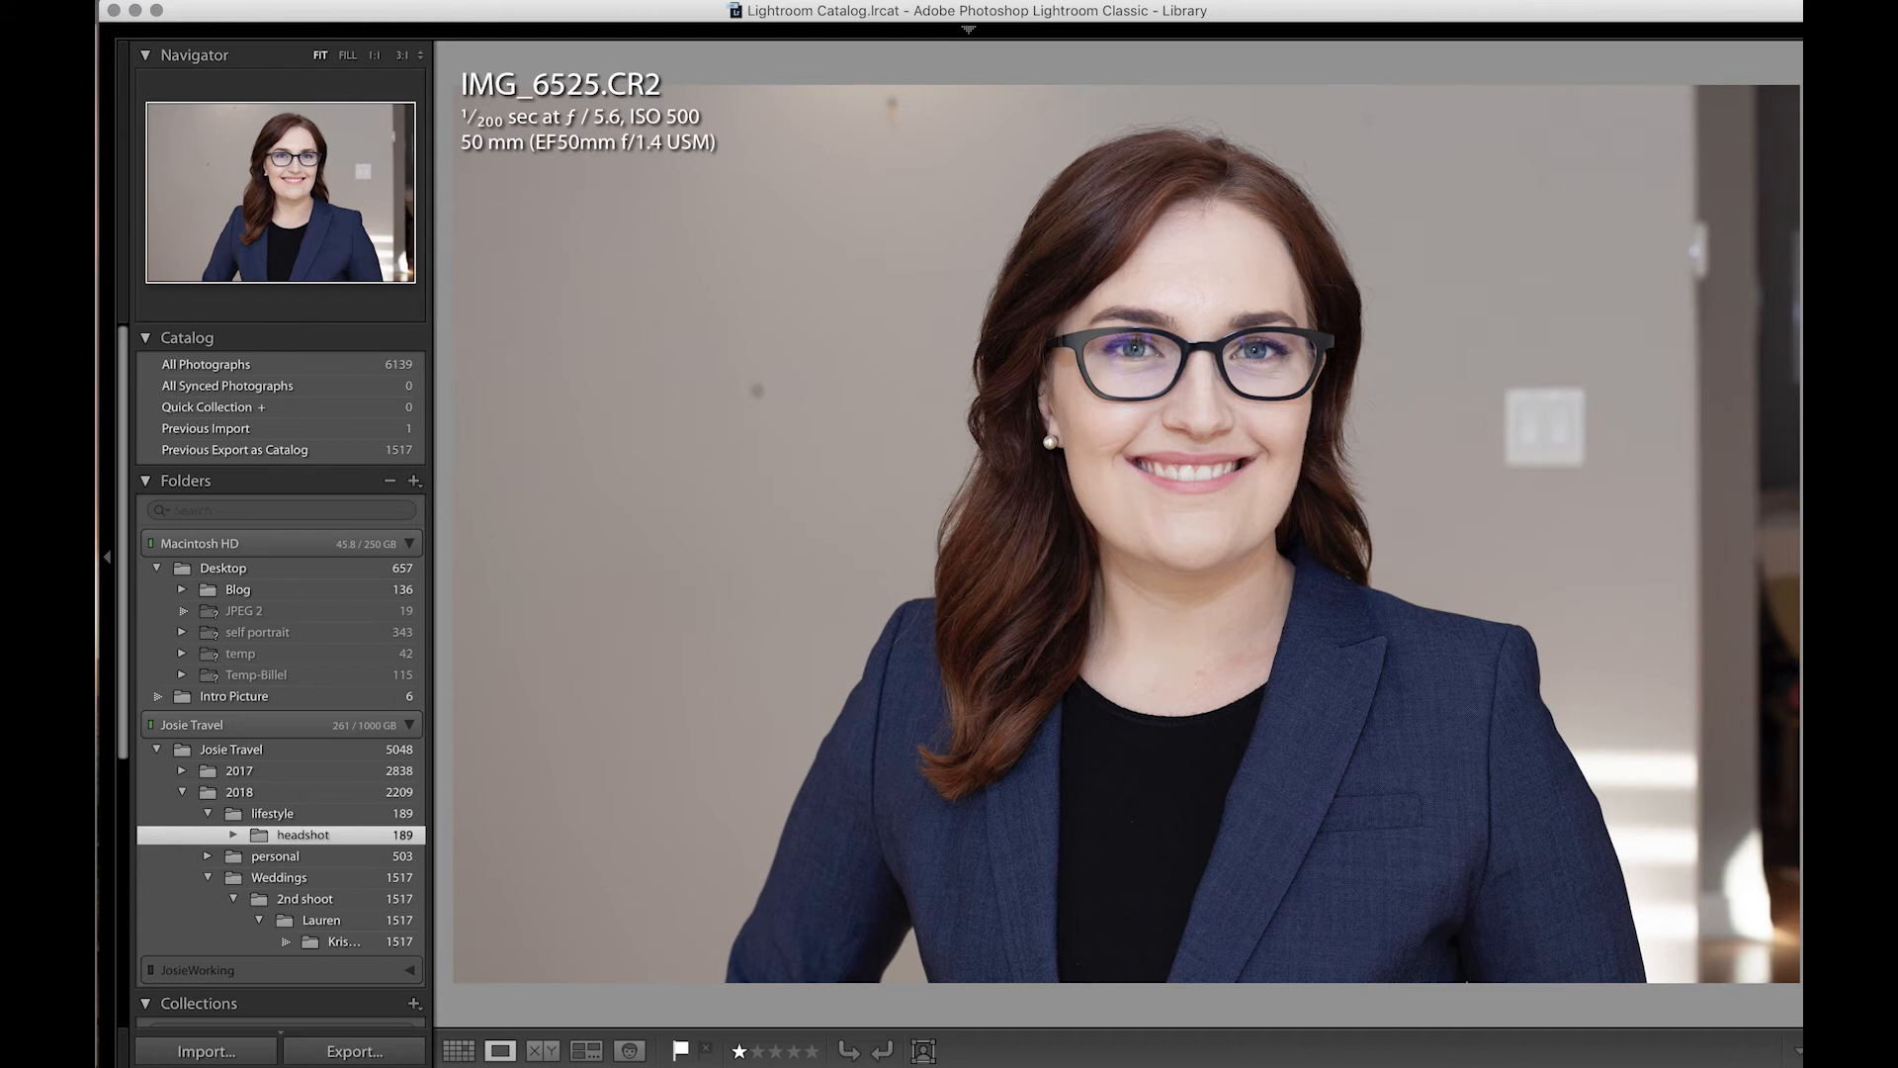
pyautogui.press('Right')
pyautogui.press('Left')
pyautogui.press('Right')
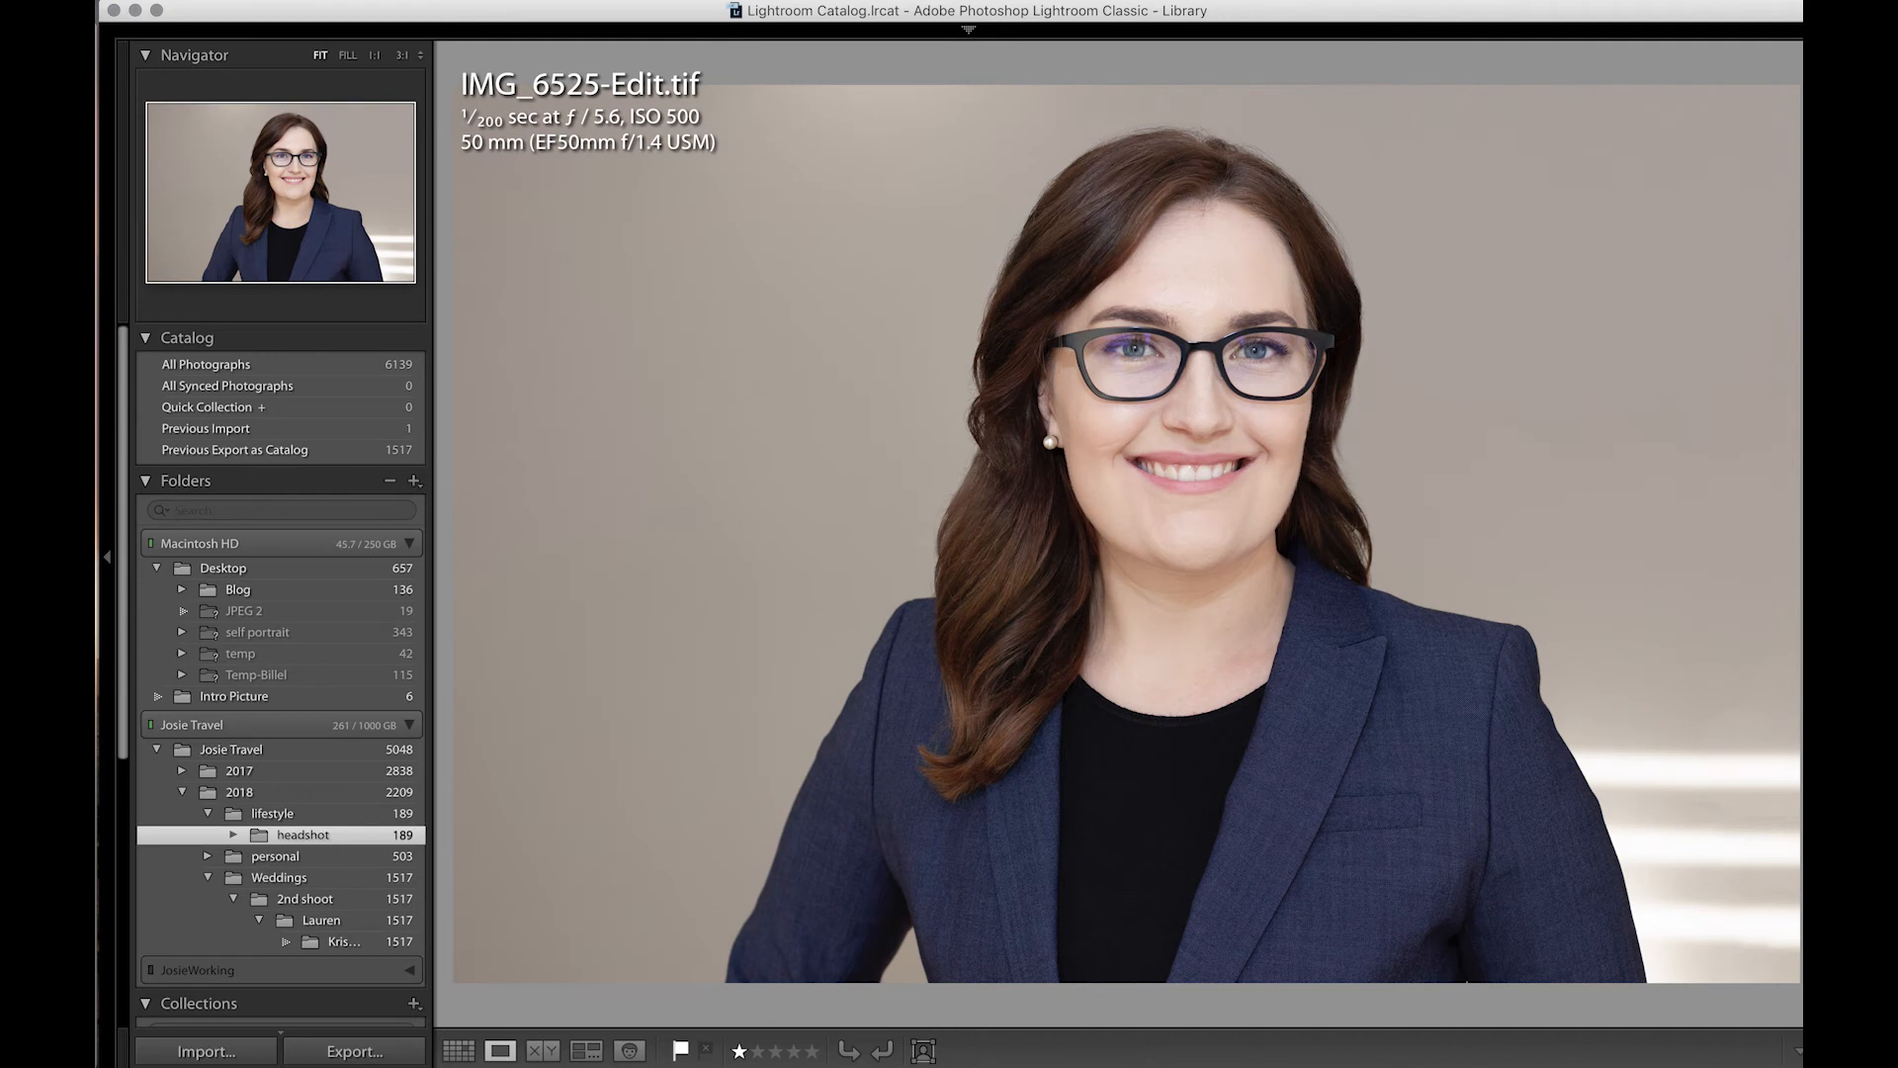
# Check the background cleanup and retouching in IMG_6525-Edit.tif against the original IMG_6525.CR2, switching back and forth.
pyautogui.press('Left')
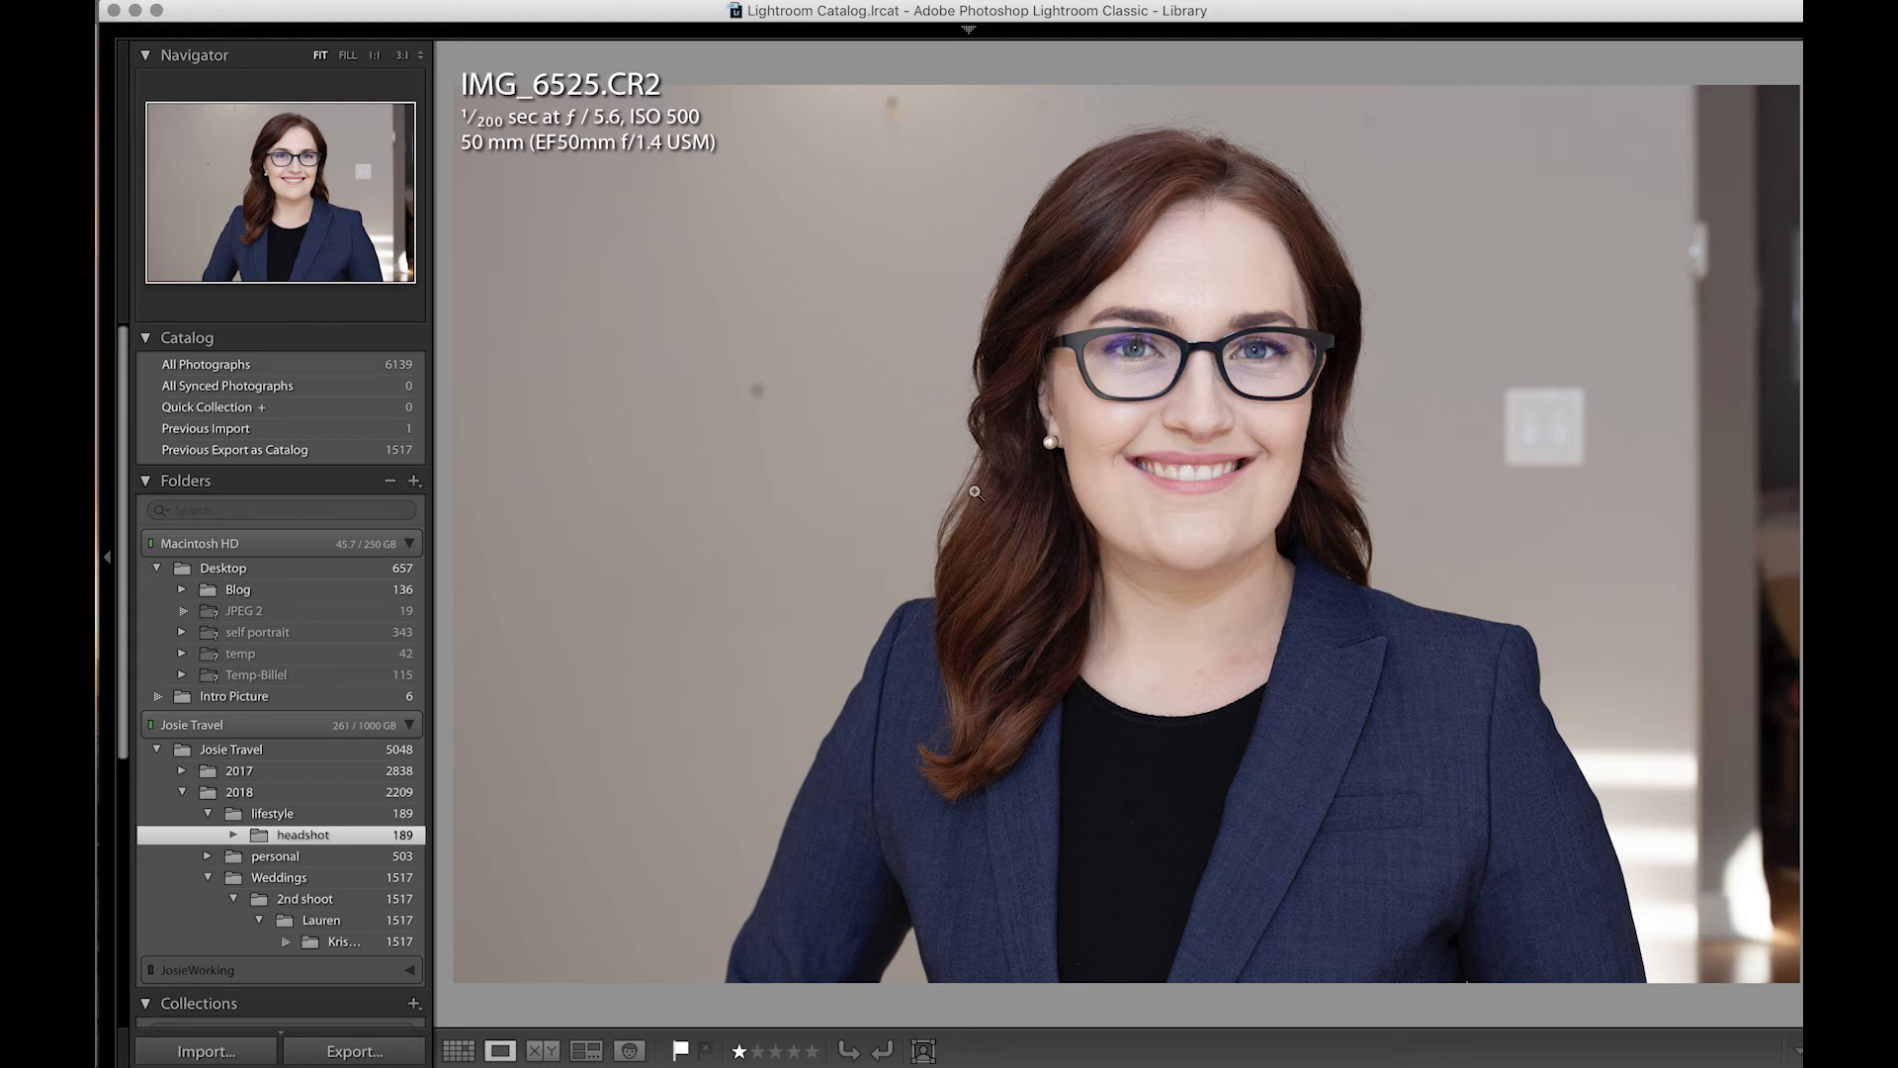
pyautogui.press('Right')
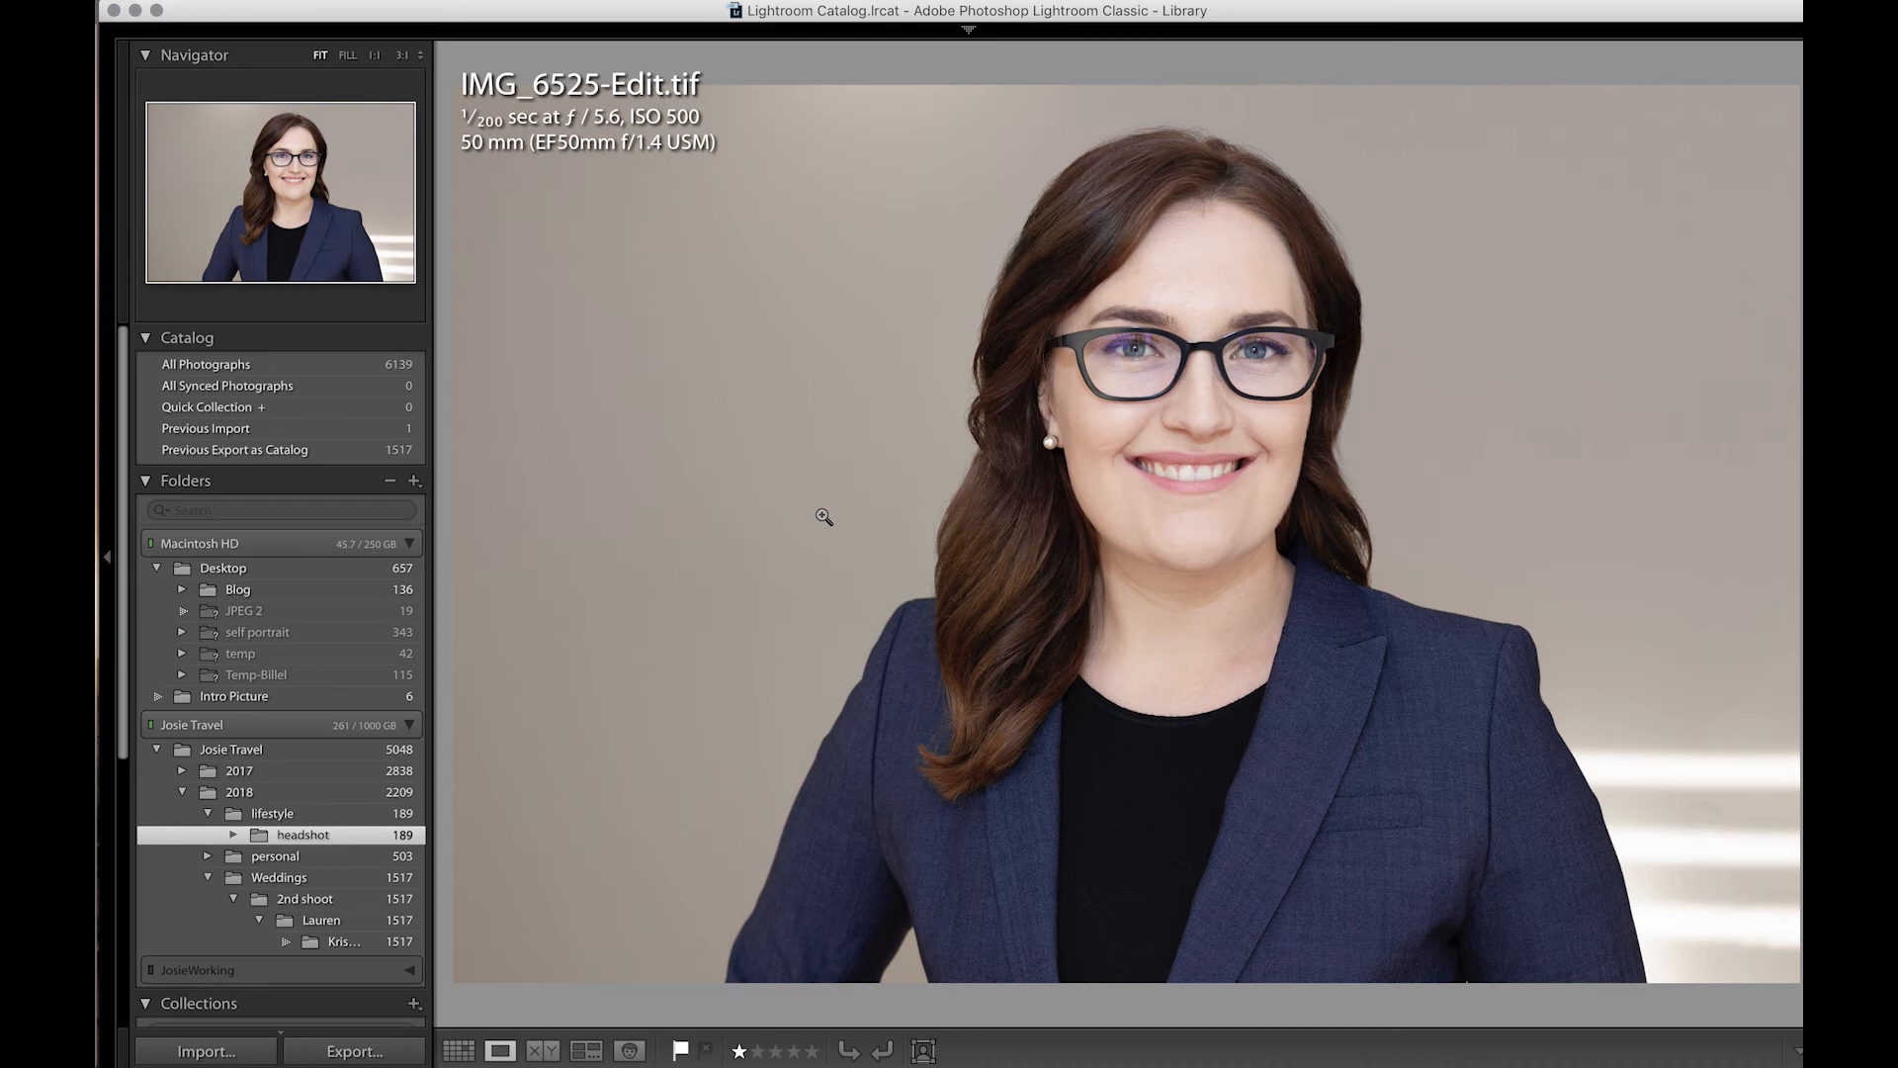
pyautogui.press('Left')
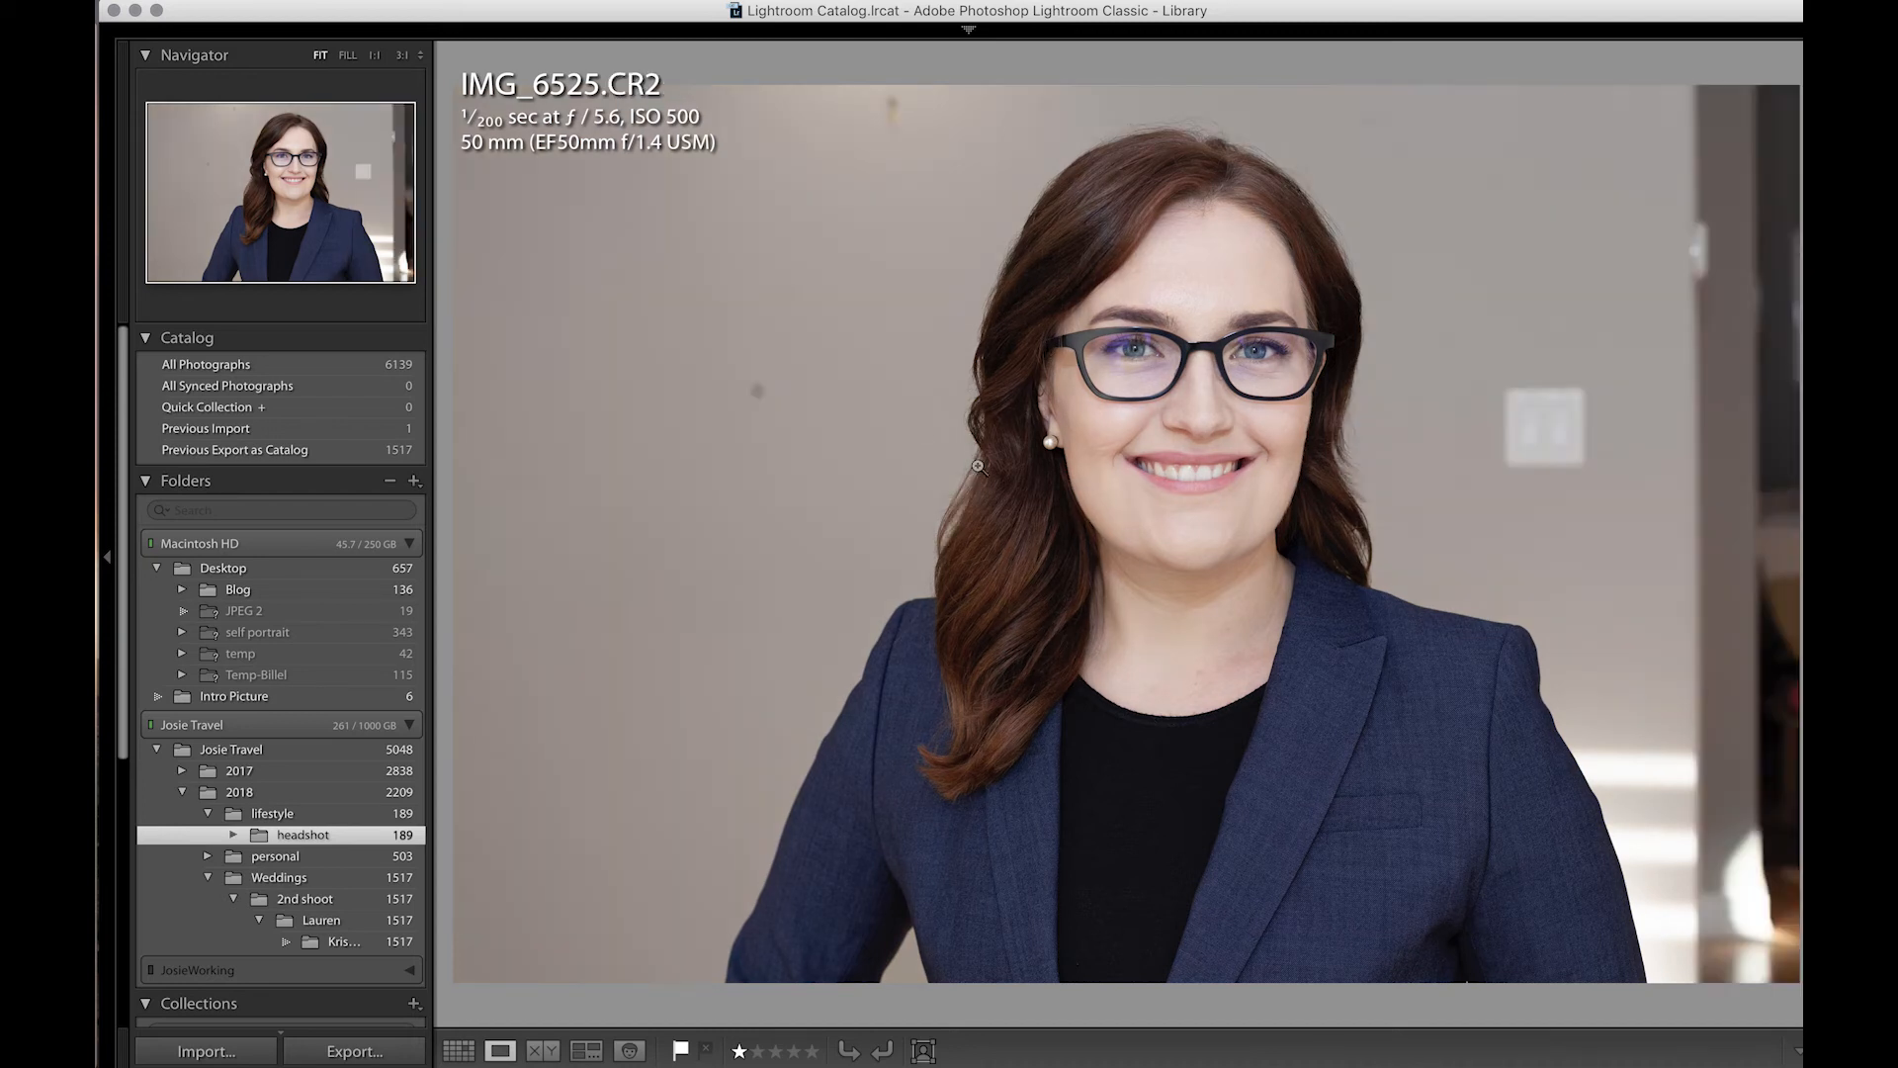
pyautogui.press('Right')
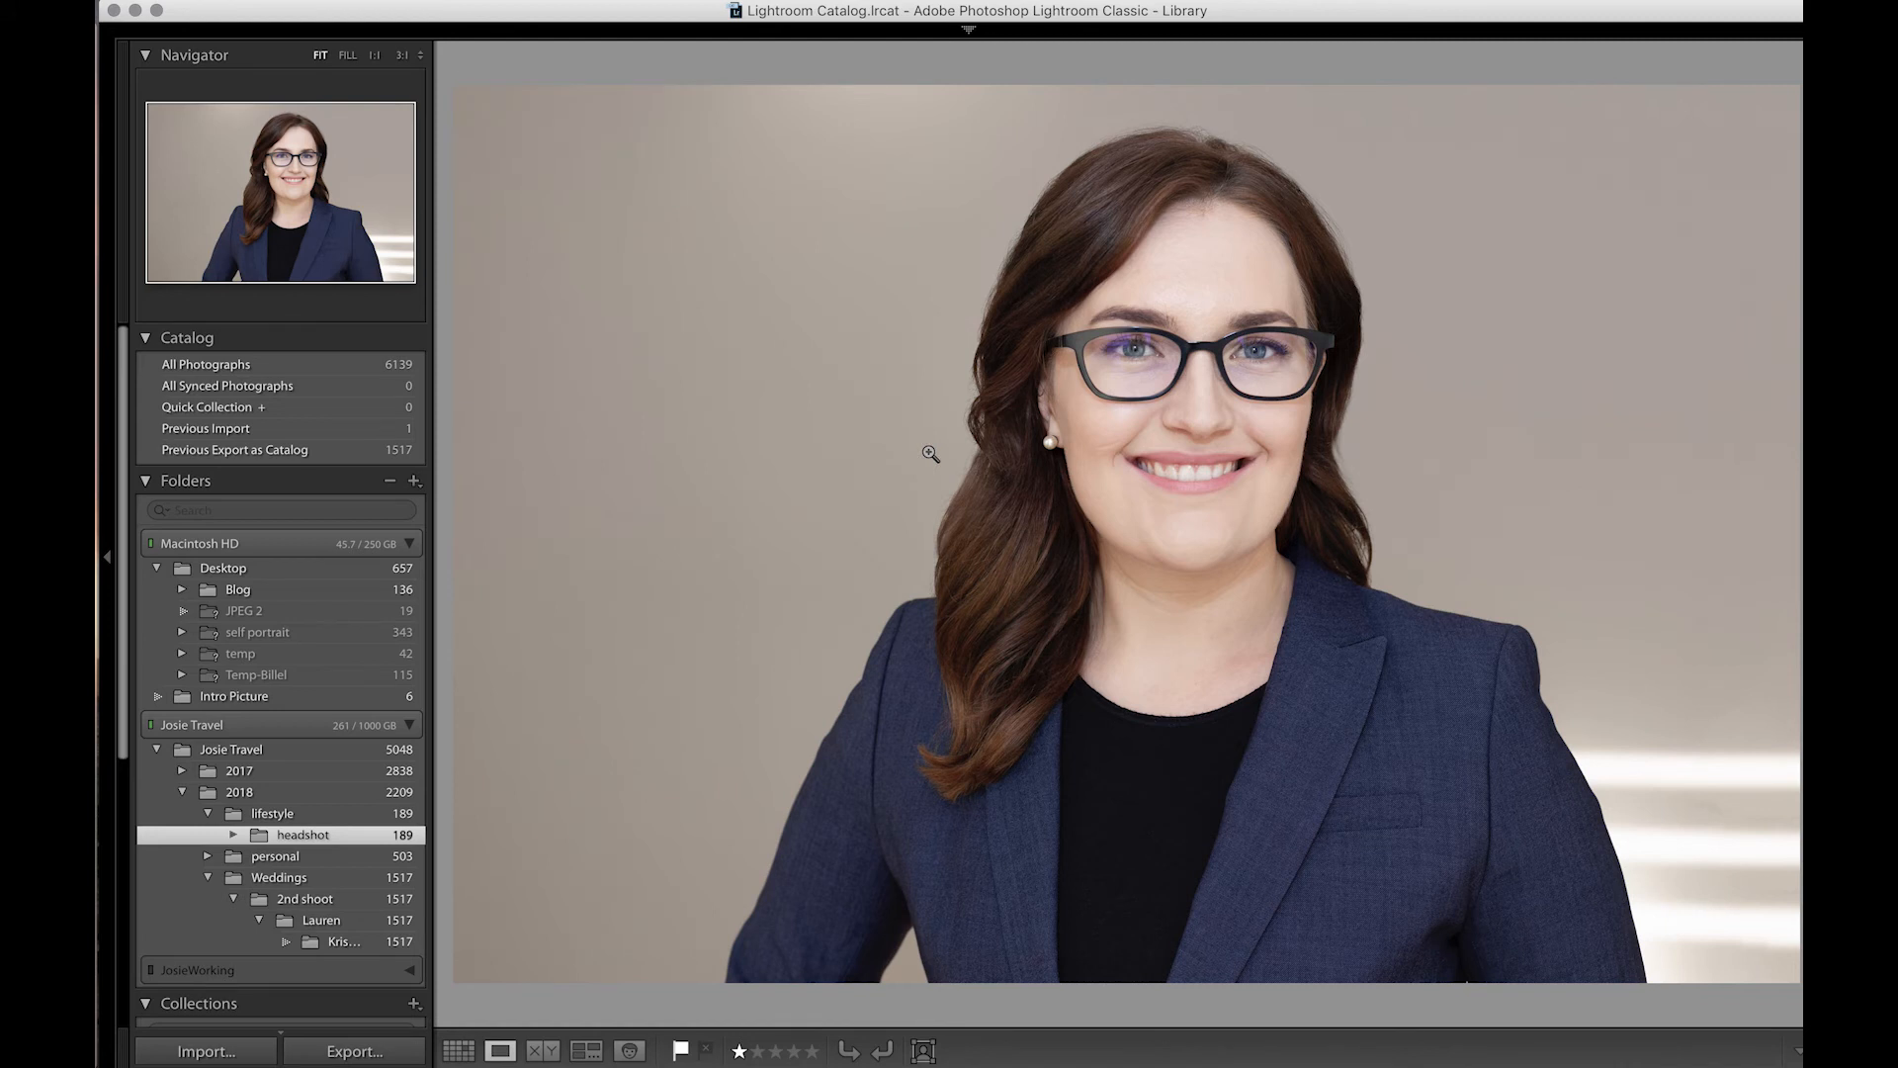
pyautogui.press('Right')
pyautogui.press('Left')
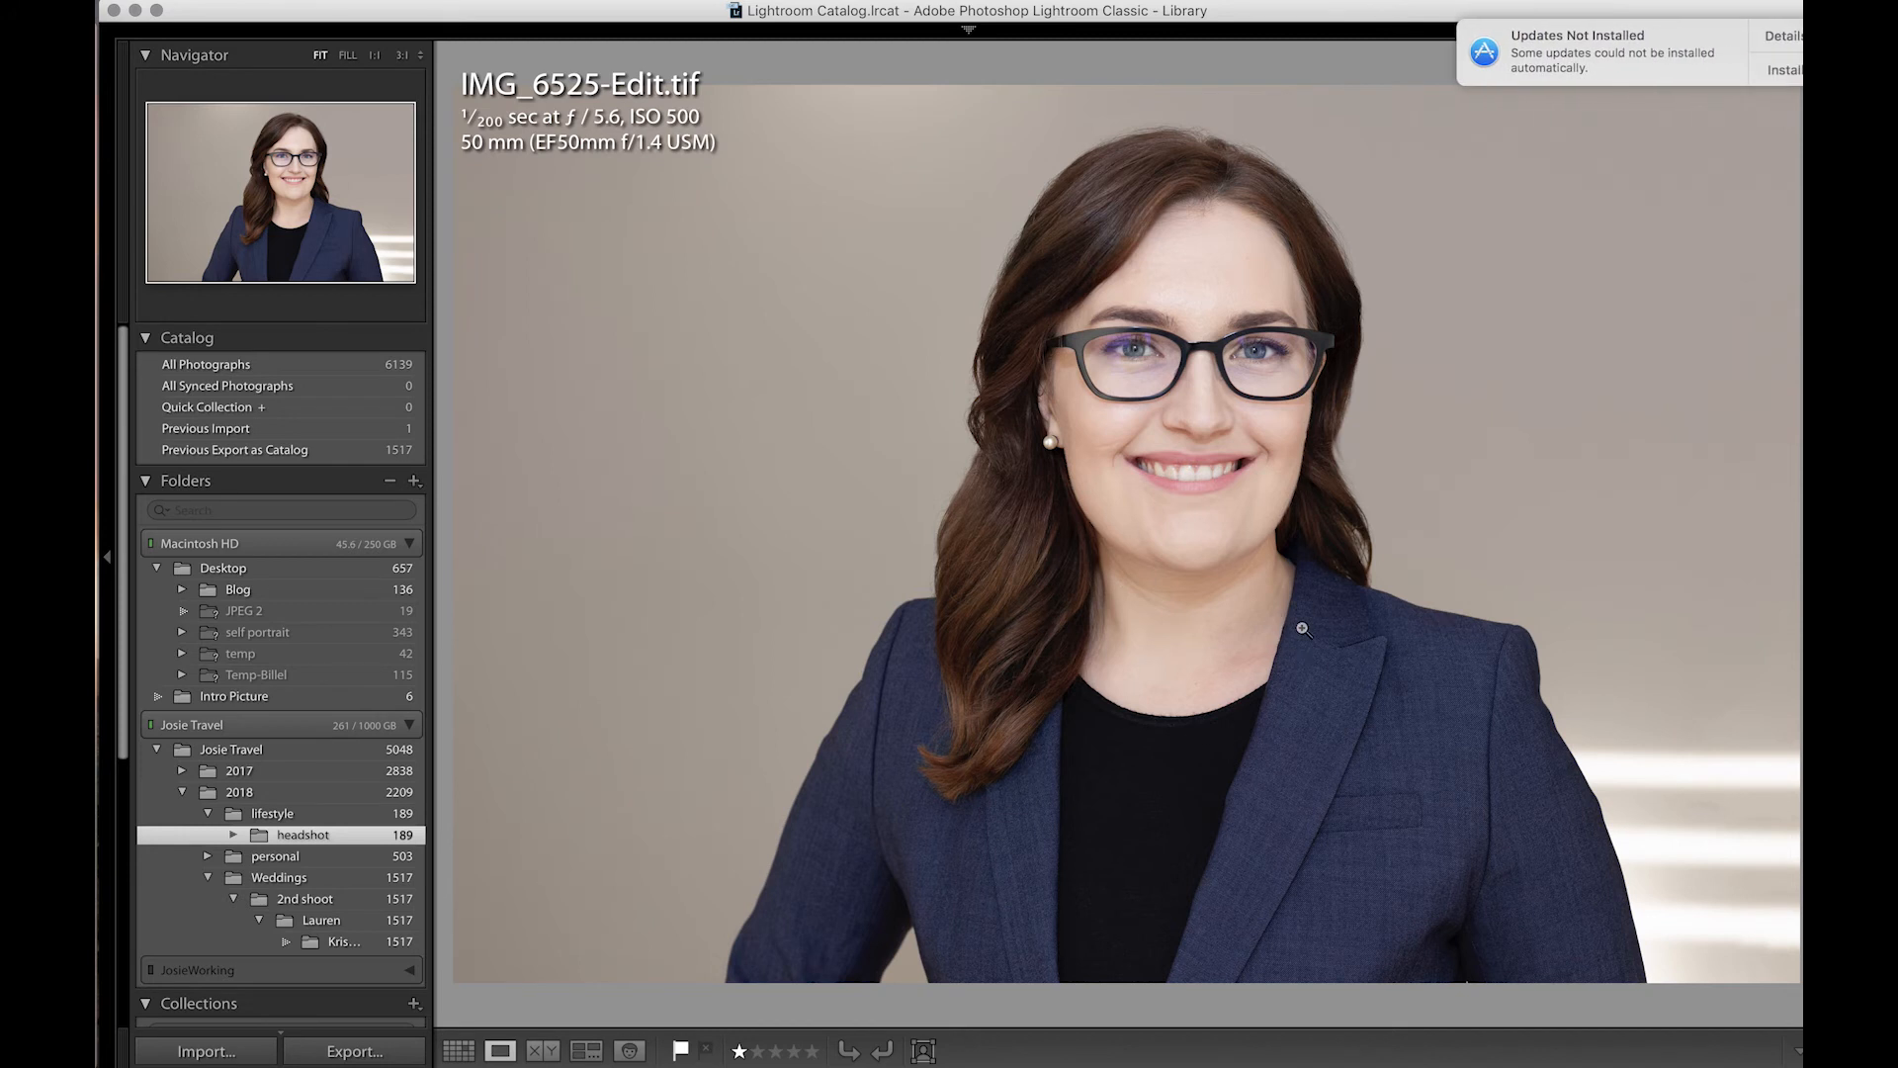
pyautogui.press('Right')
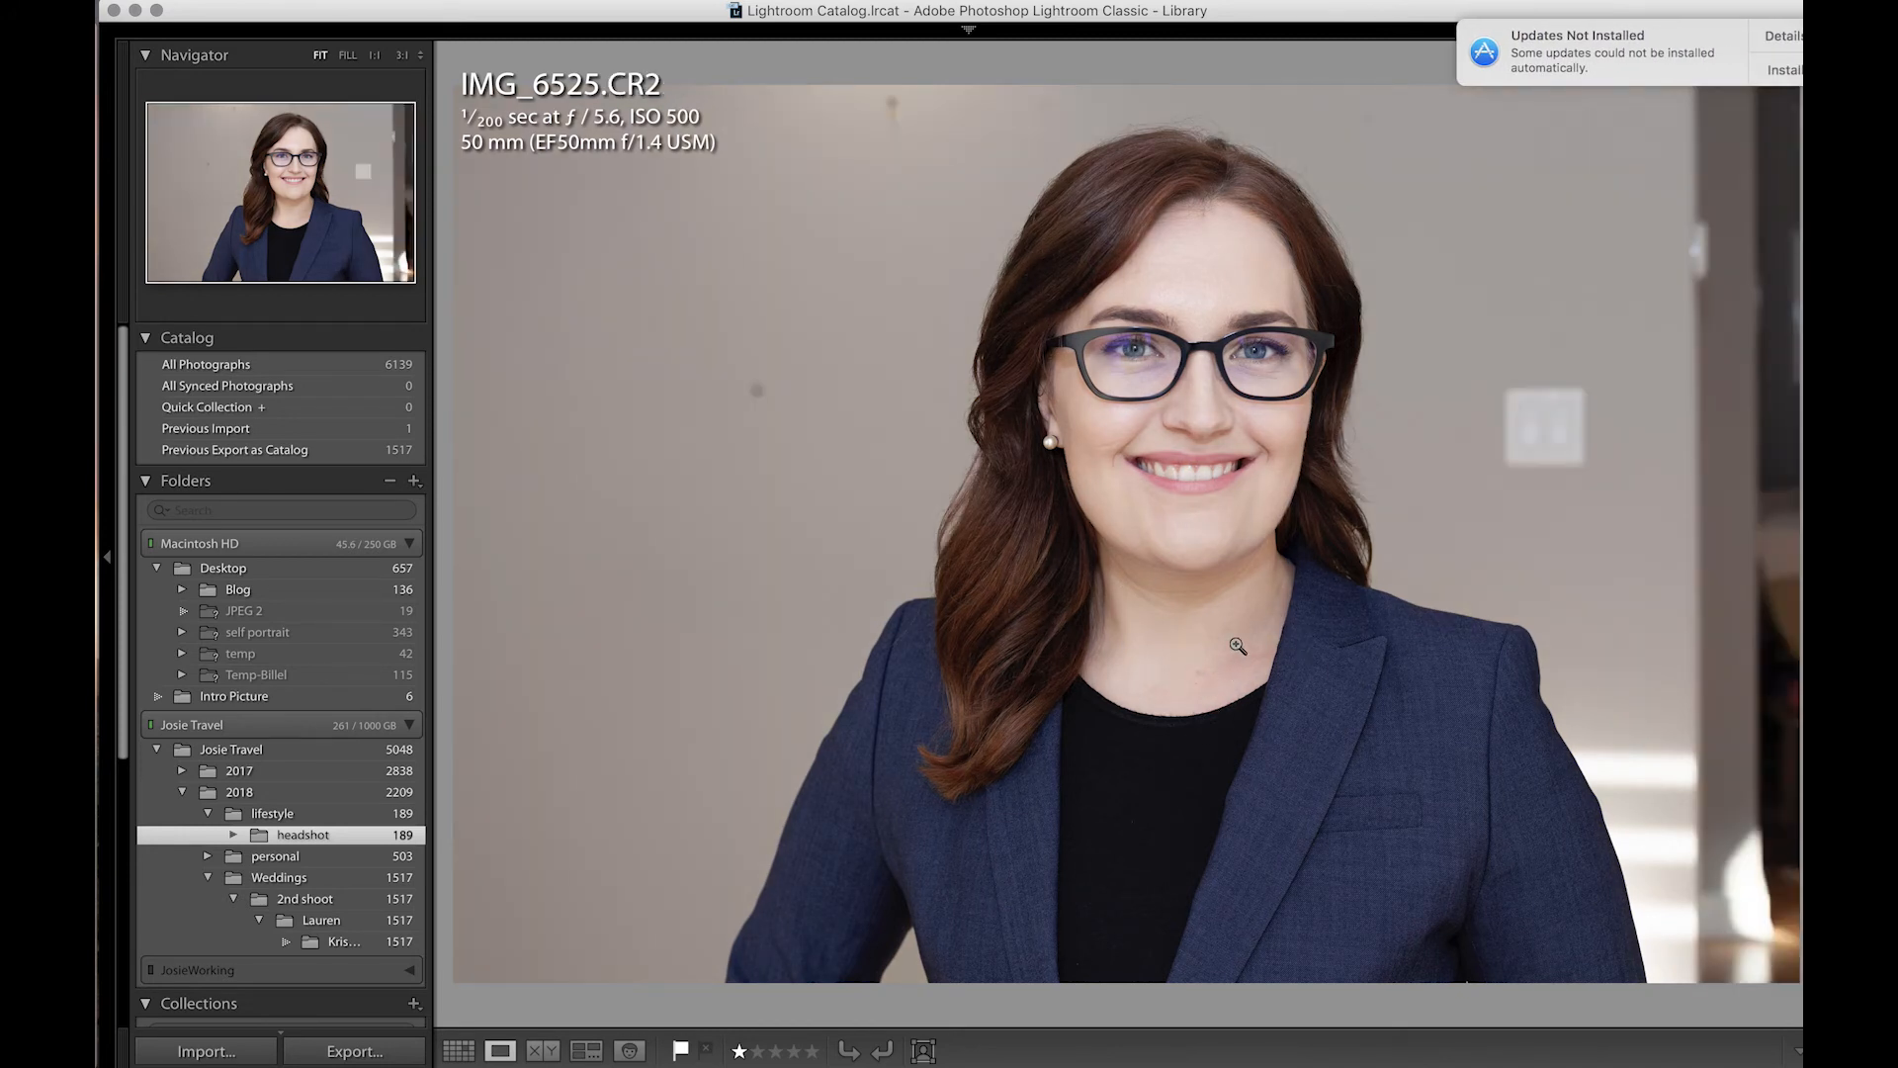
pyautogui.press('Left')
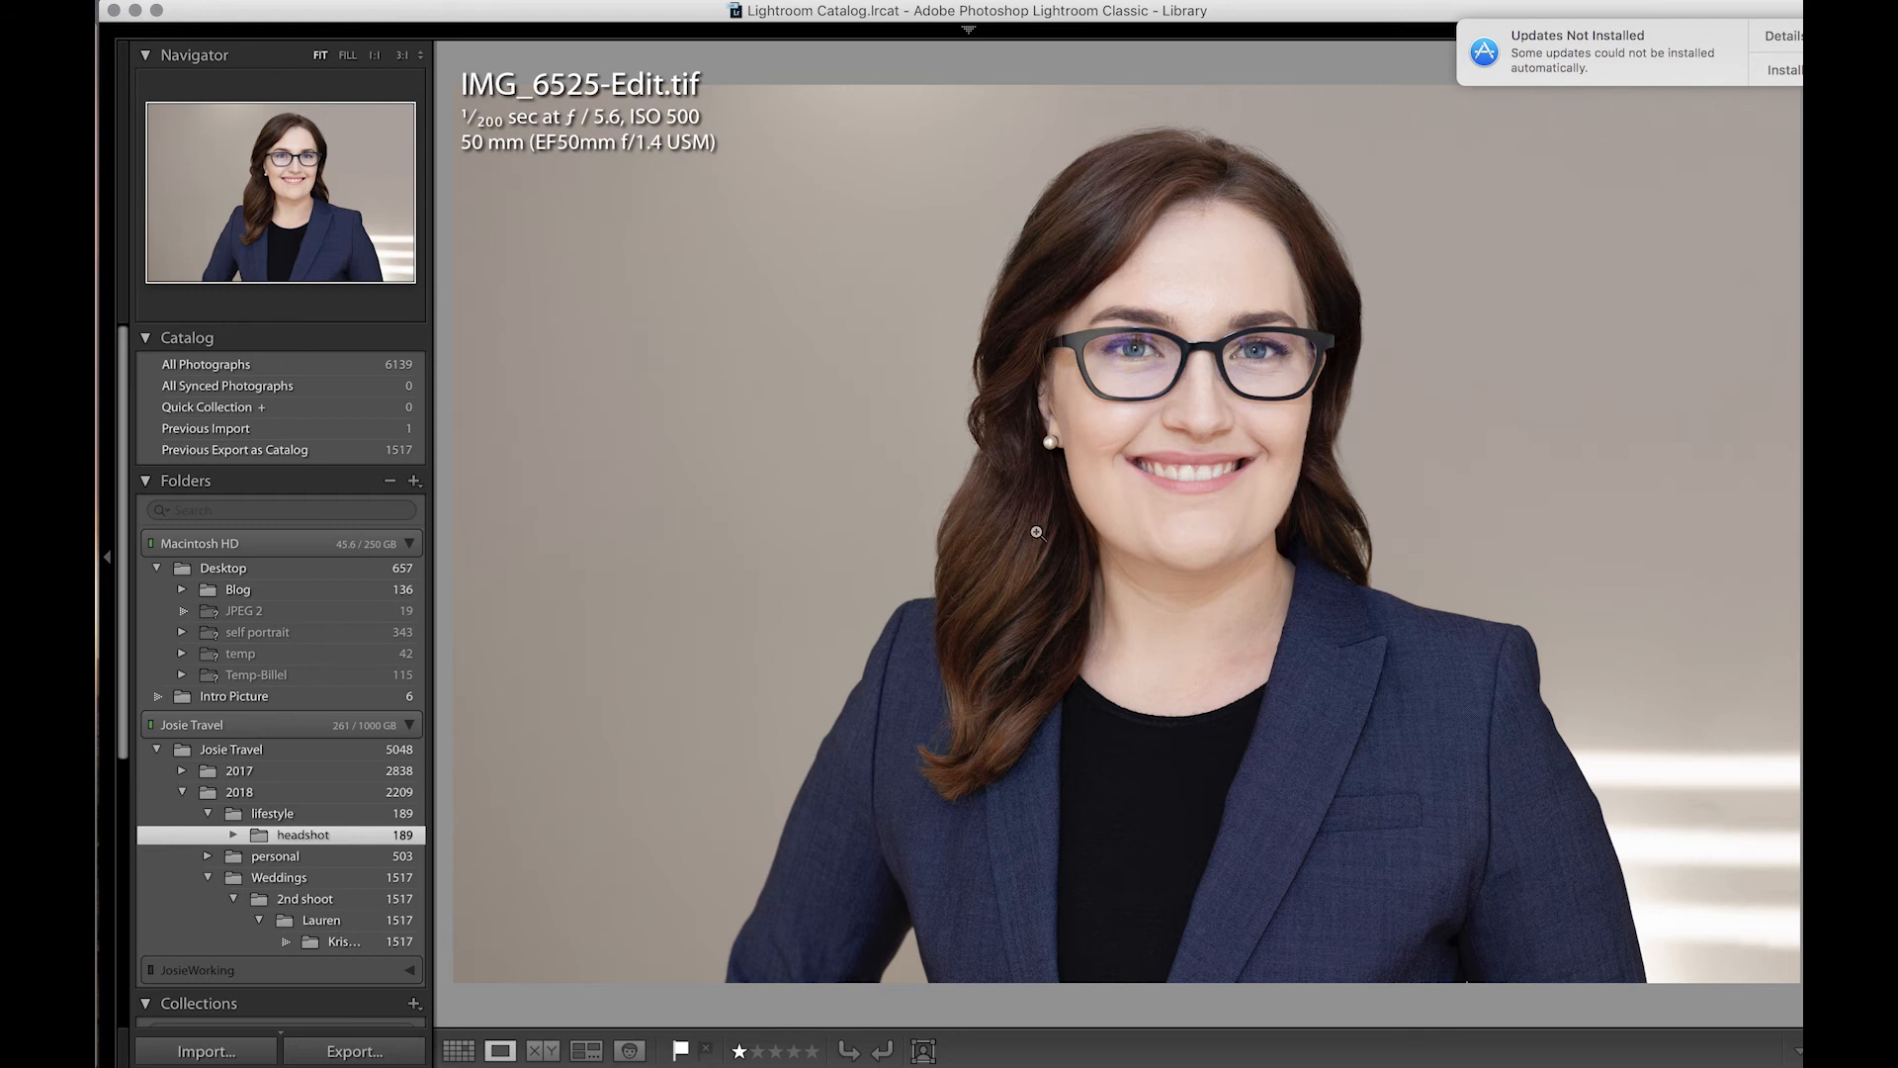
# Postpone the system update installation by an hour and close the power notification.
pyautogui.click(1780, 69)
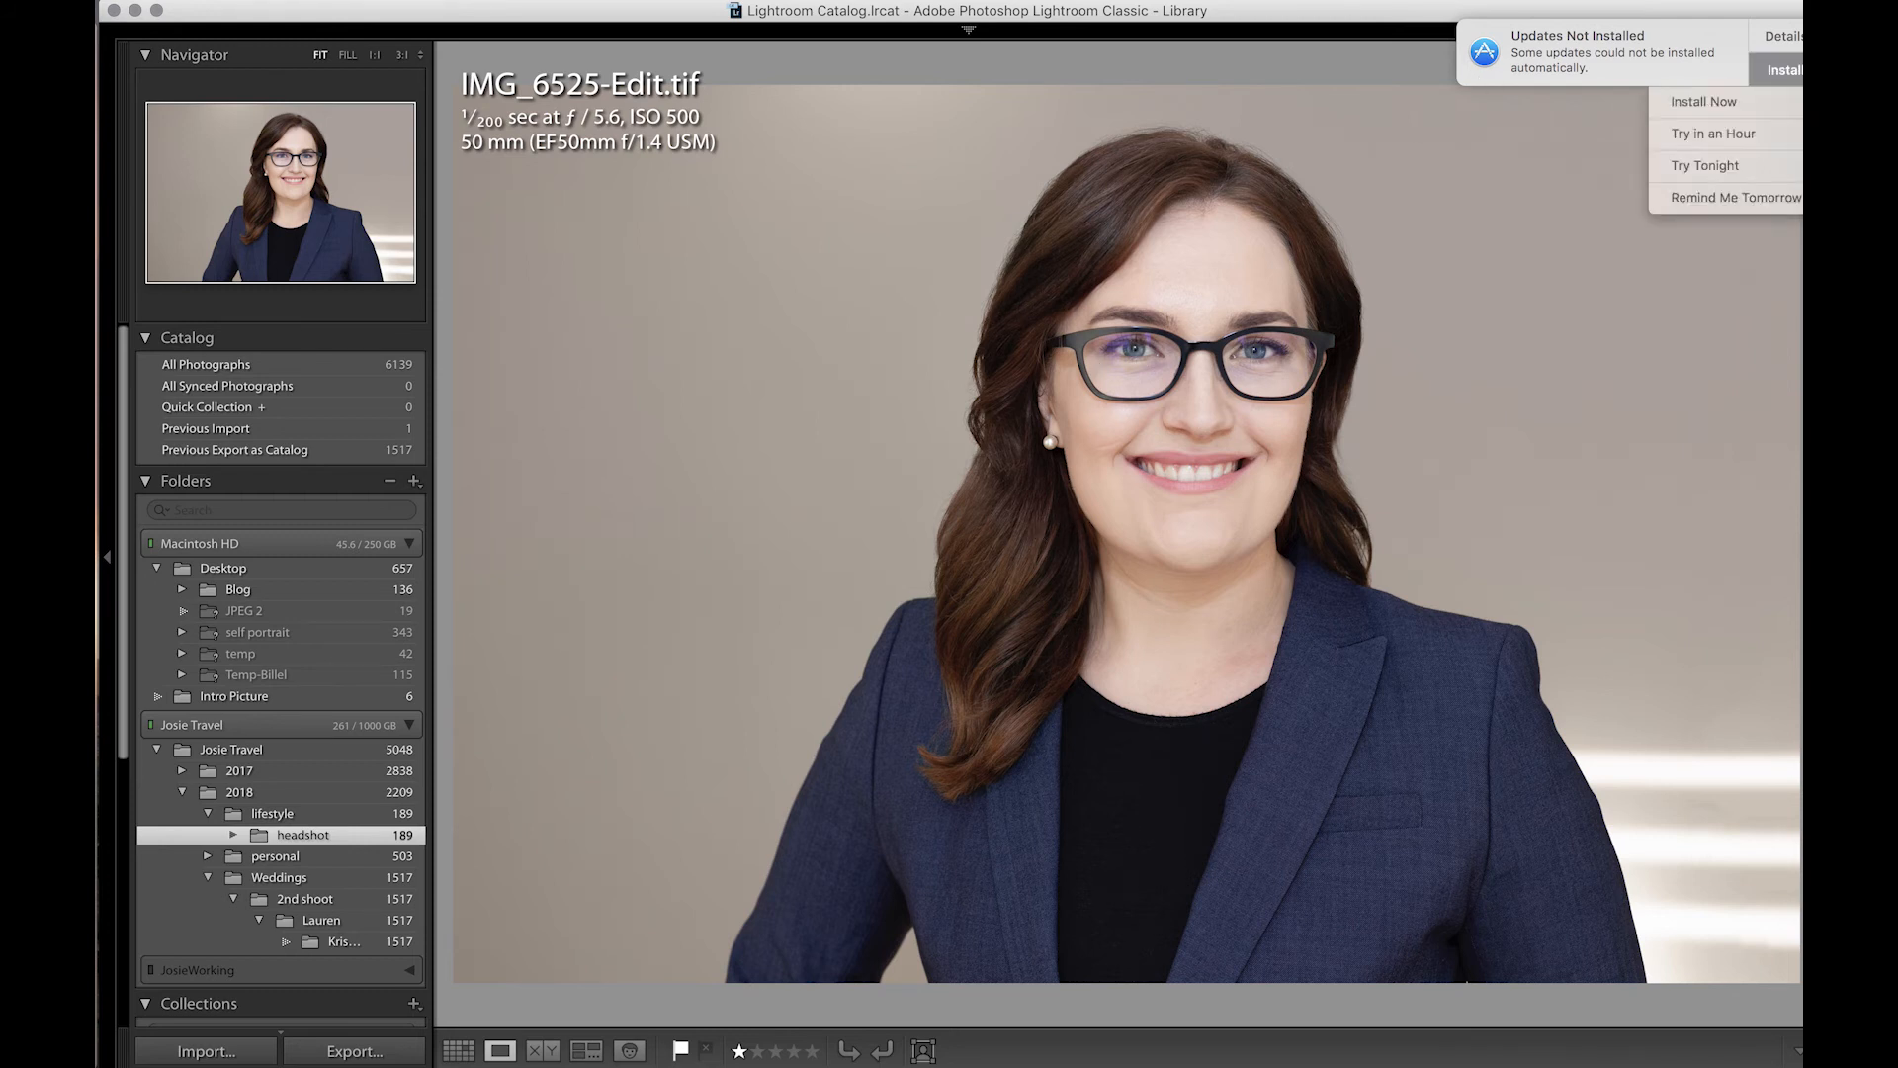
pyautogui.click(1713, 133)
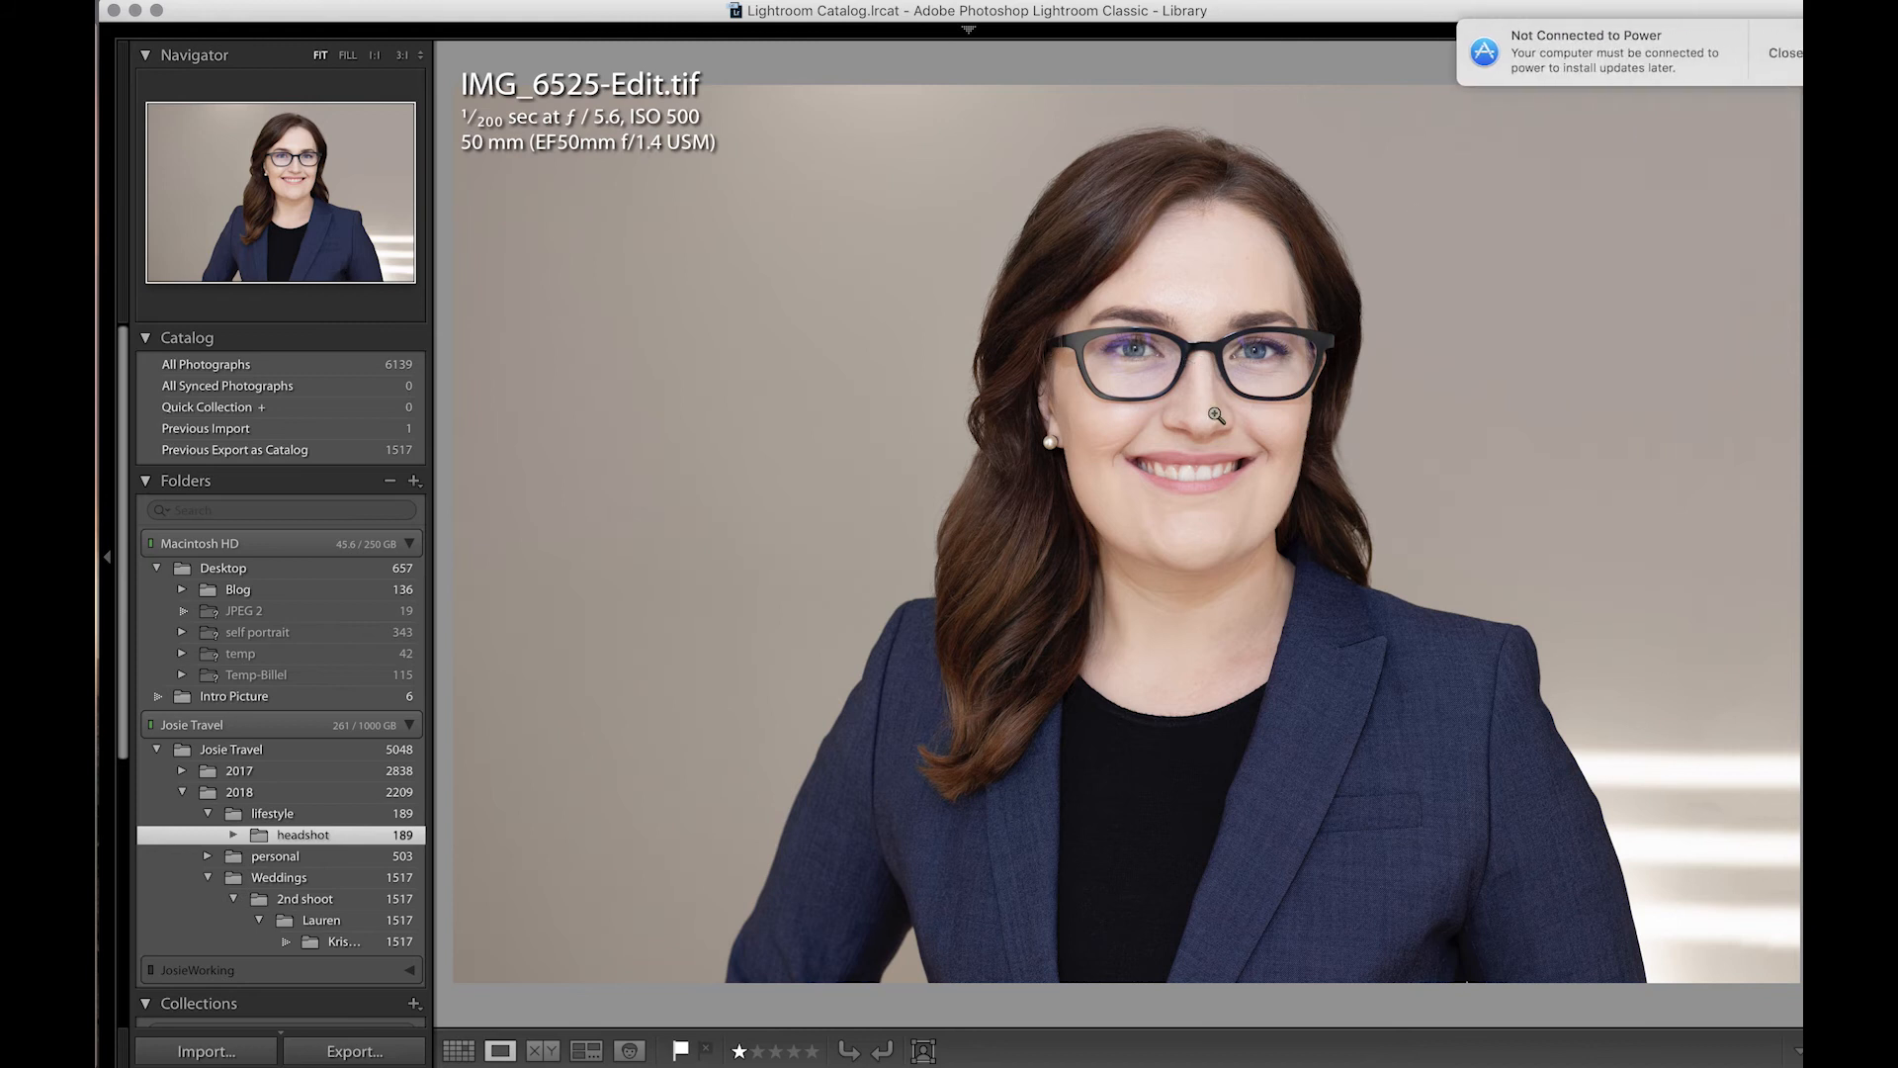
pyautogui.click(1783, 57)
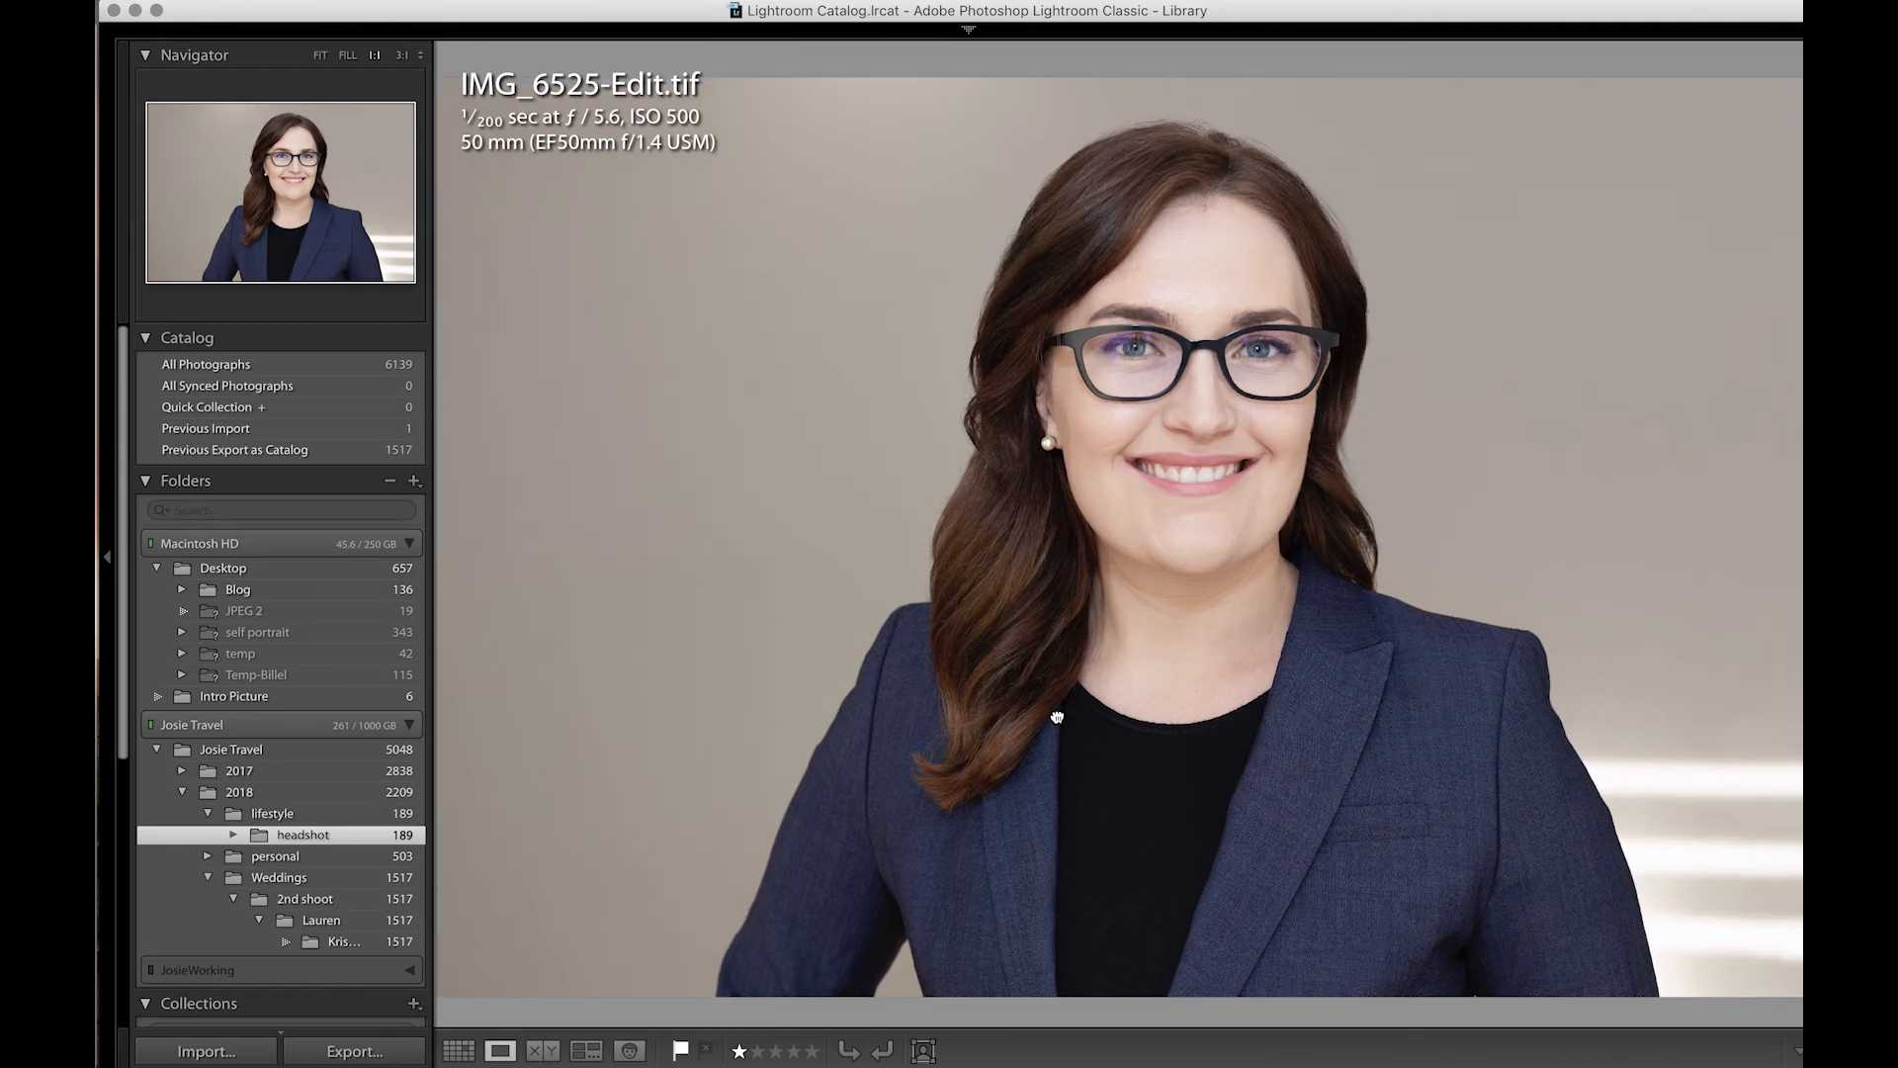
# Return to the photo grid, open the one-star photo IMG_6619.CR2, and inspect the face at 1:1 before fitting the whole photo again.
pyautogui.press('g')
pyautogui.scroll(-10, 1048, 559)
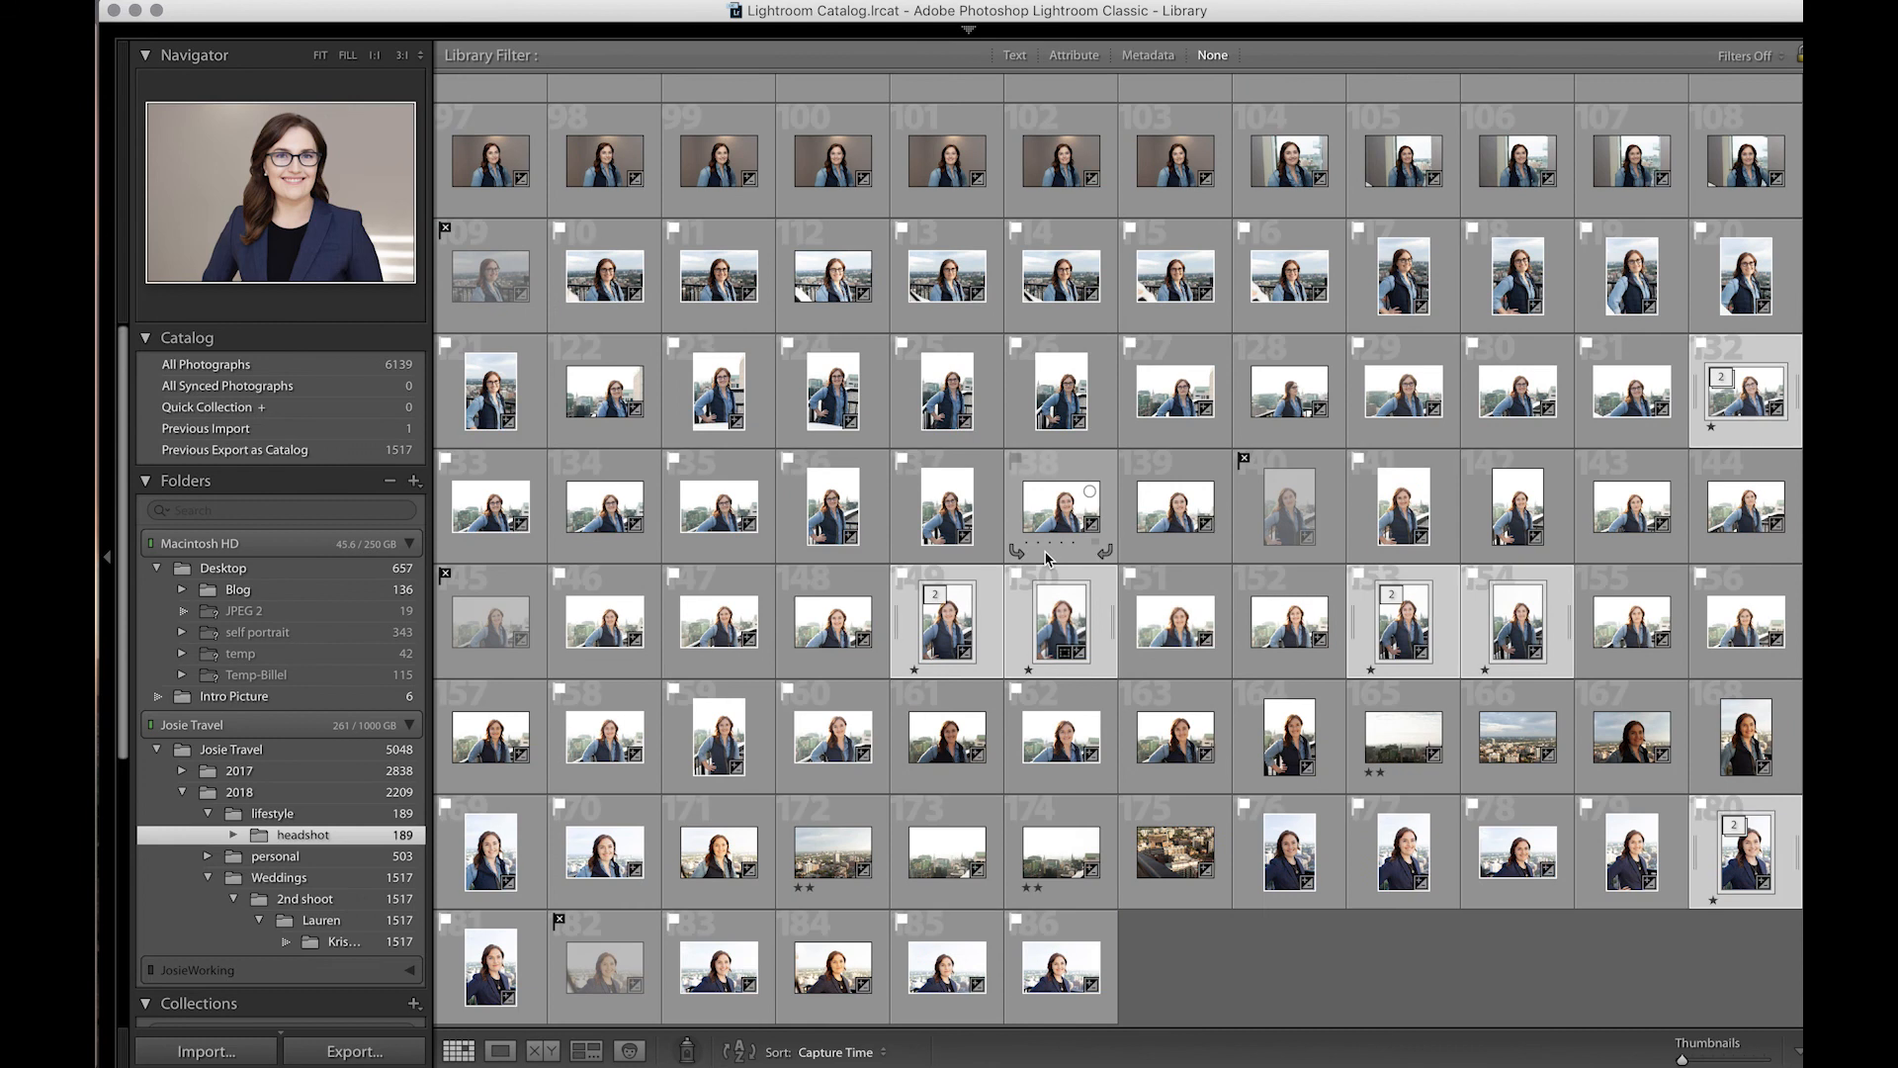
pyautogui.doubleClick(1518, 636)
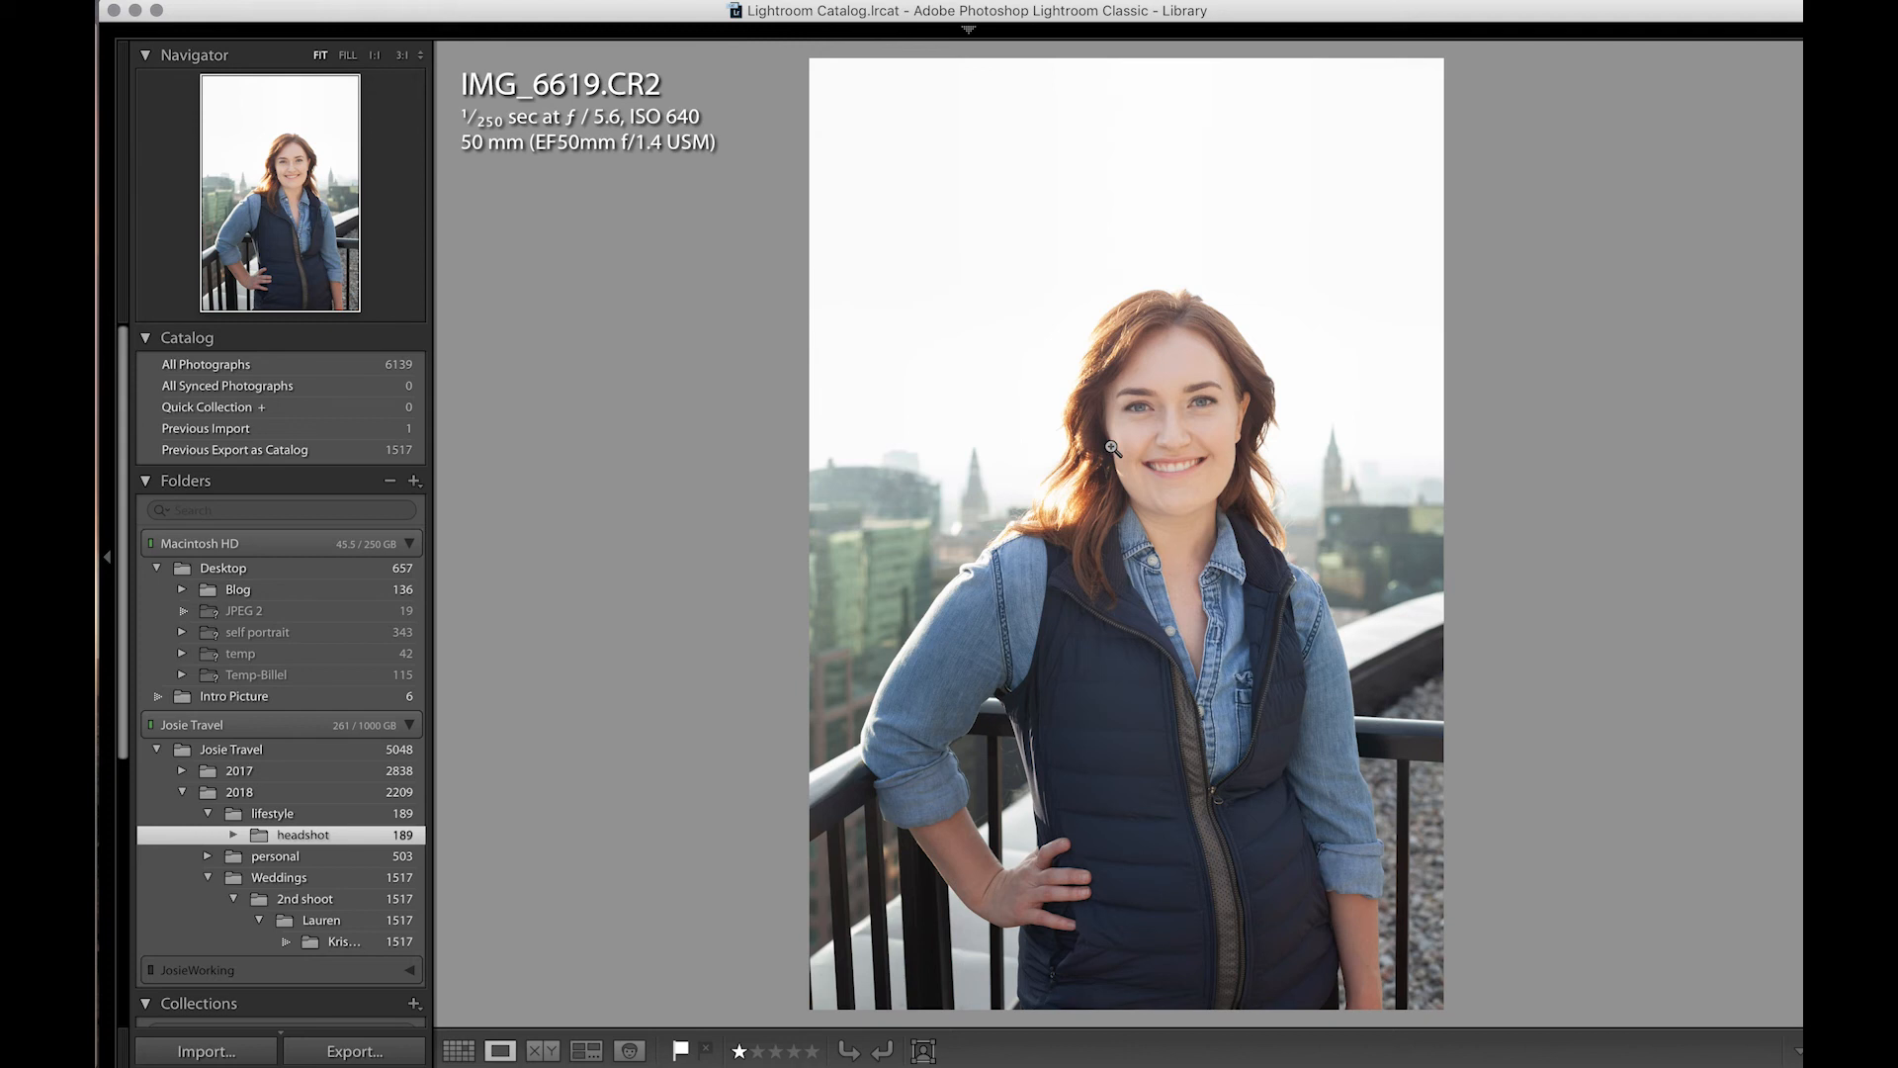
pyautogui.click(1120, 319)
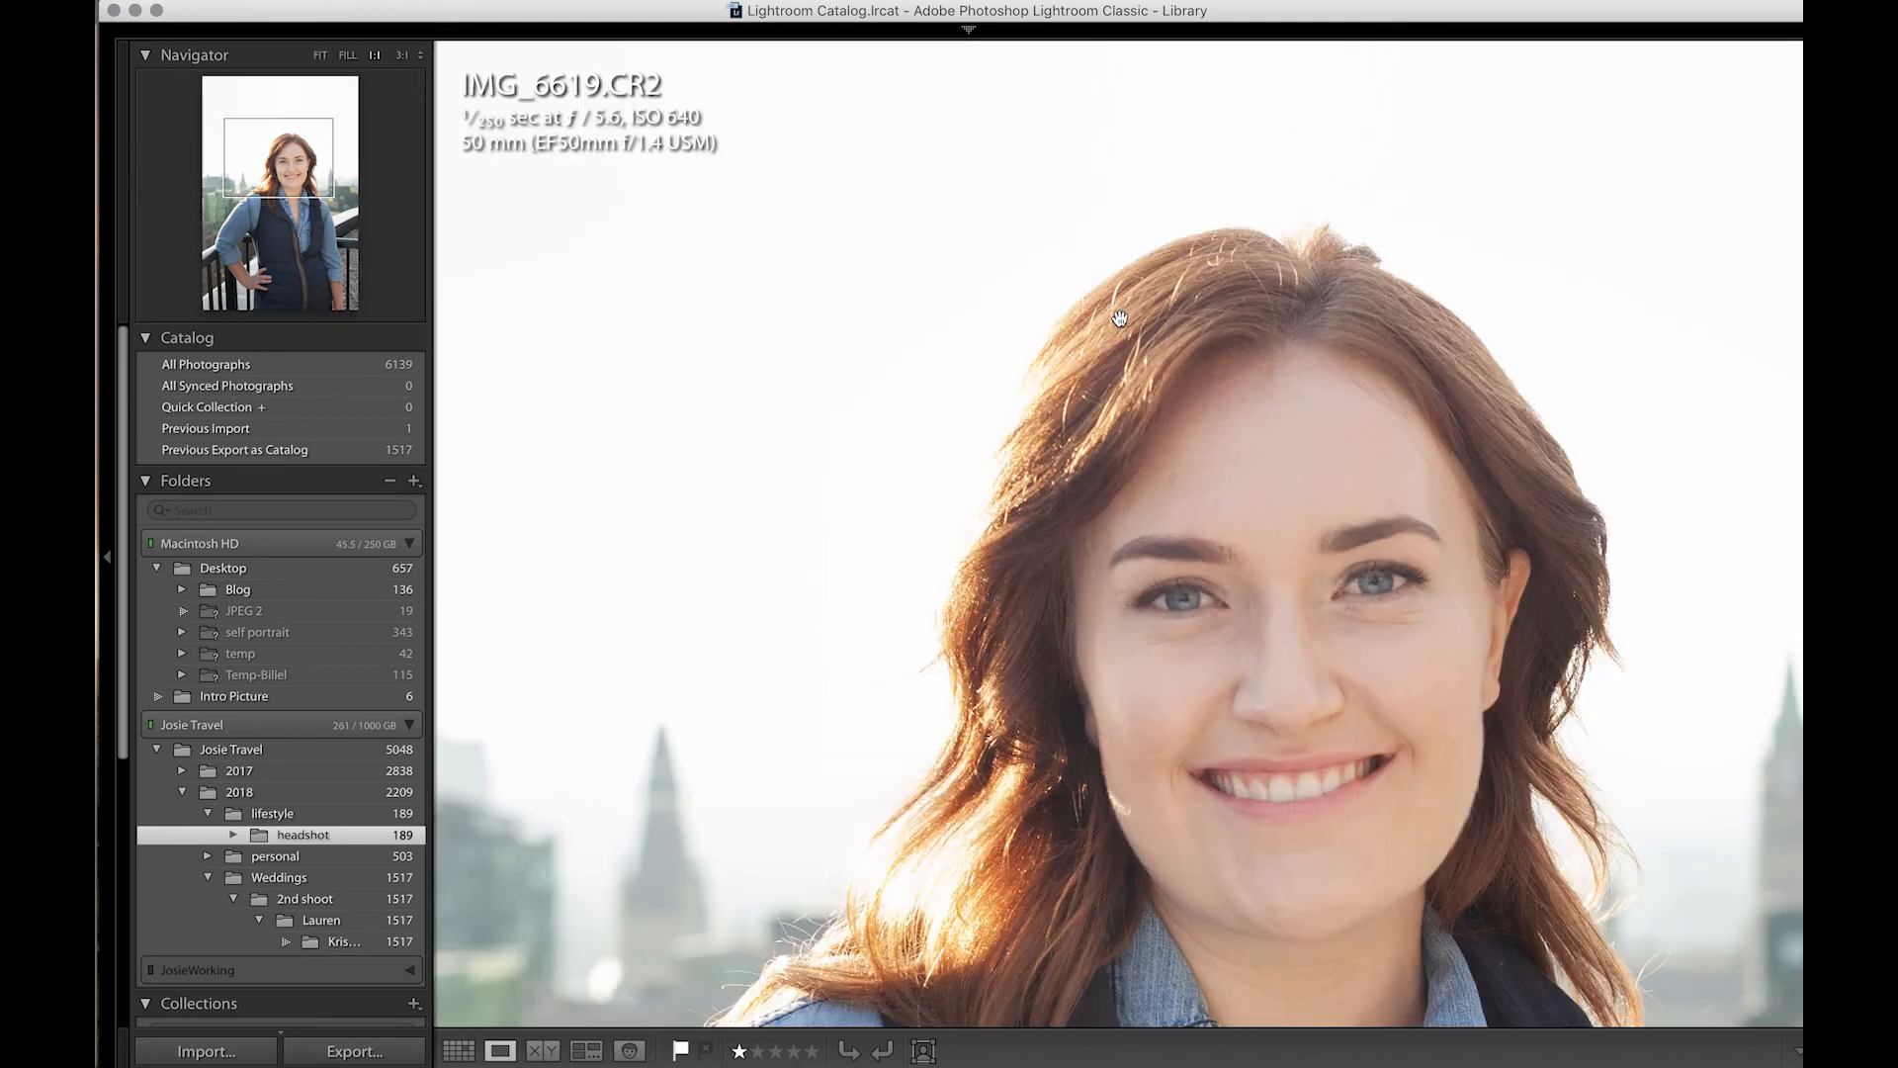
pyautogui.click(1114, 349)
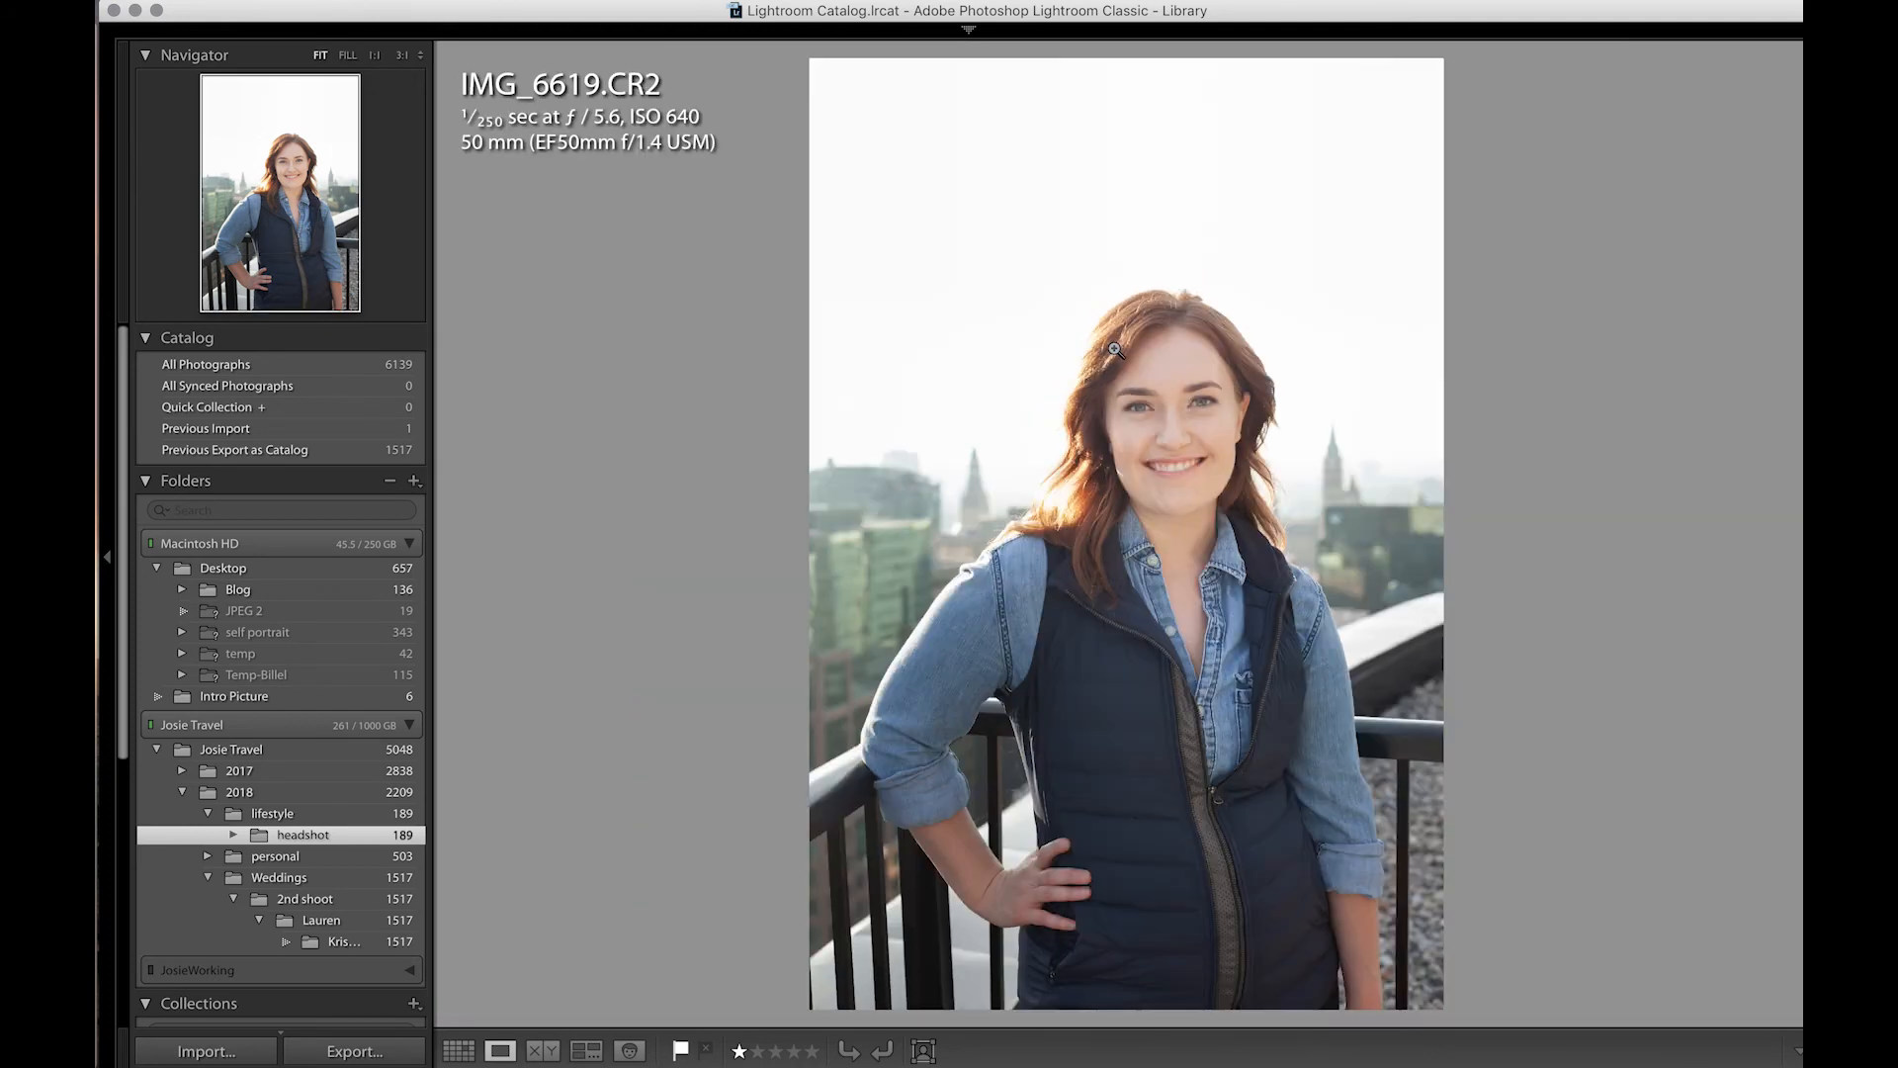
# Compare IMG_6619.CR2 with its retouched version IMG_6619-Edit.tif, including a close-up of the original's face and hair.
pyautogui.press('Right')
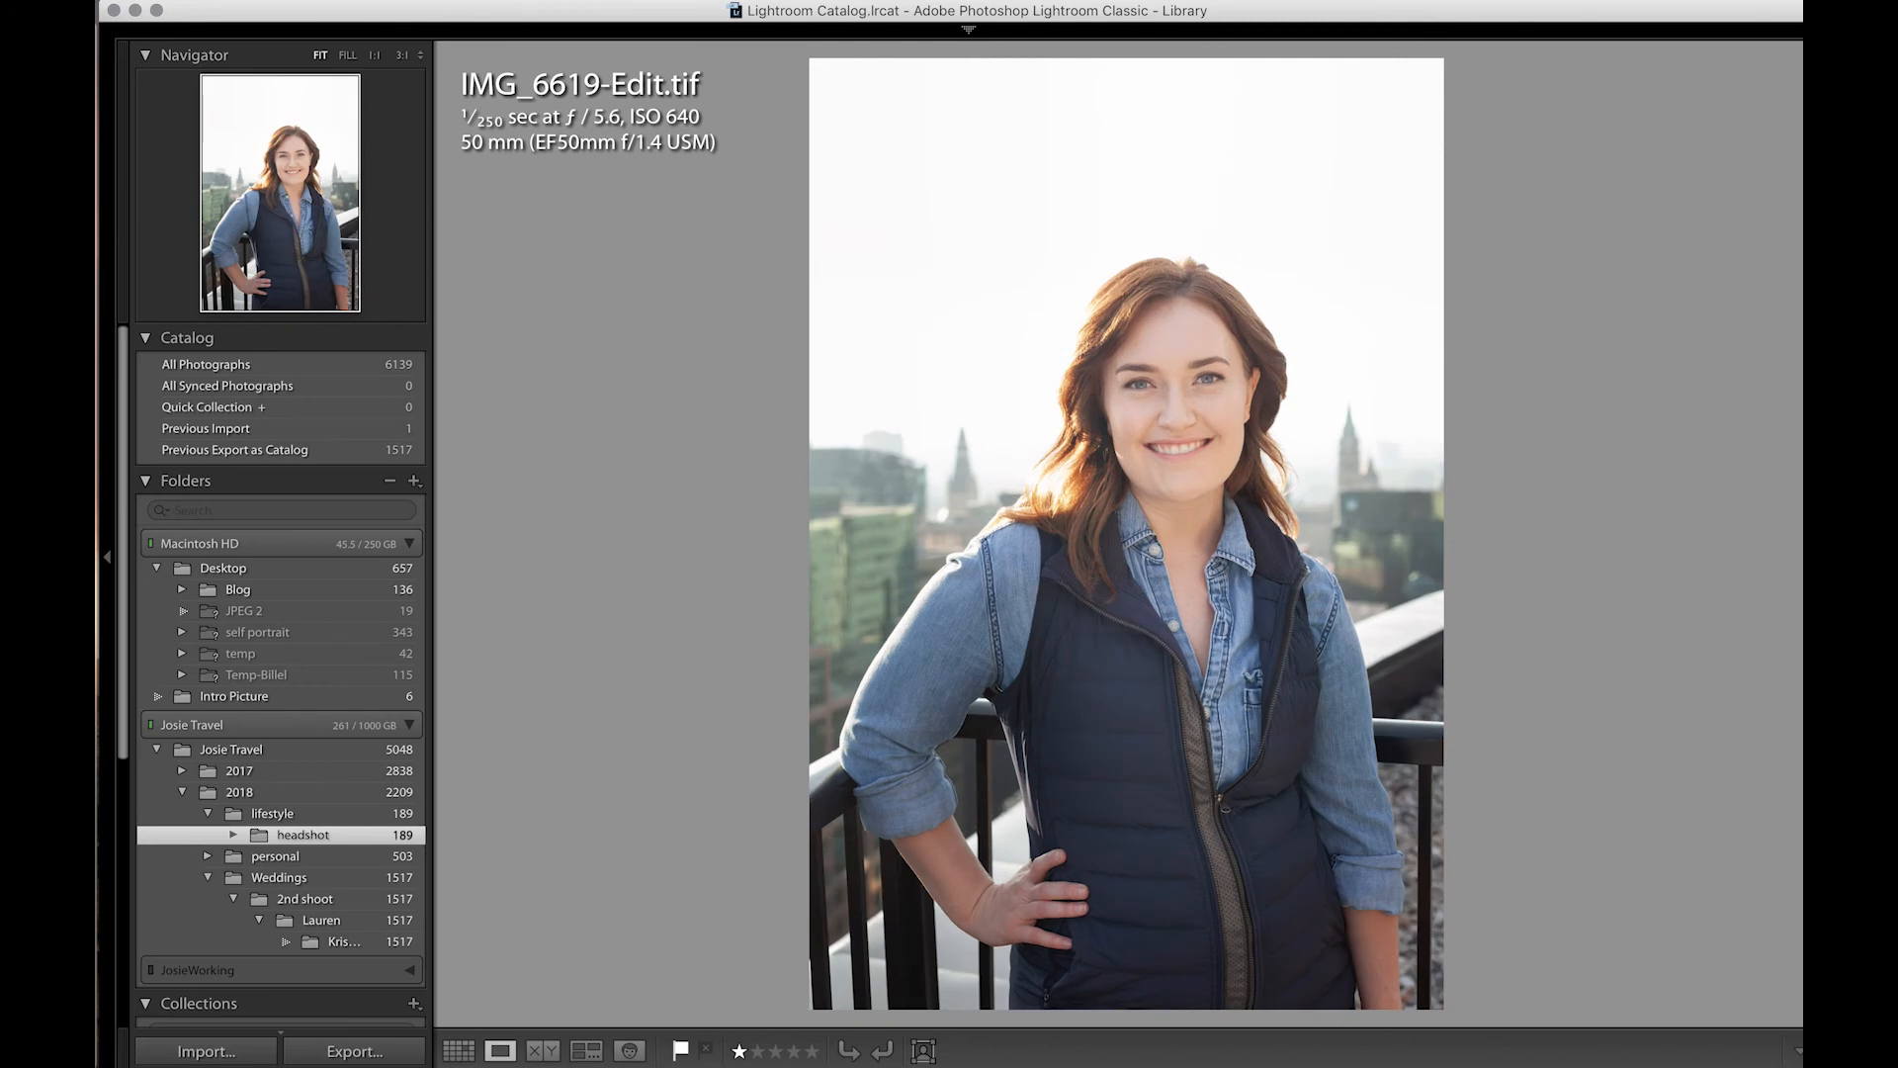
pyautogui.press('Left')
pyautogui.press('Right')
pyautogui.press('Right')
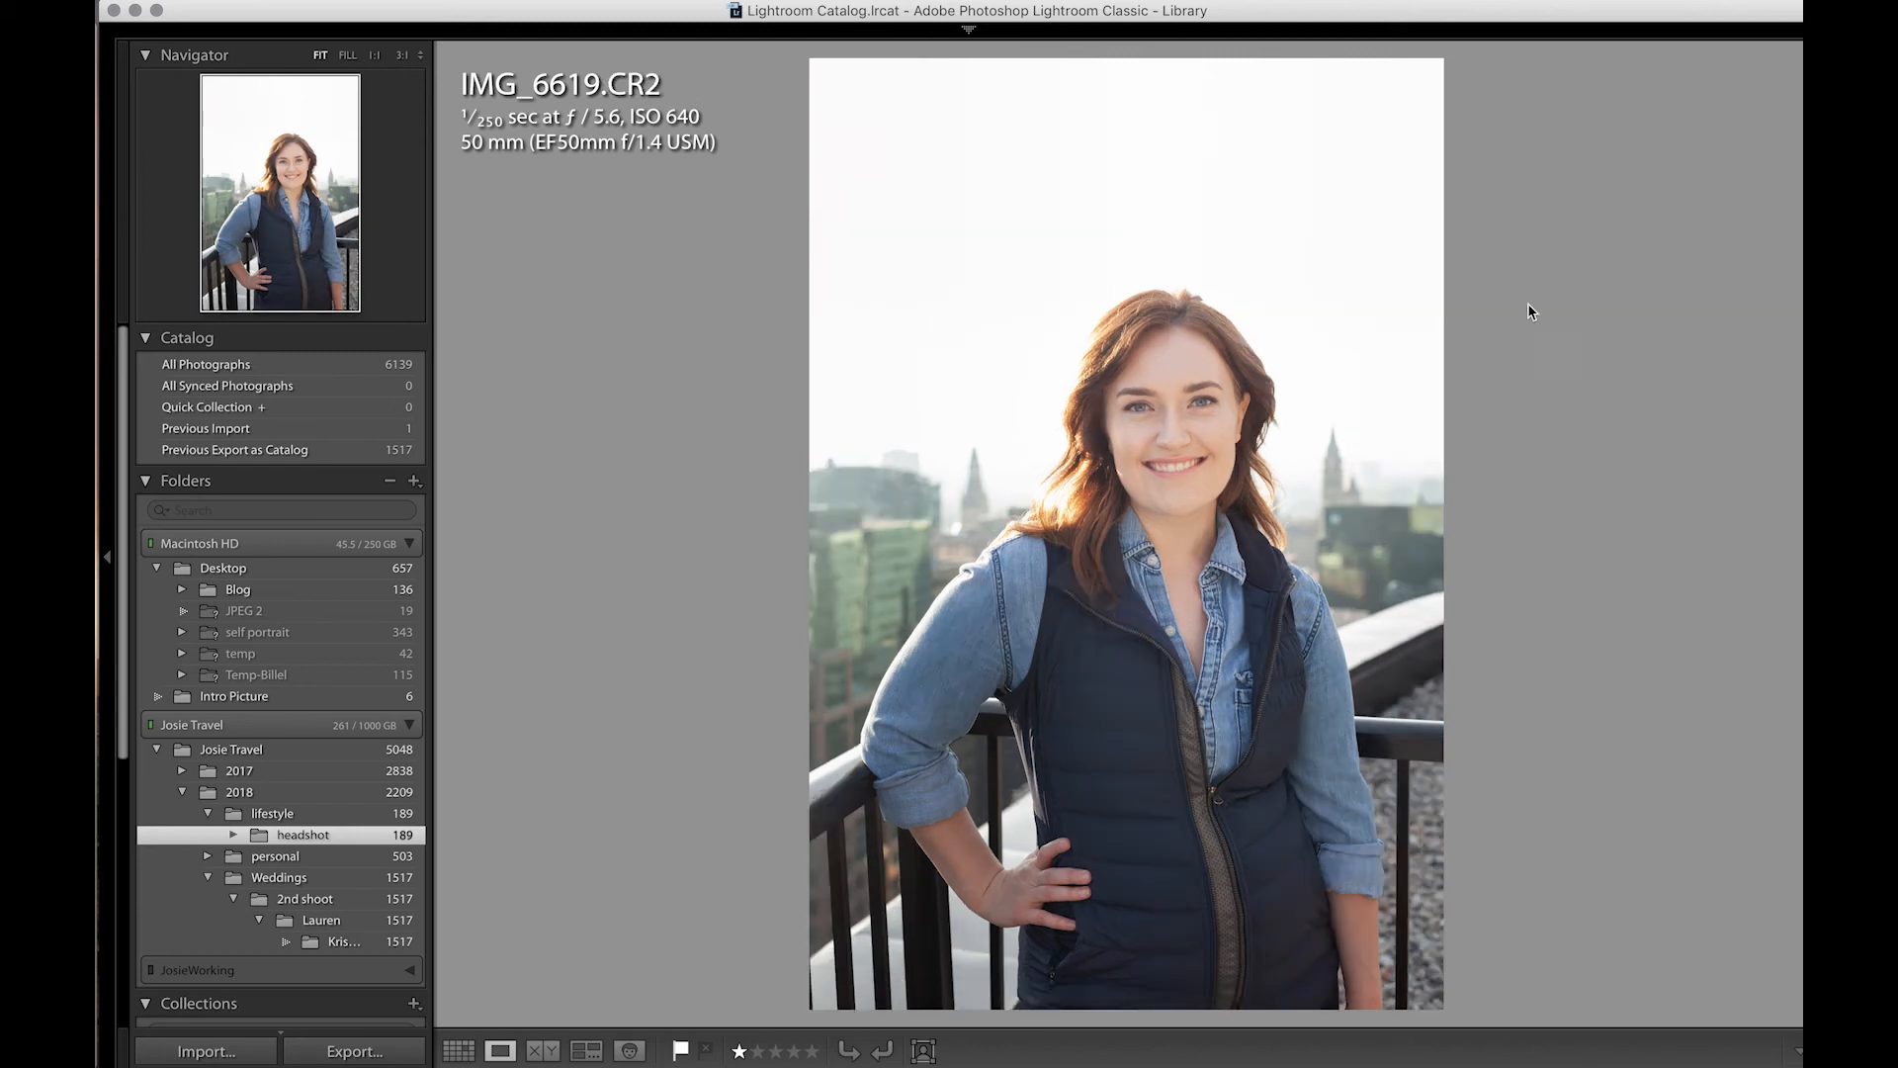
pyautogui.click(1243, 427)
pyautogui.press('Left')
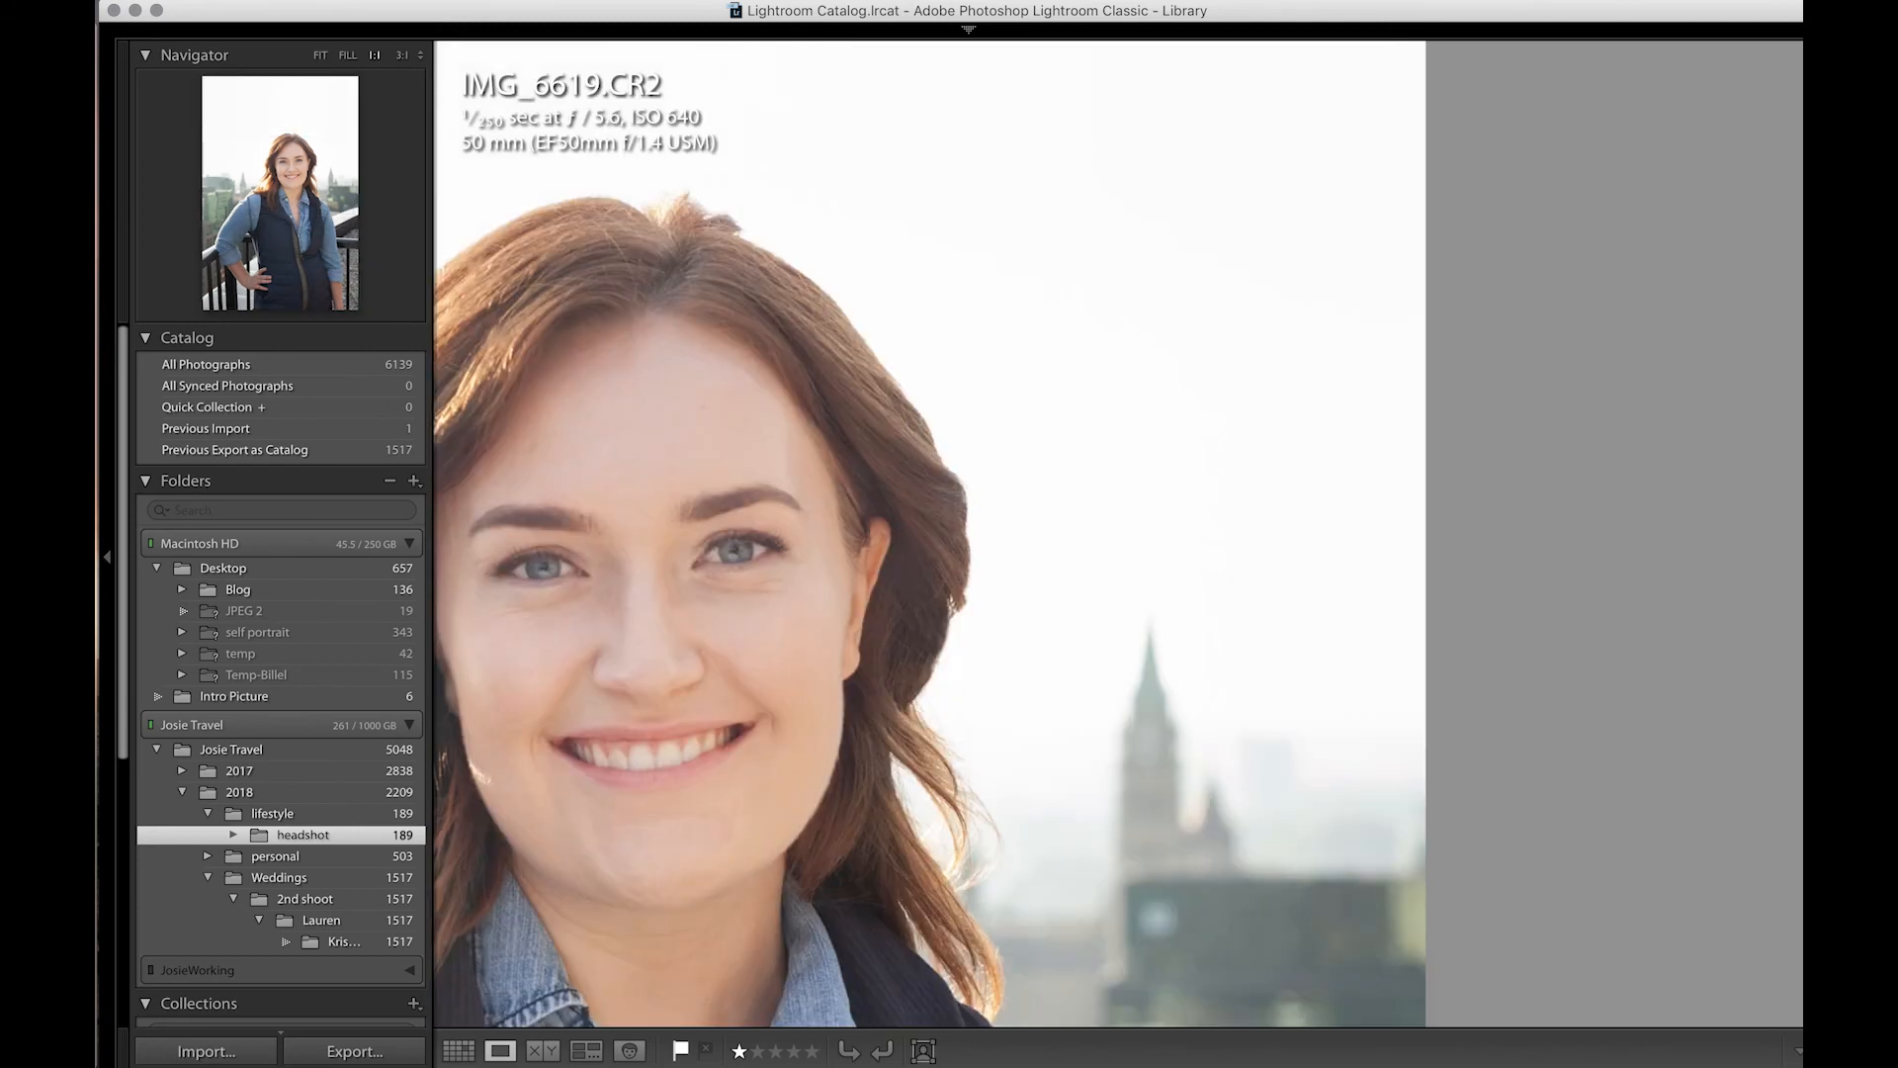
pyautogui.click(917, 729)
pyautogui.press('Right')
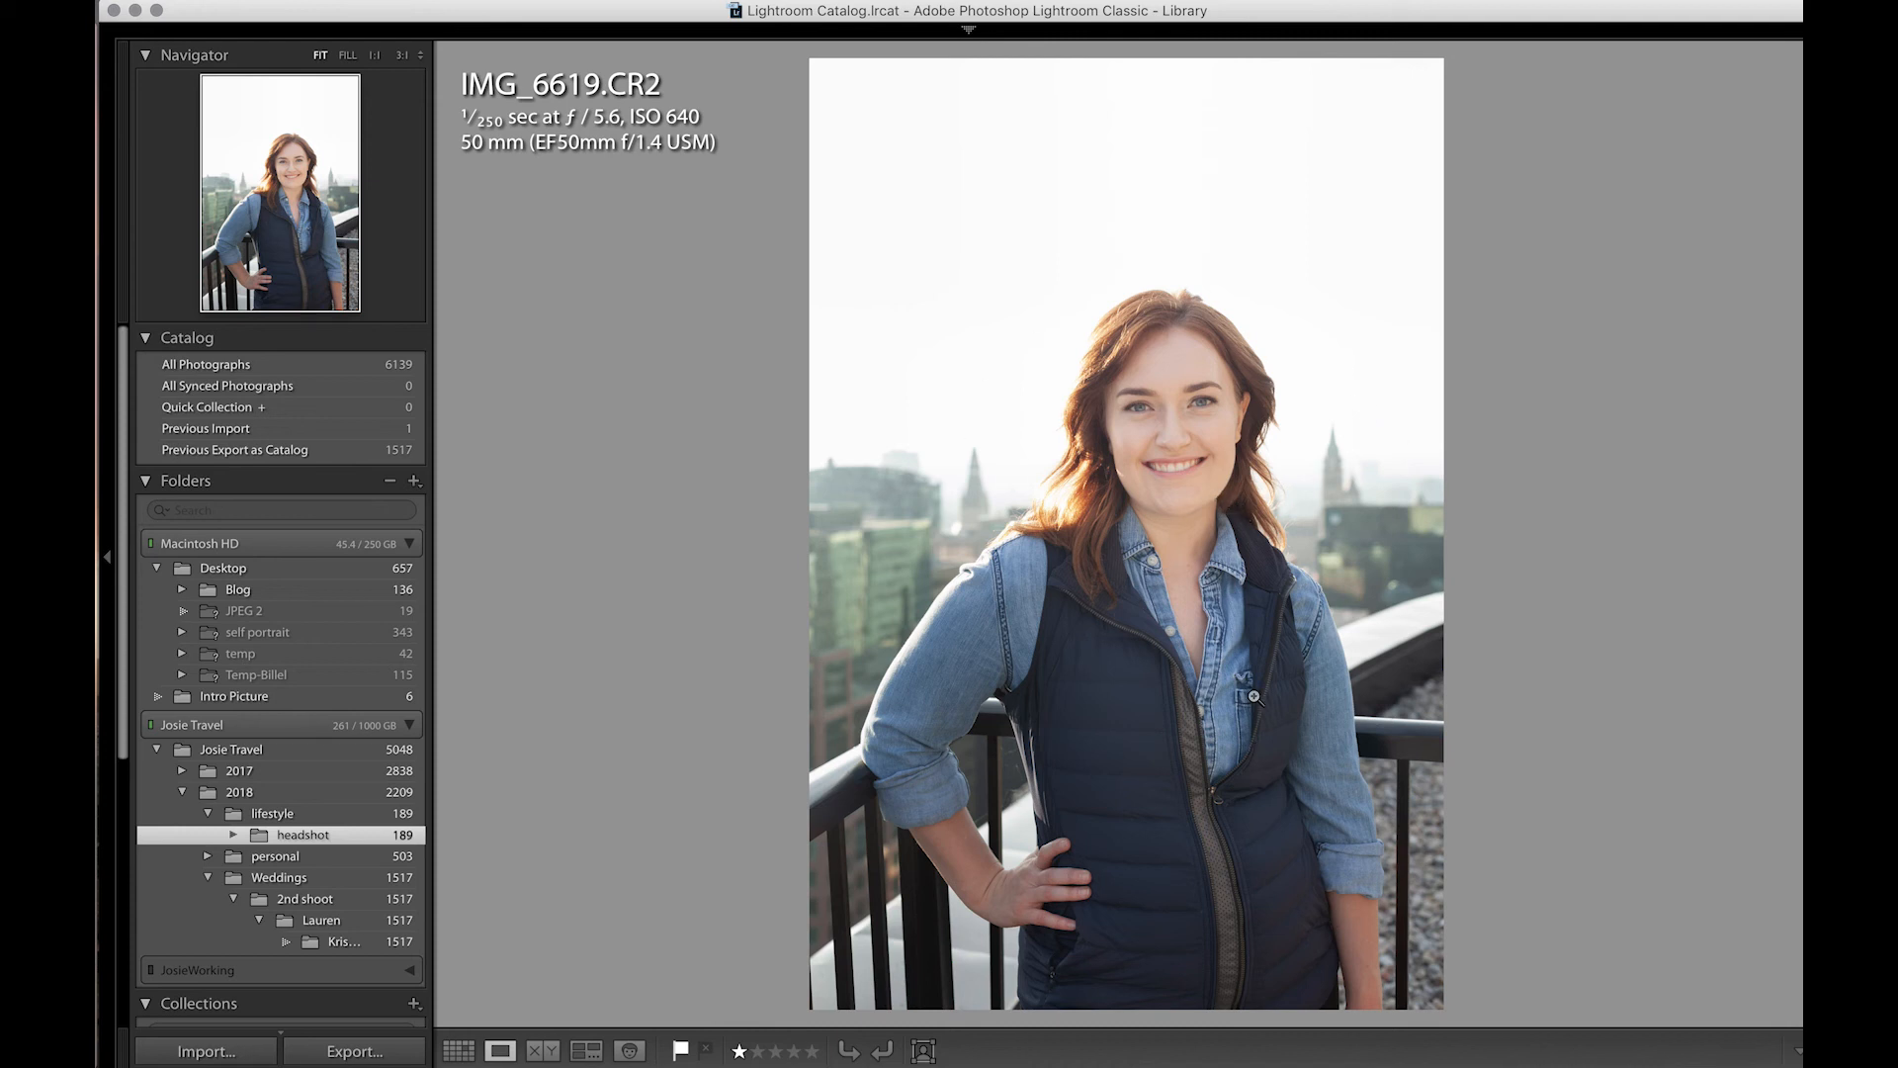
# Show IMG_6619-Edit.tif and inspect the retouched face and hair at 1:1.
pyautogui.press('Right')
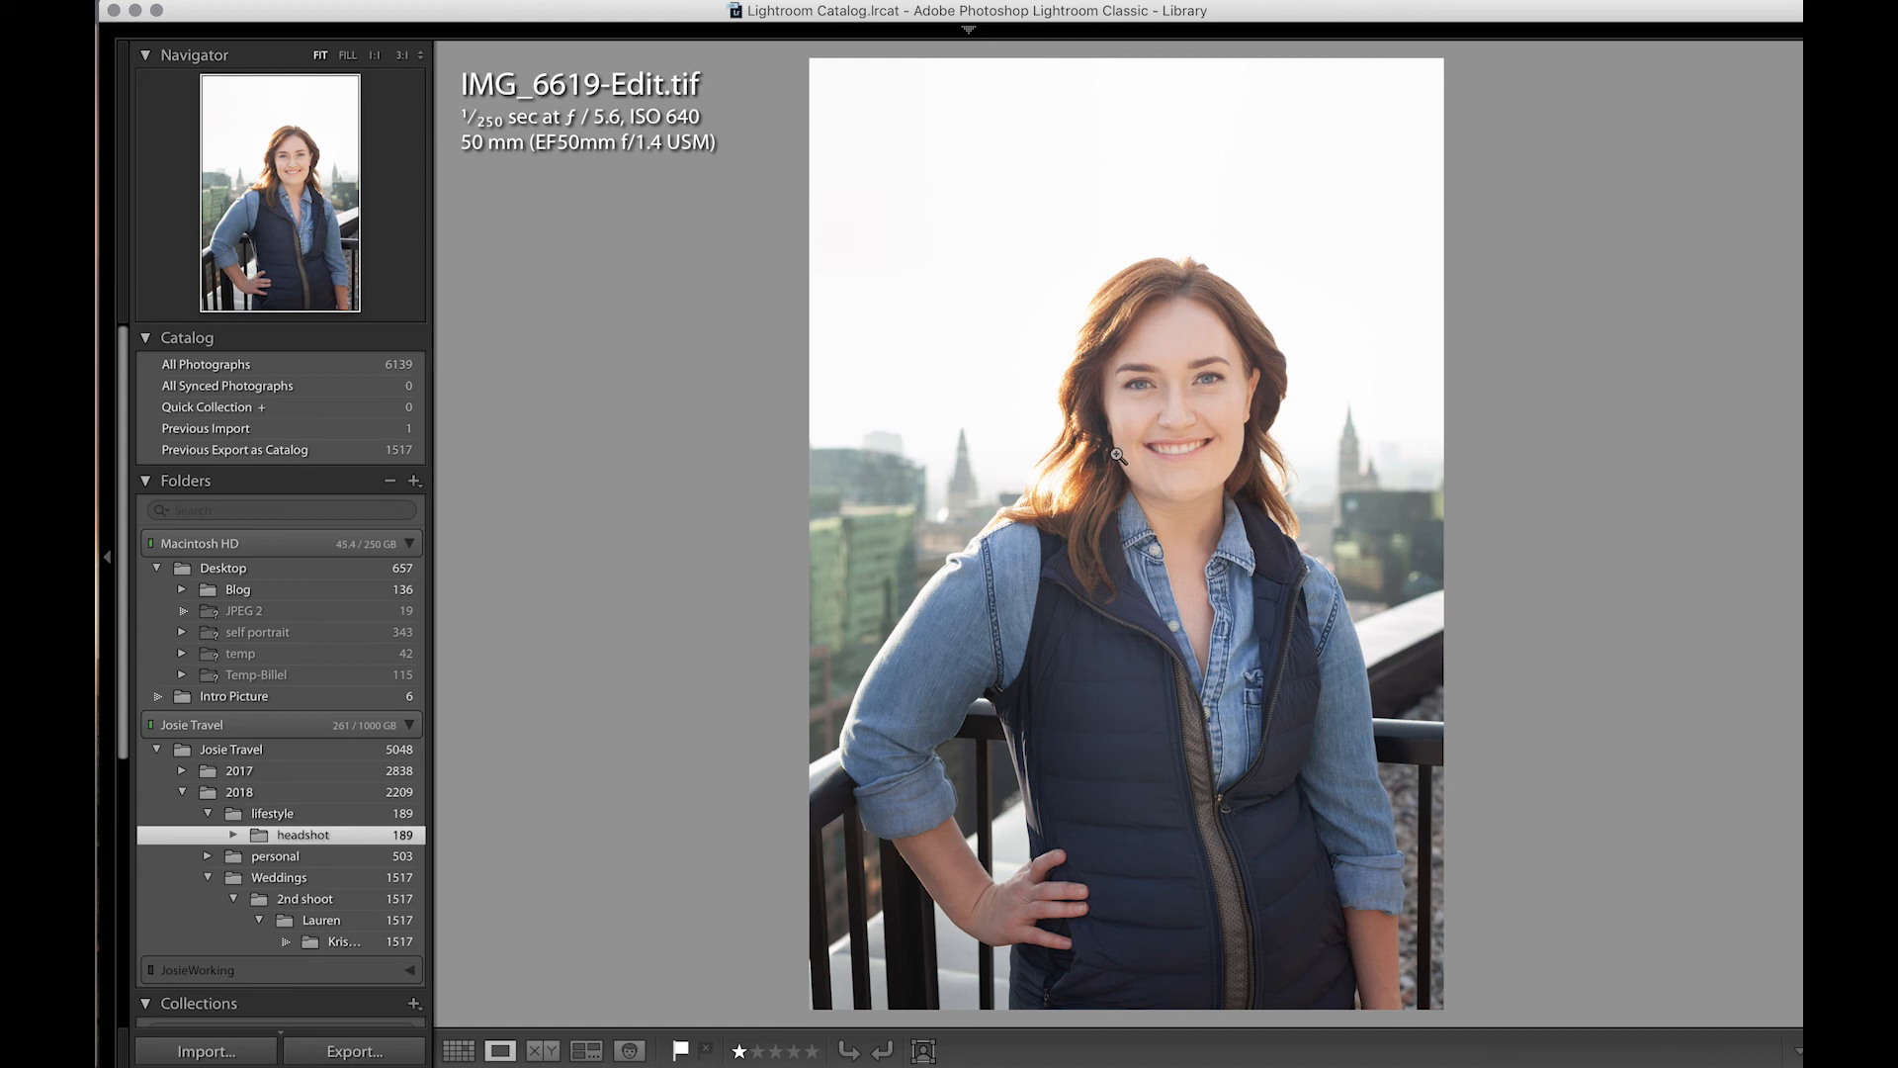
pyautogui.click(1132, 395)
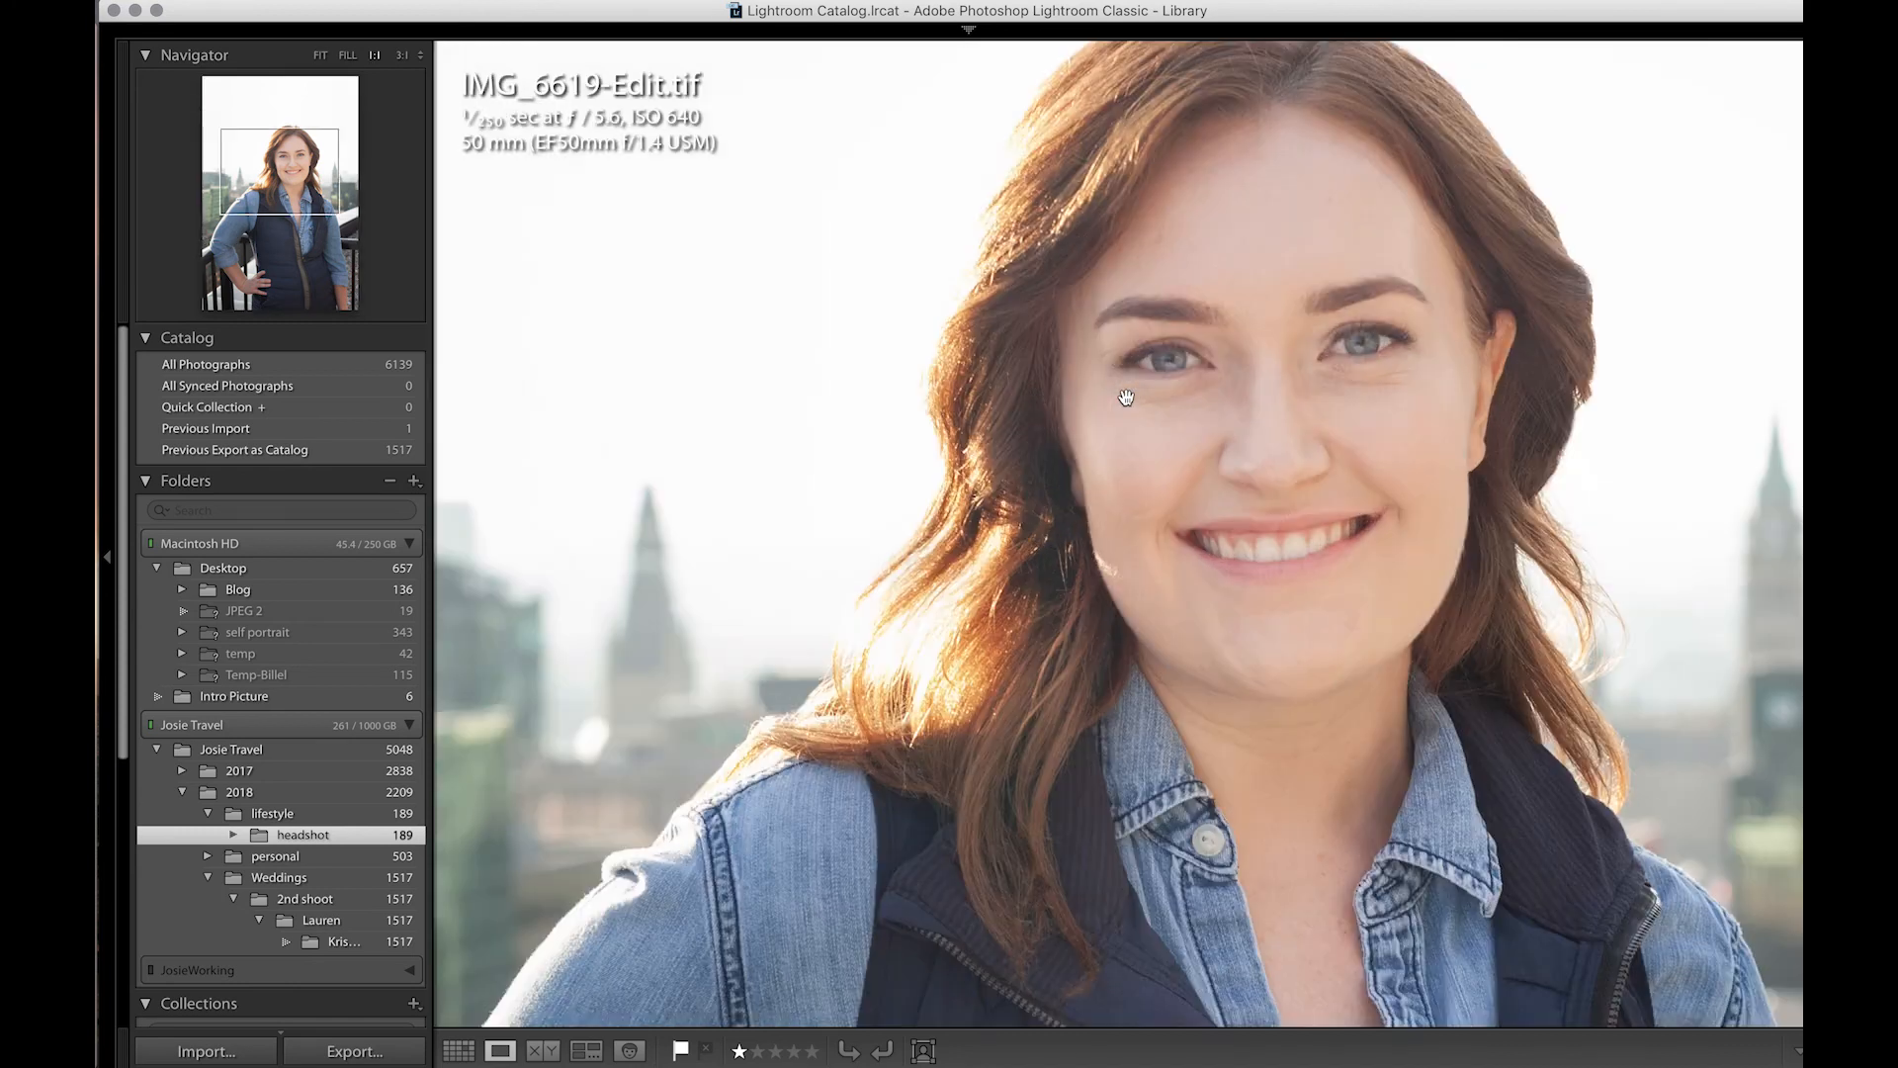
pyautogui.click(1208, 432)
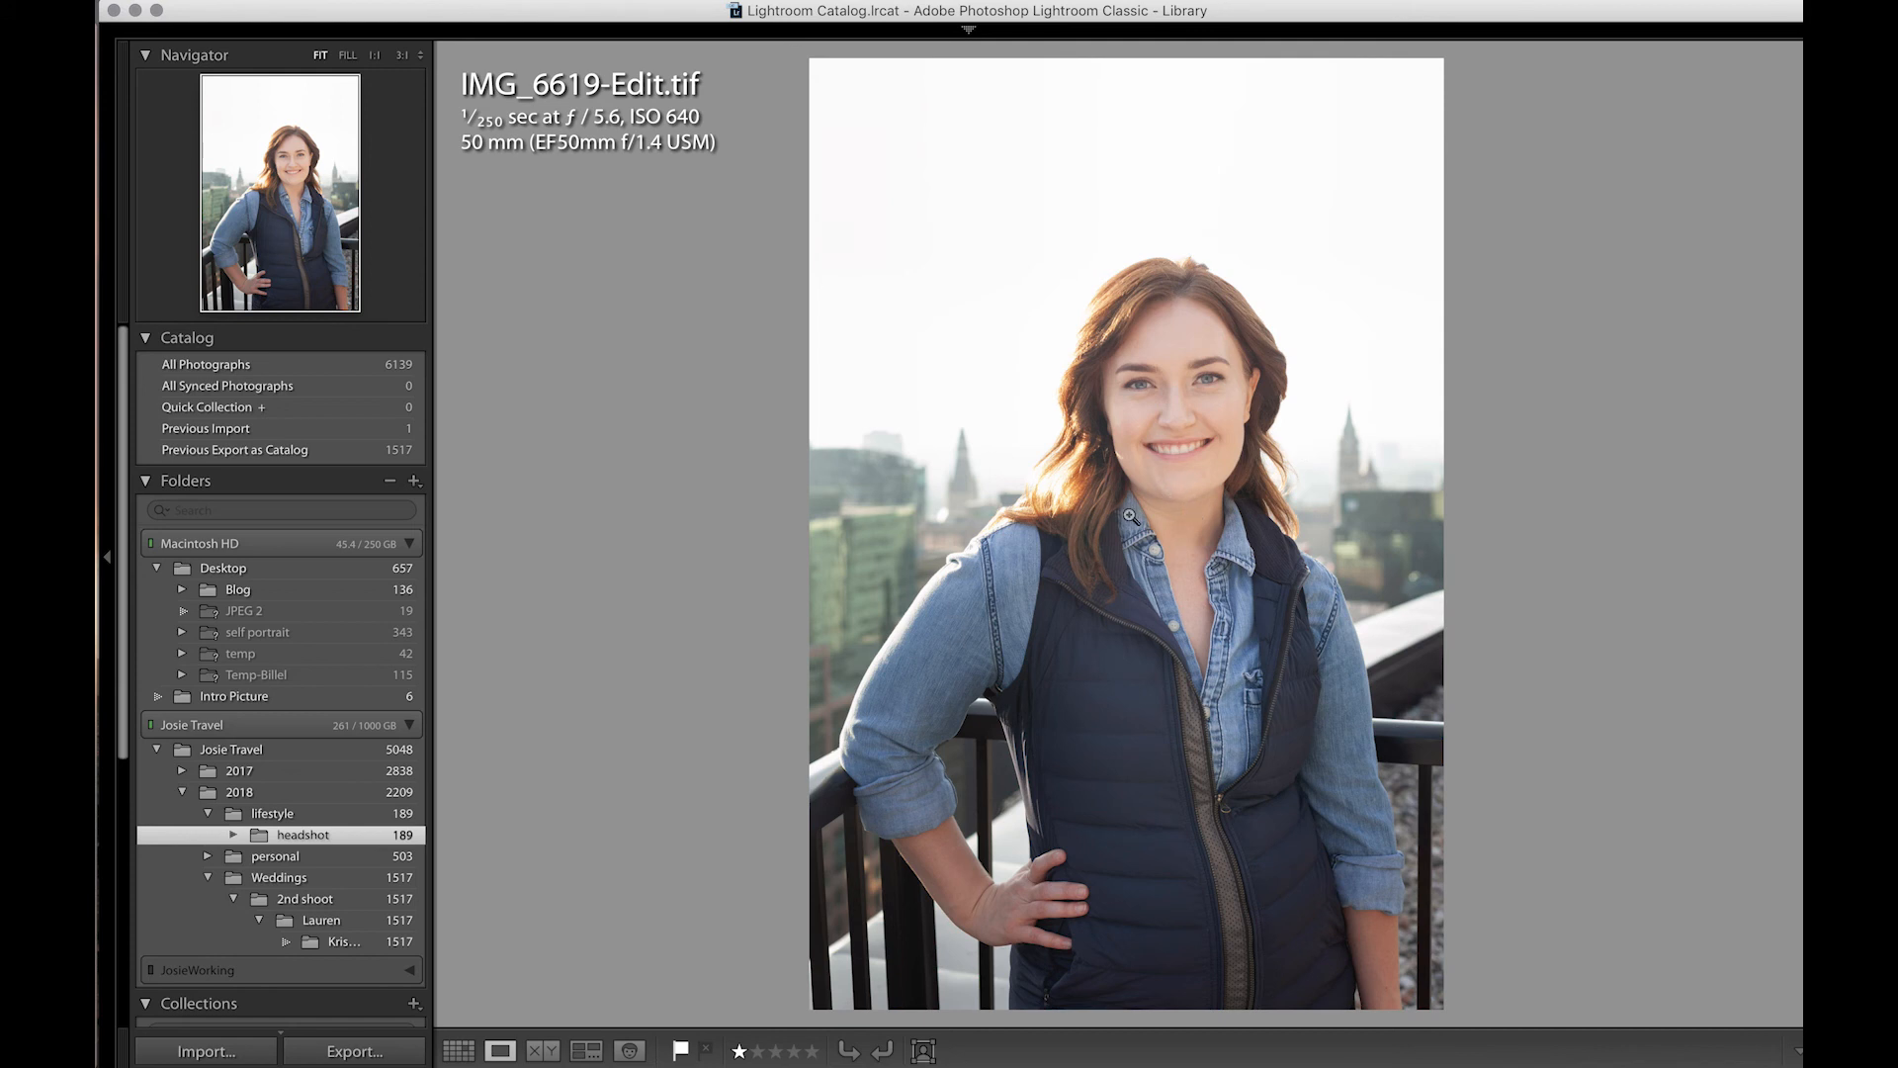
pyautogui.click(1194, 419)
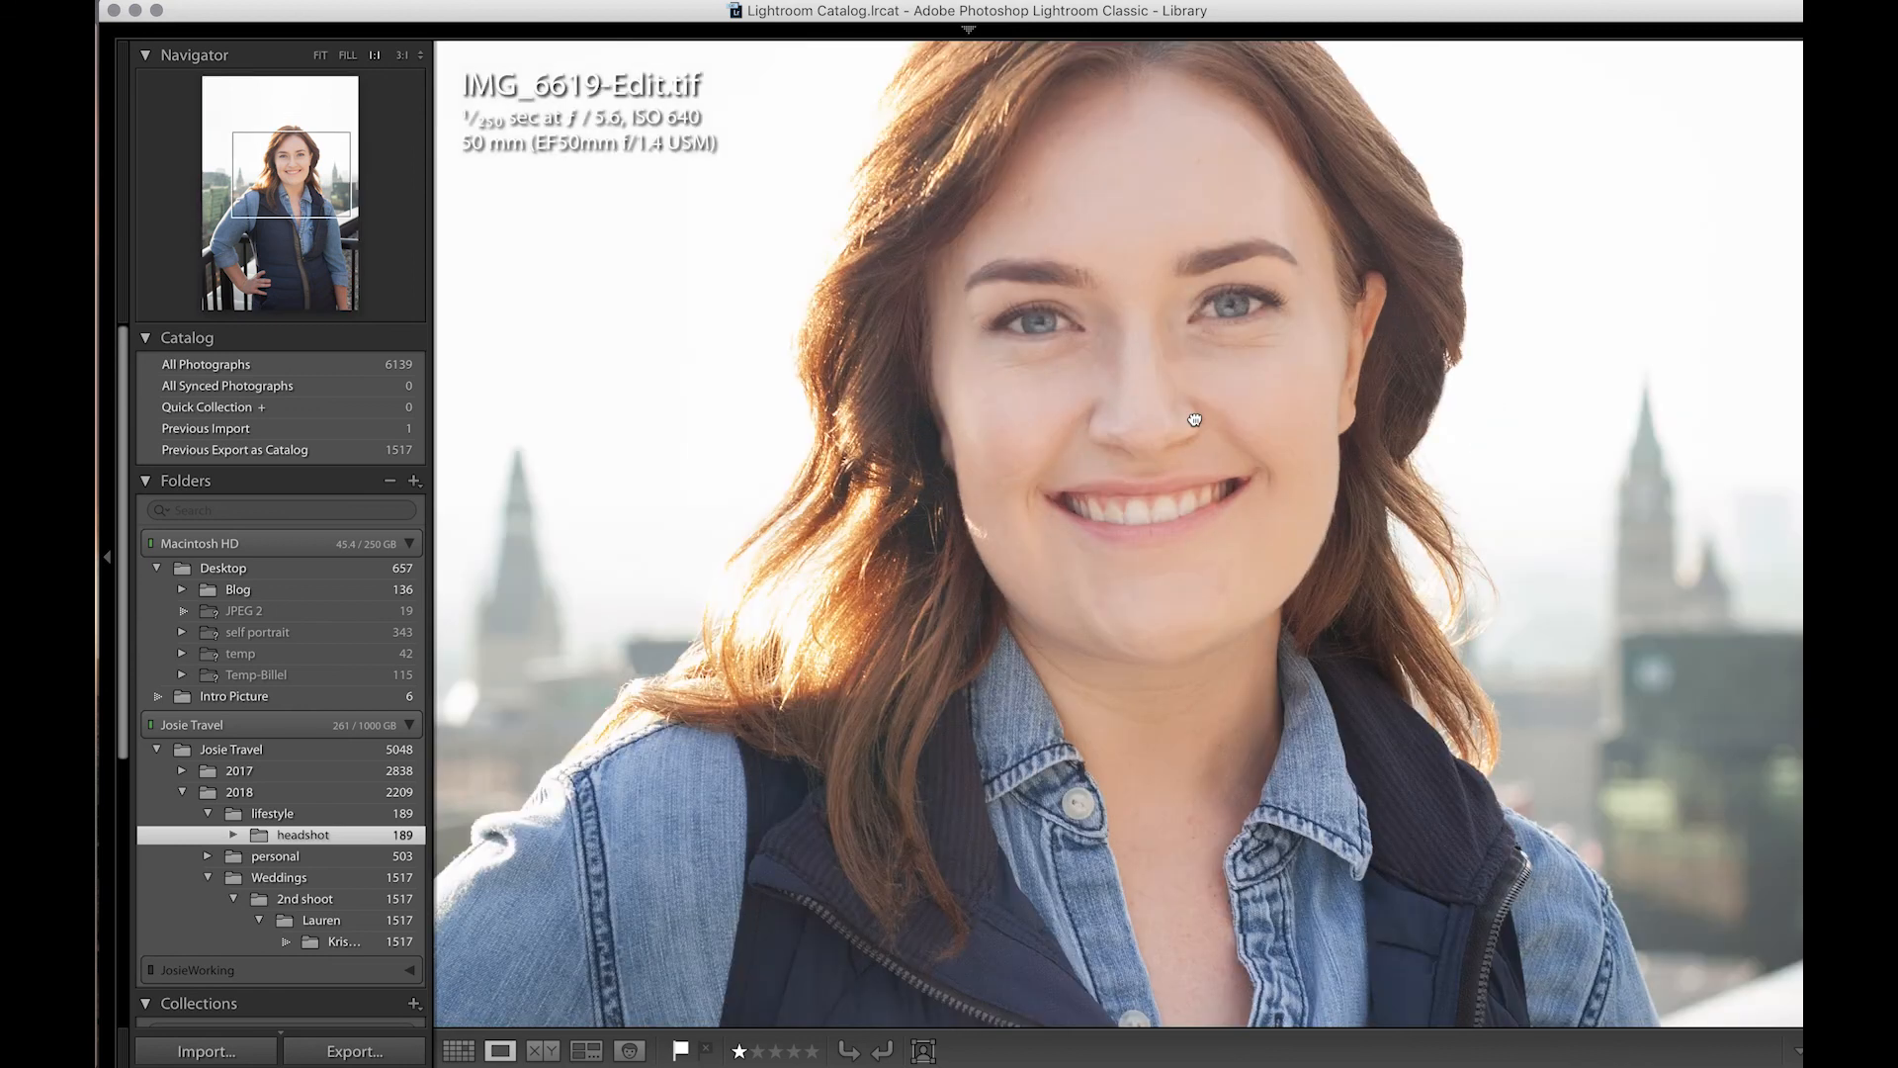
# Return to the photo grid and collapse all stacks so each original sits beneath its retouched version.
pyautogui.press('g')
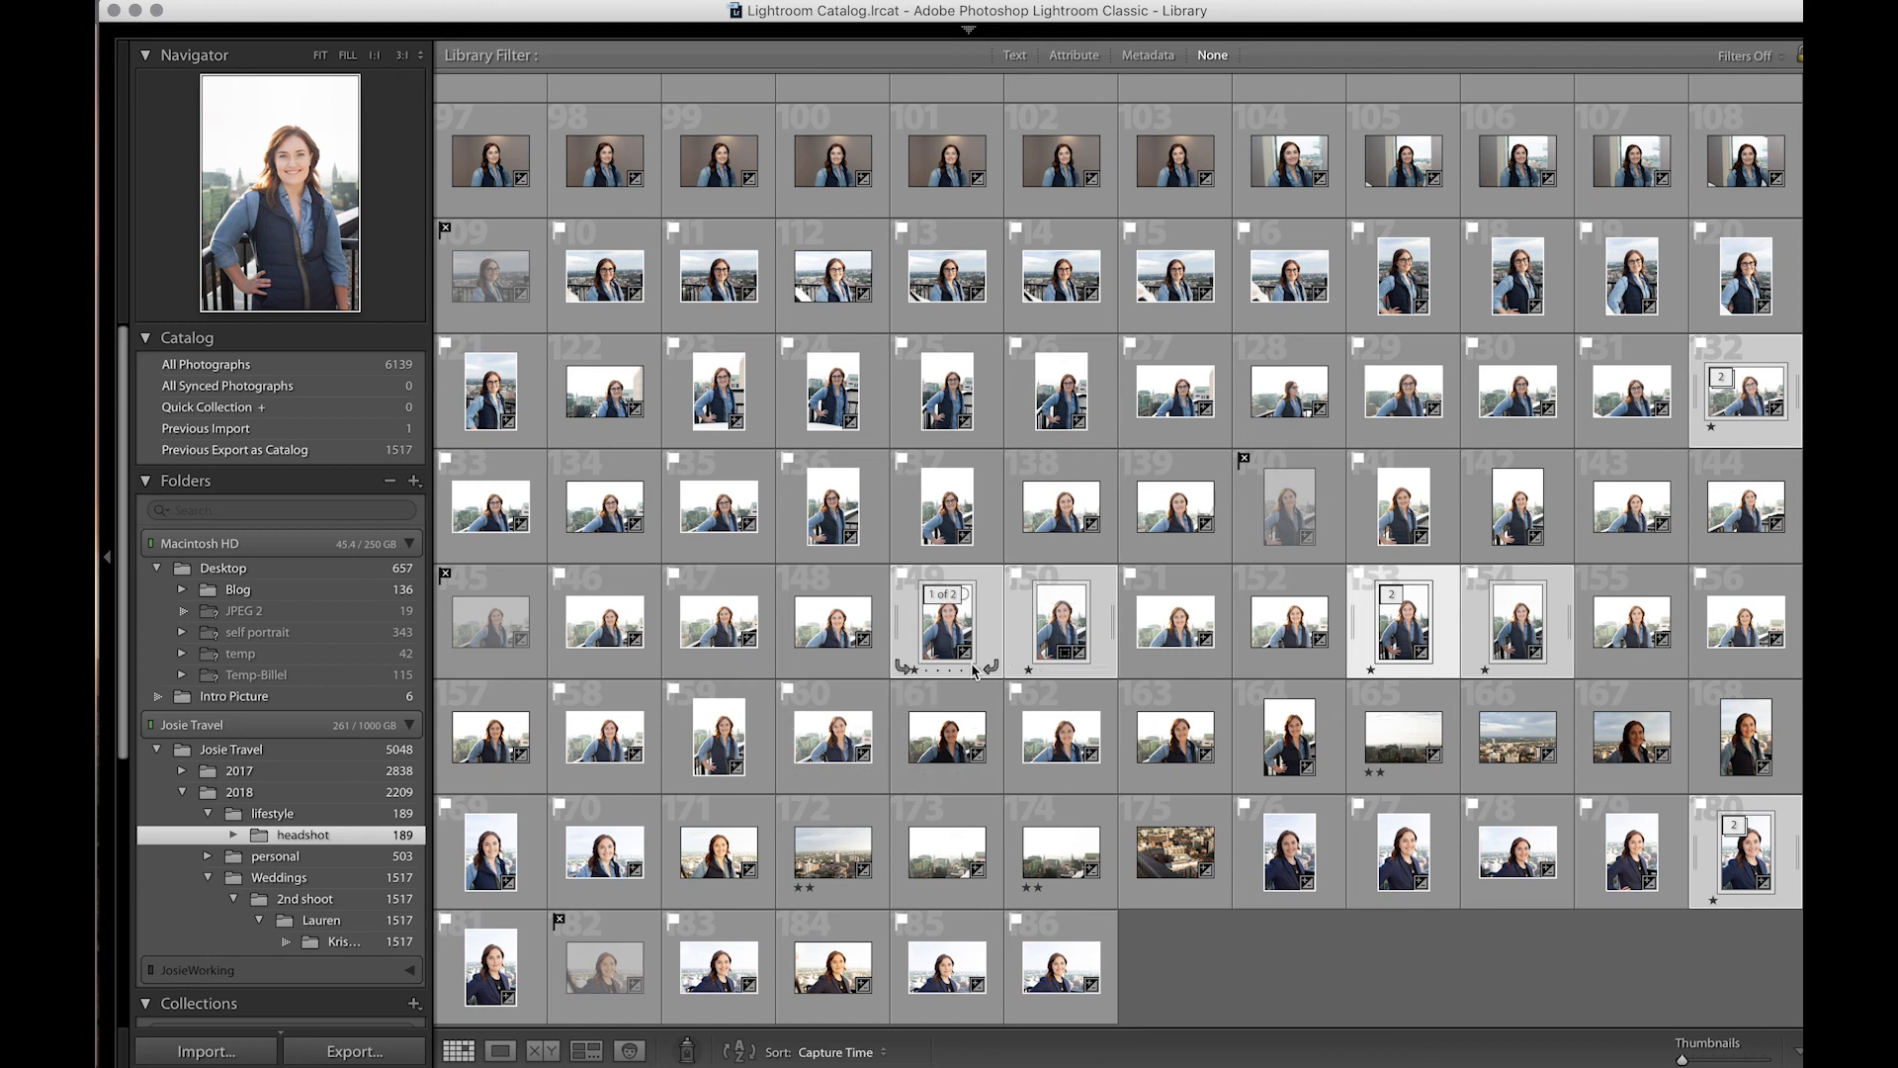
pyautogui.rightClick(967, 626)
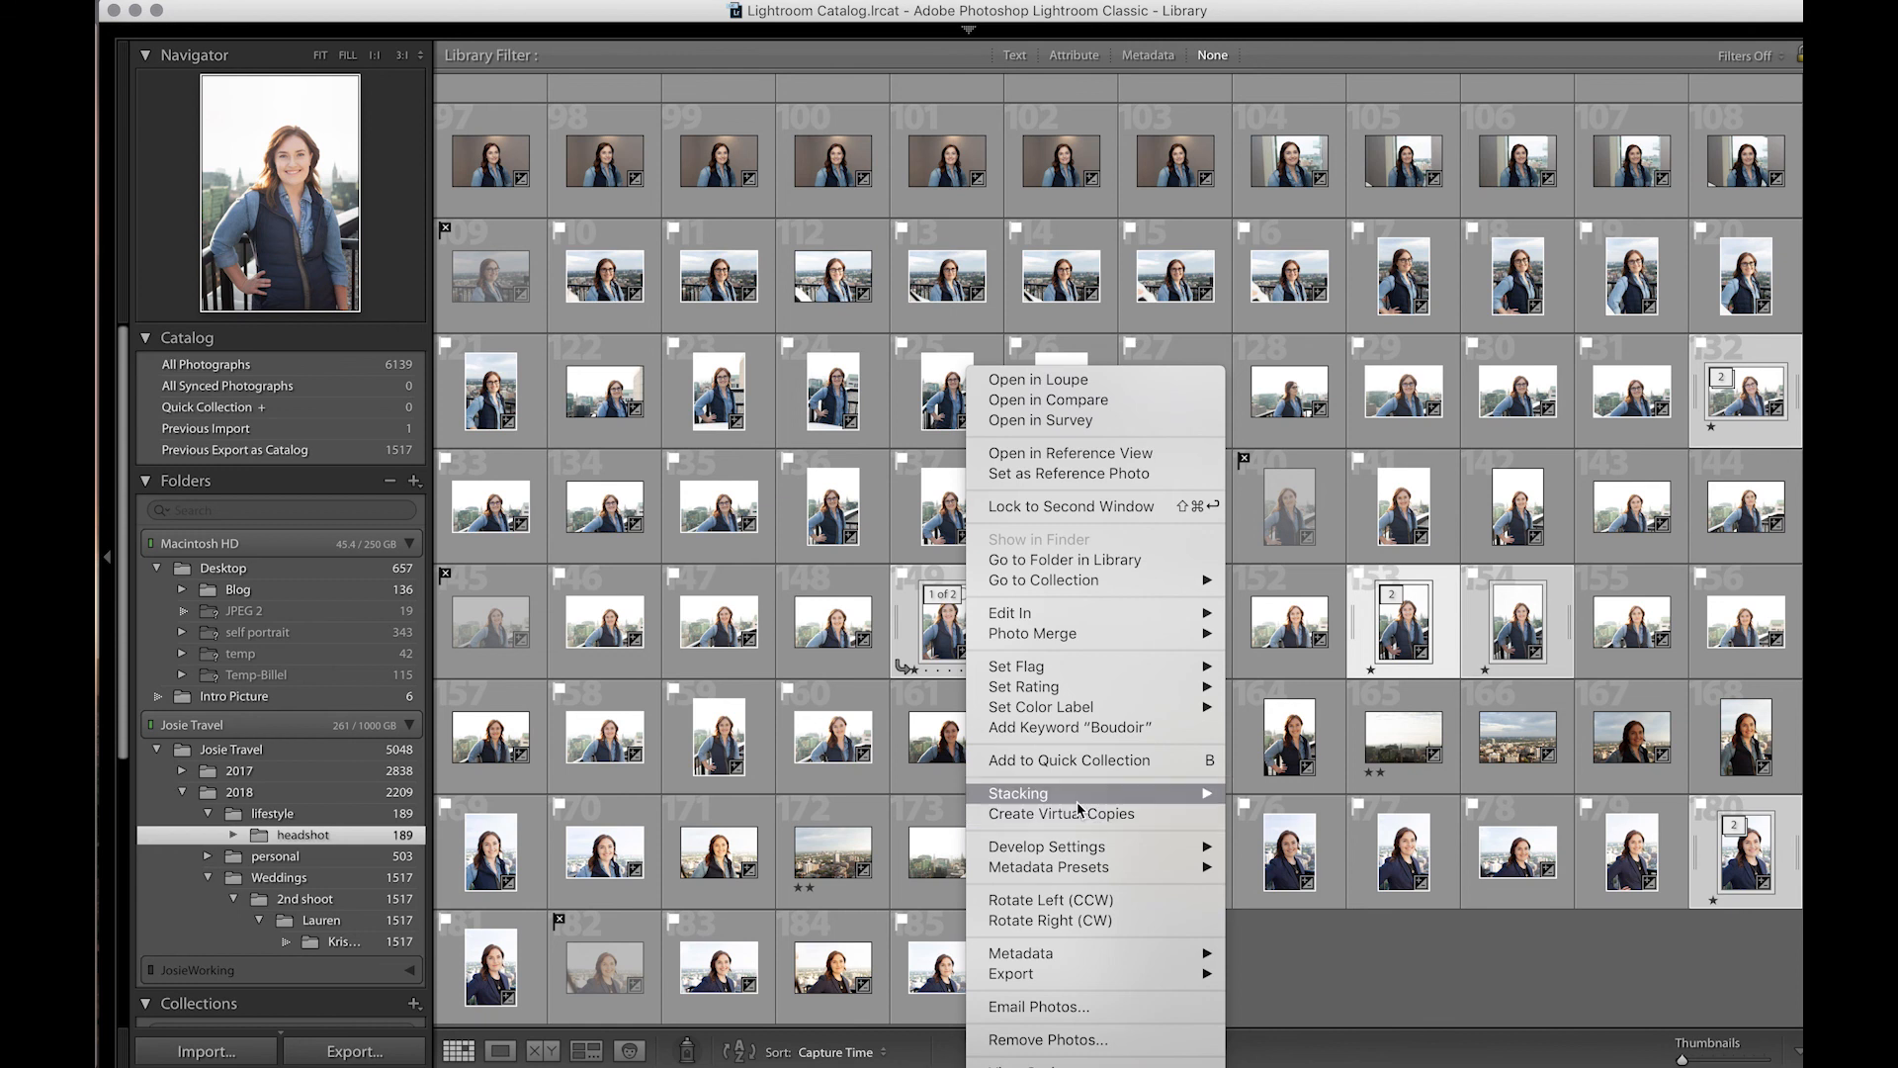
pyautogui.moveTo(1079, 800)
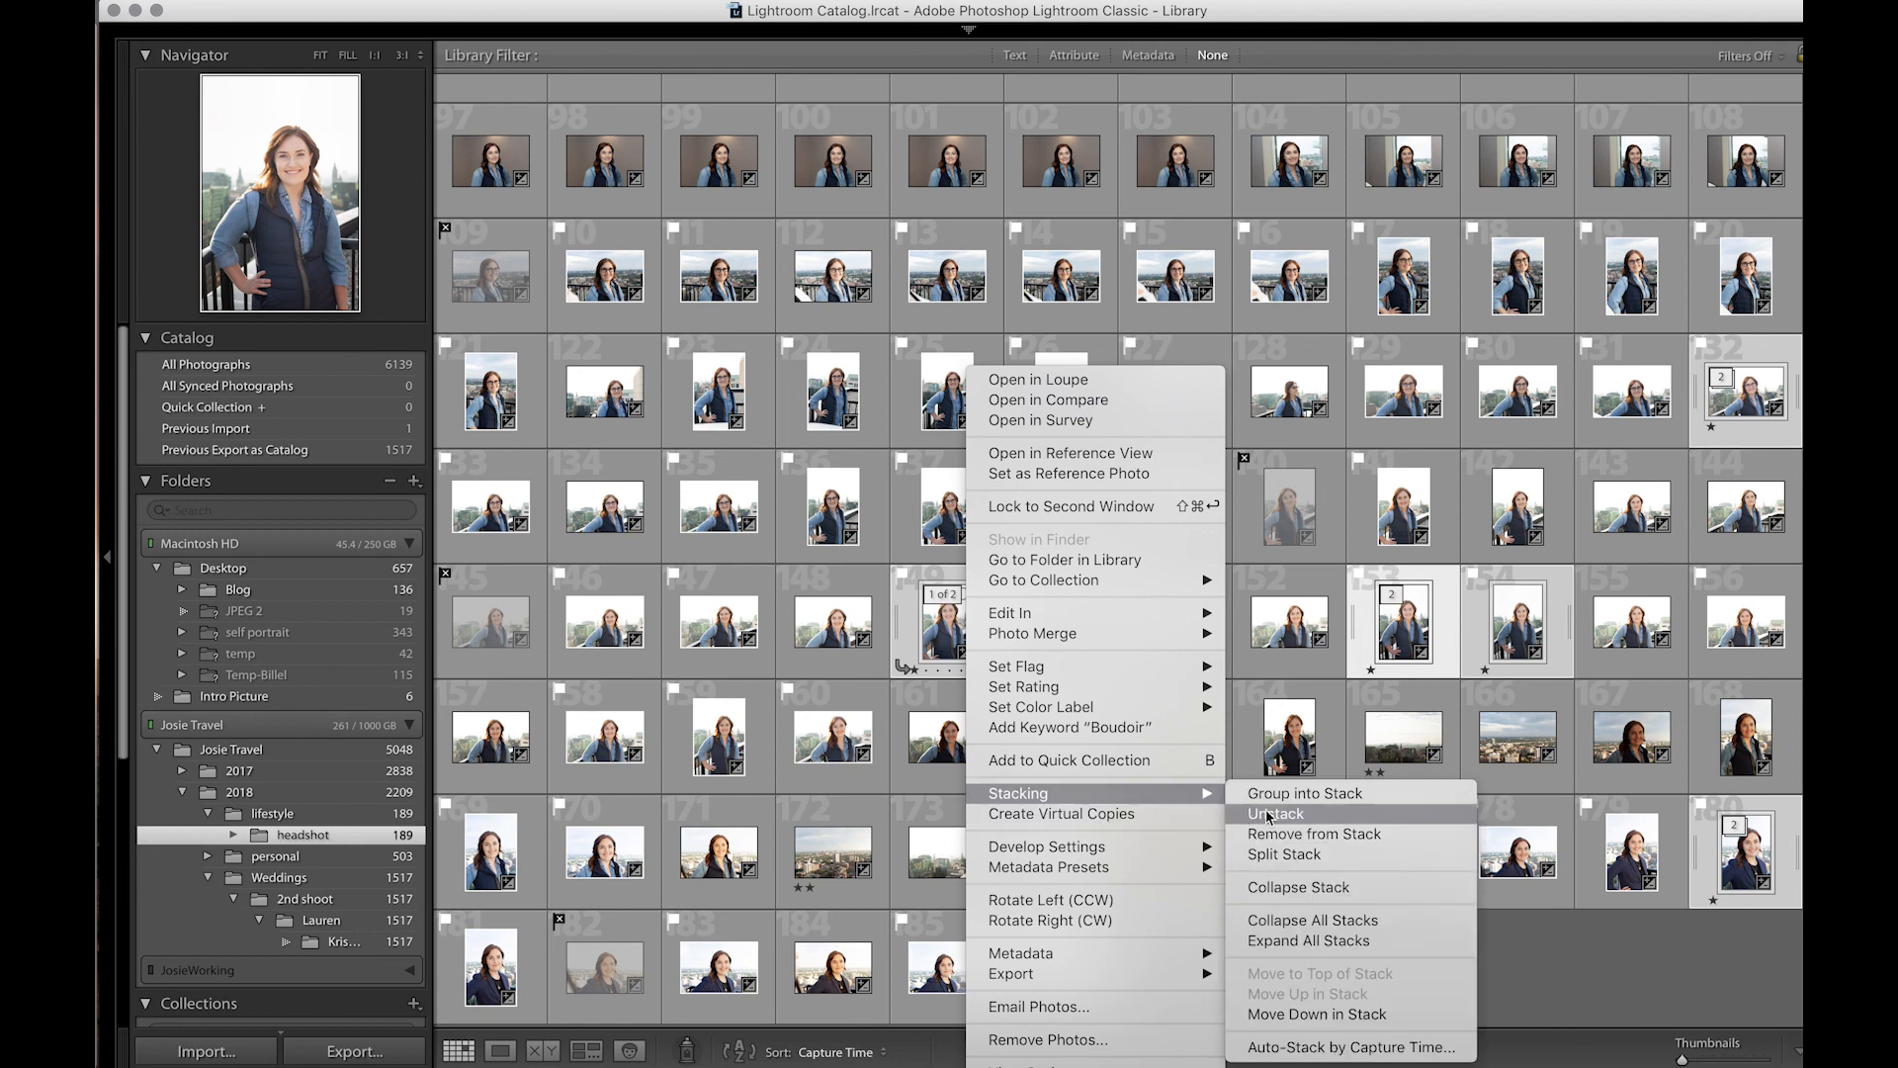
pyautogui.click(1312, 921)
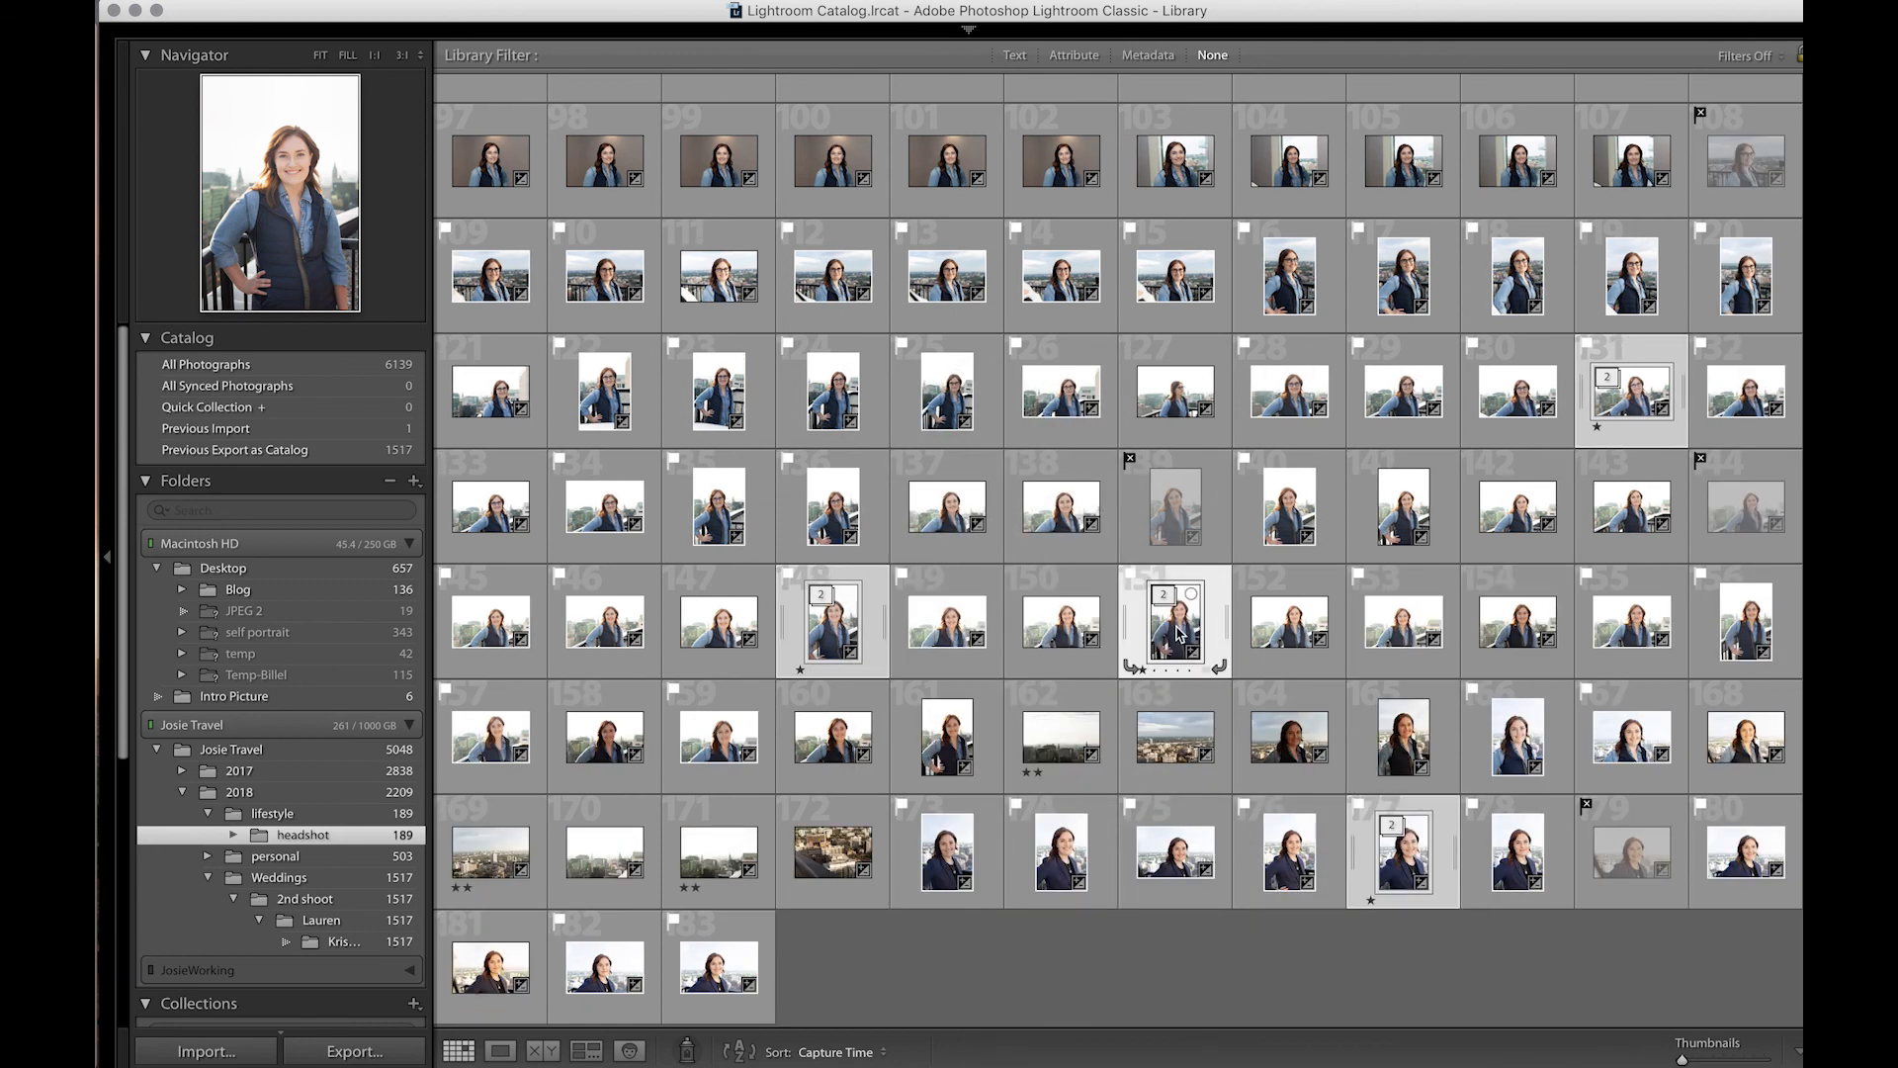
# View the stacked IMG_6619-Edit.tif full size, then return to the grid and check its file information.
pyautogui.doubleClick(1178, 634)
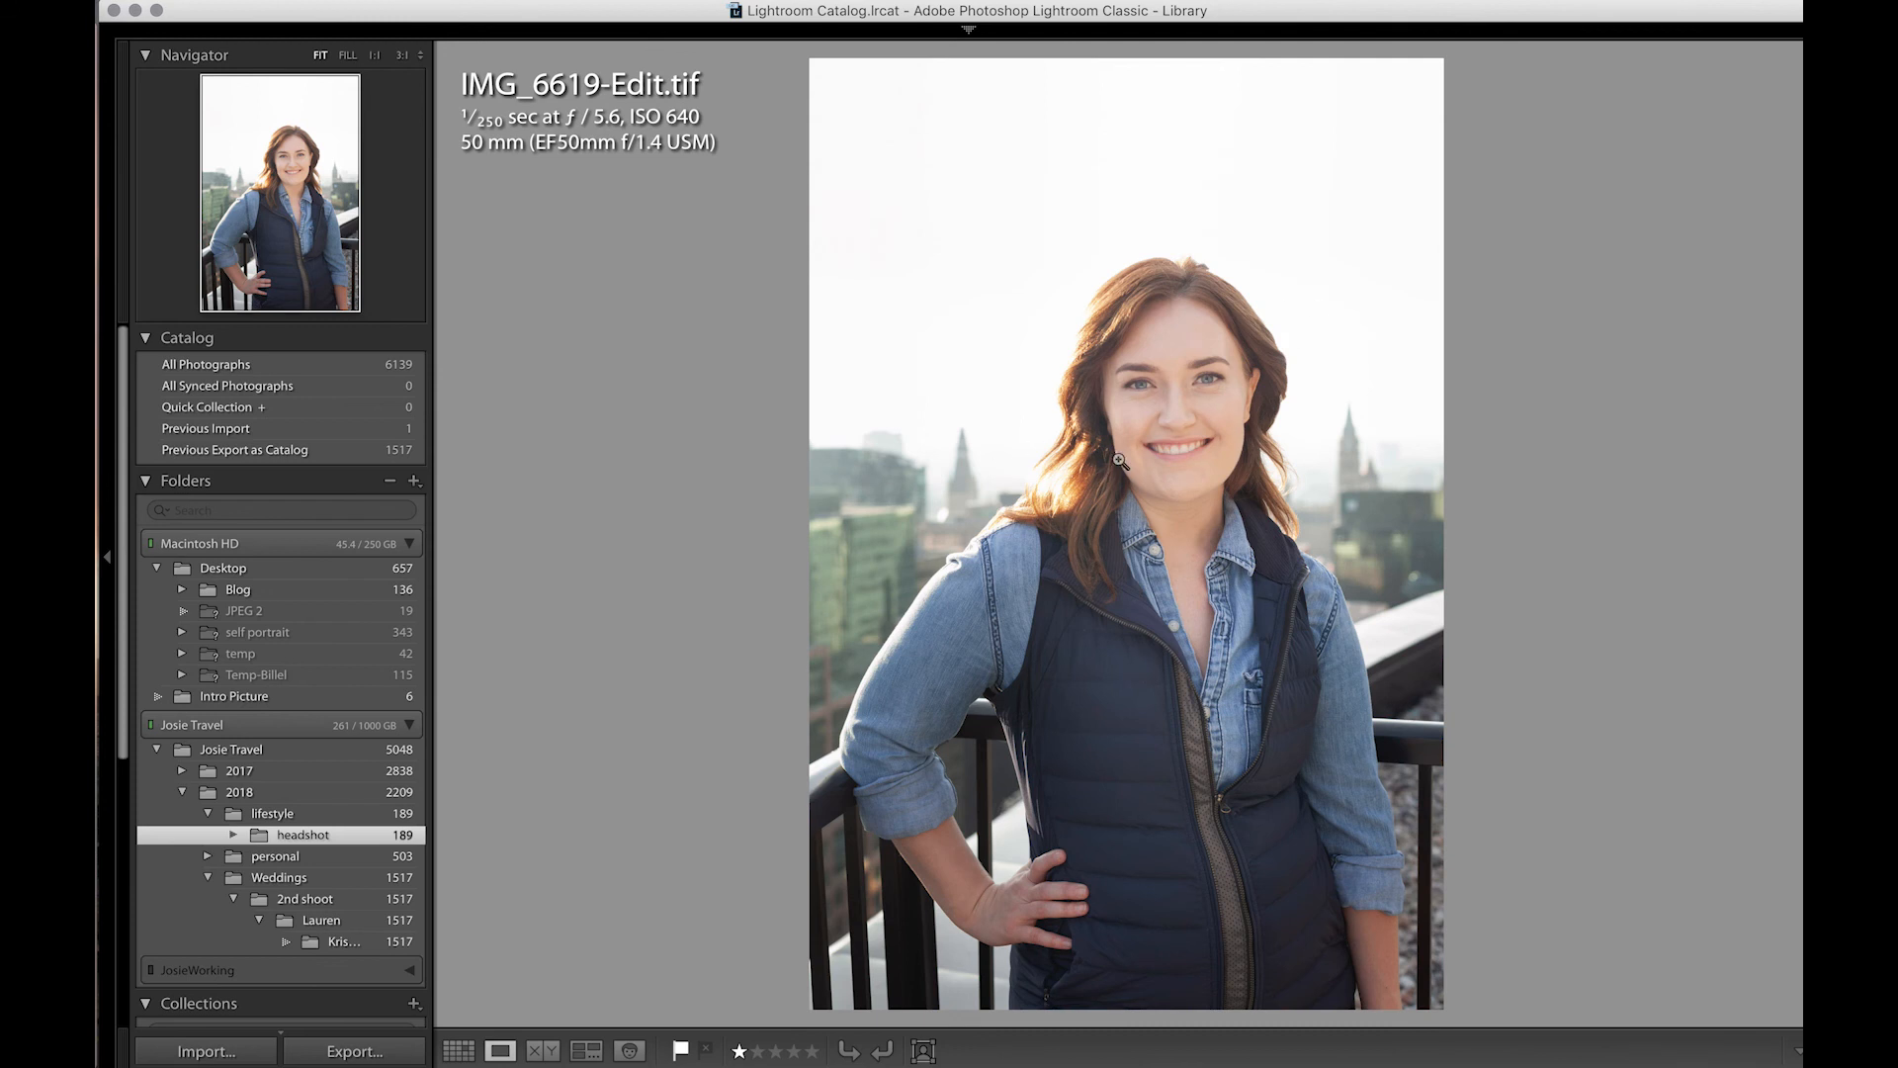
pyautogui.doubleClick(1125, 618)
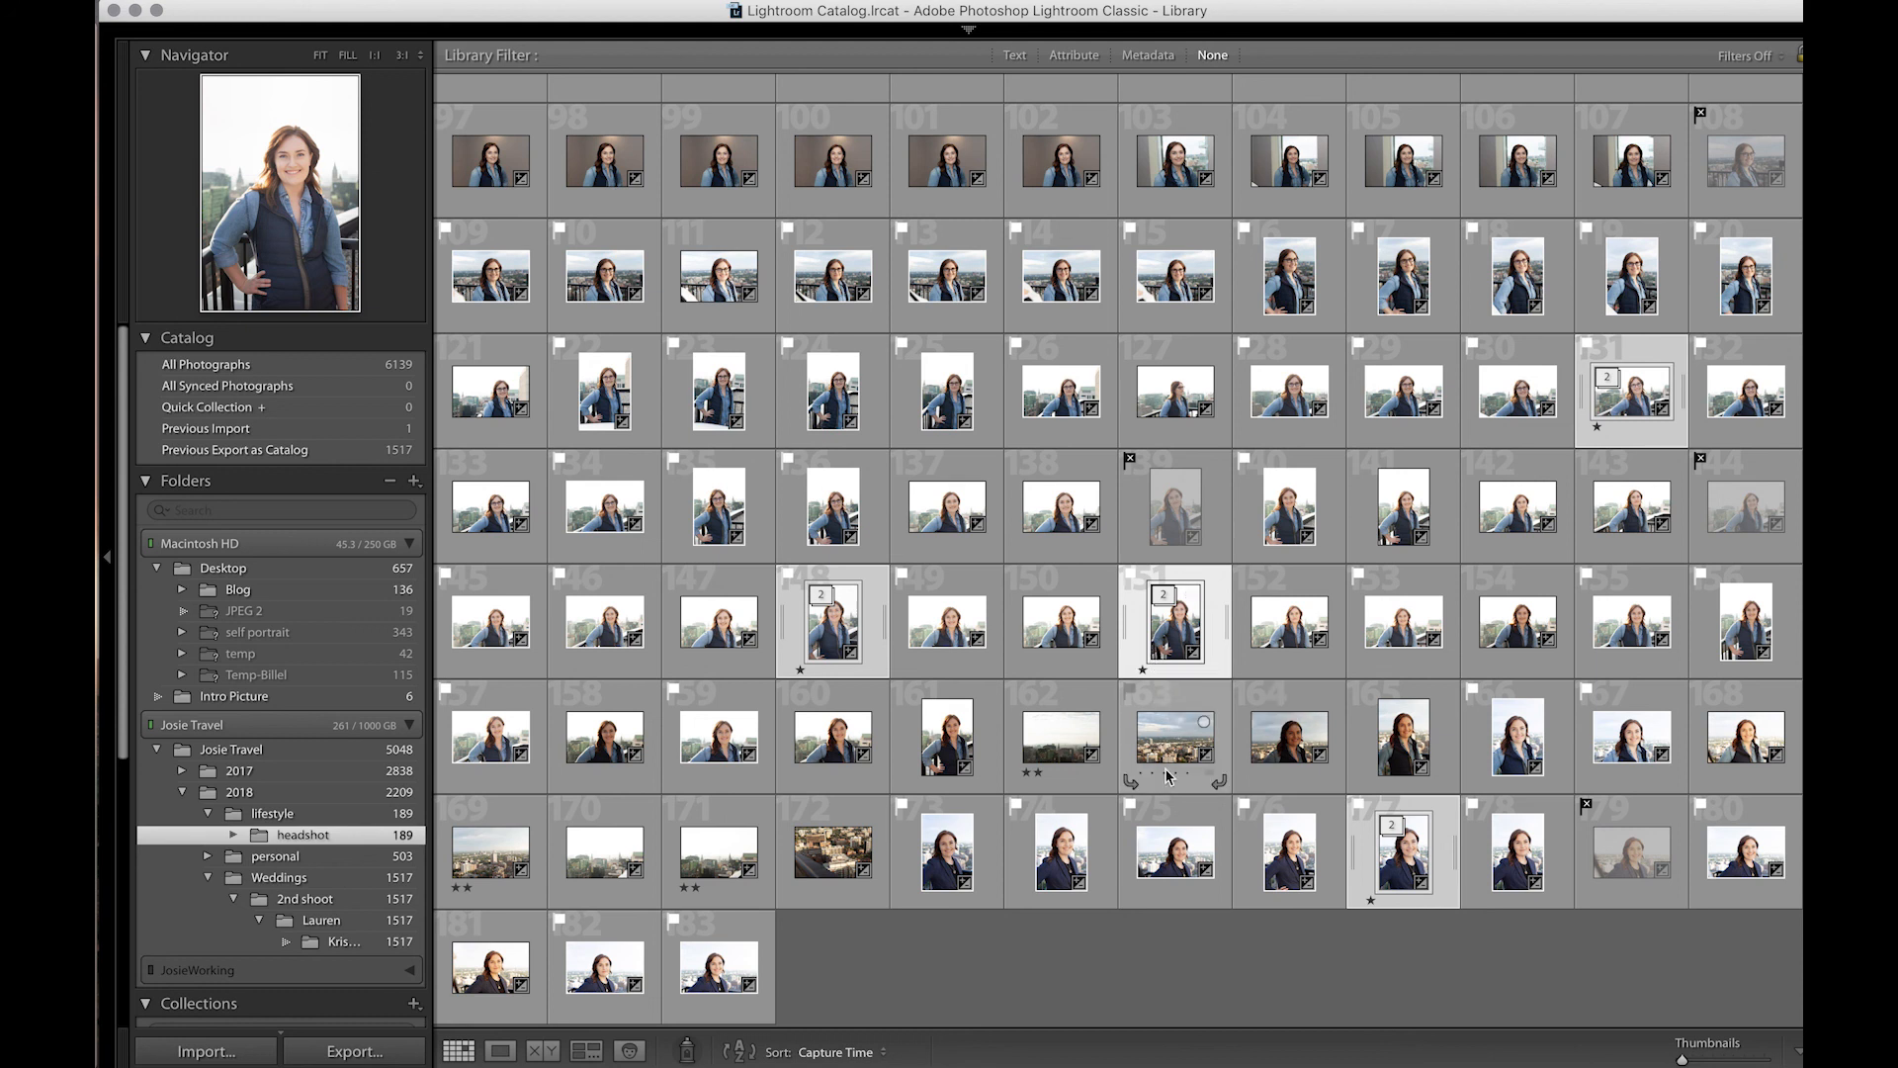
pyautogui.scroll(1, 1159, 639)
pyautogui.scroll(-1, 1159, 638)
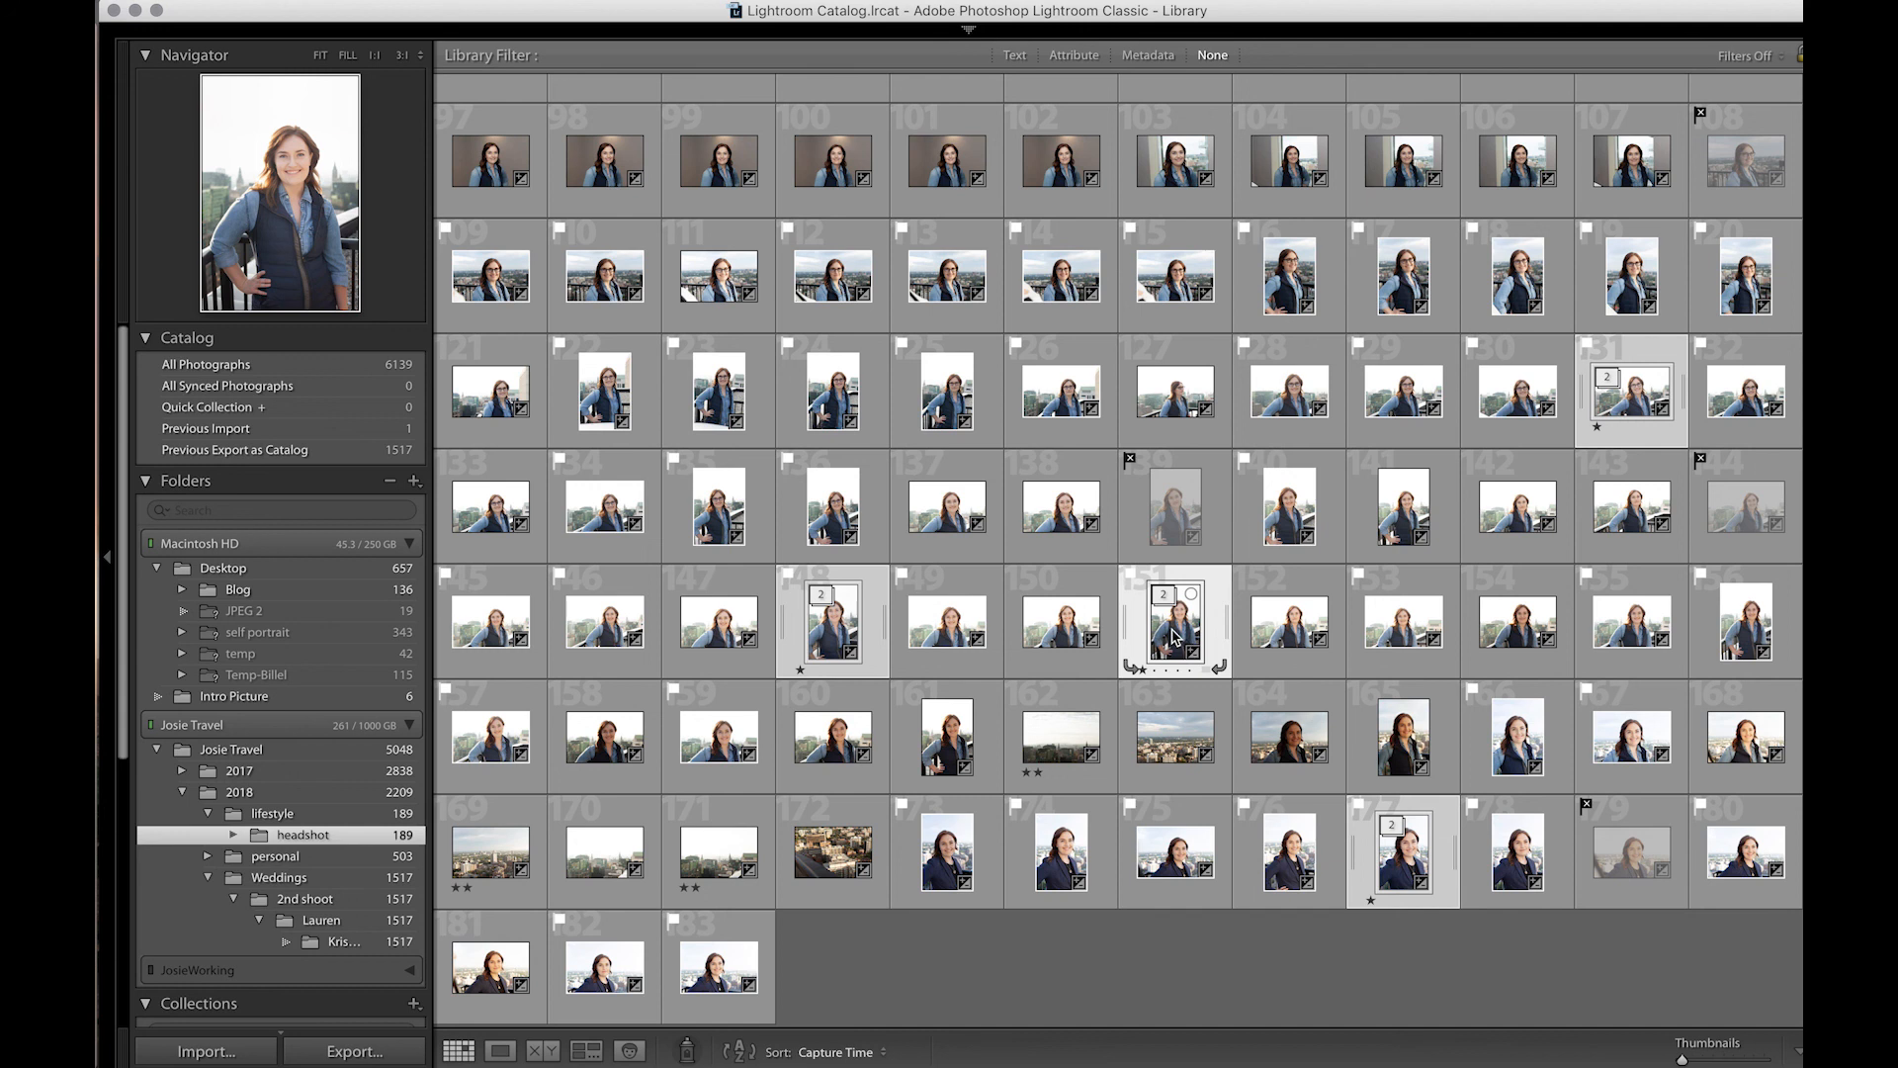
pyautogui.moveTo(1174, 638)
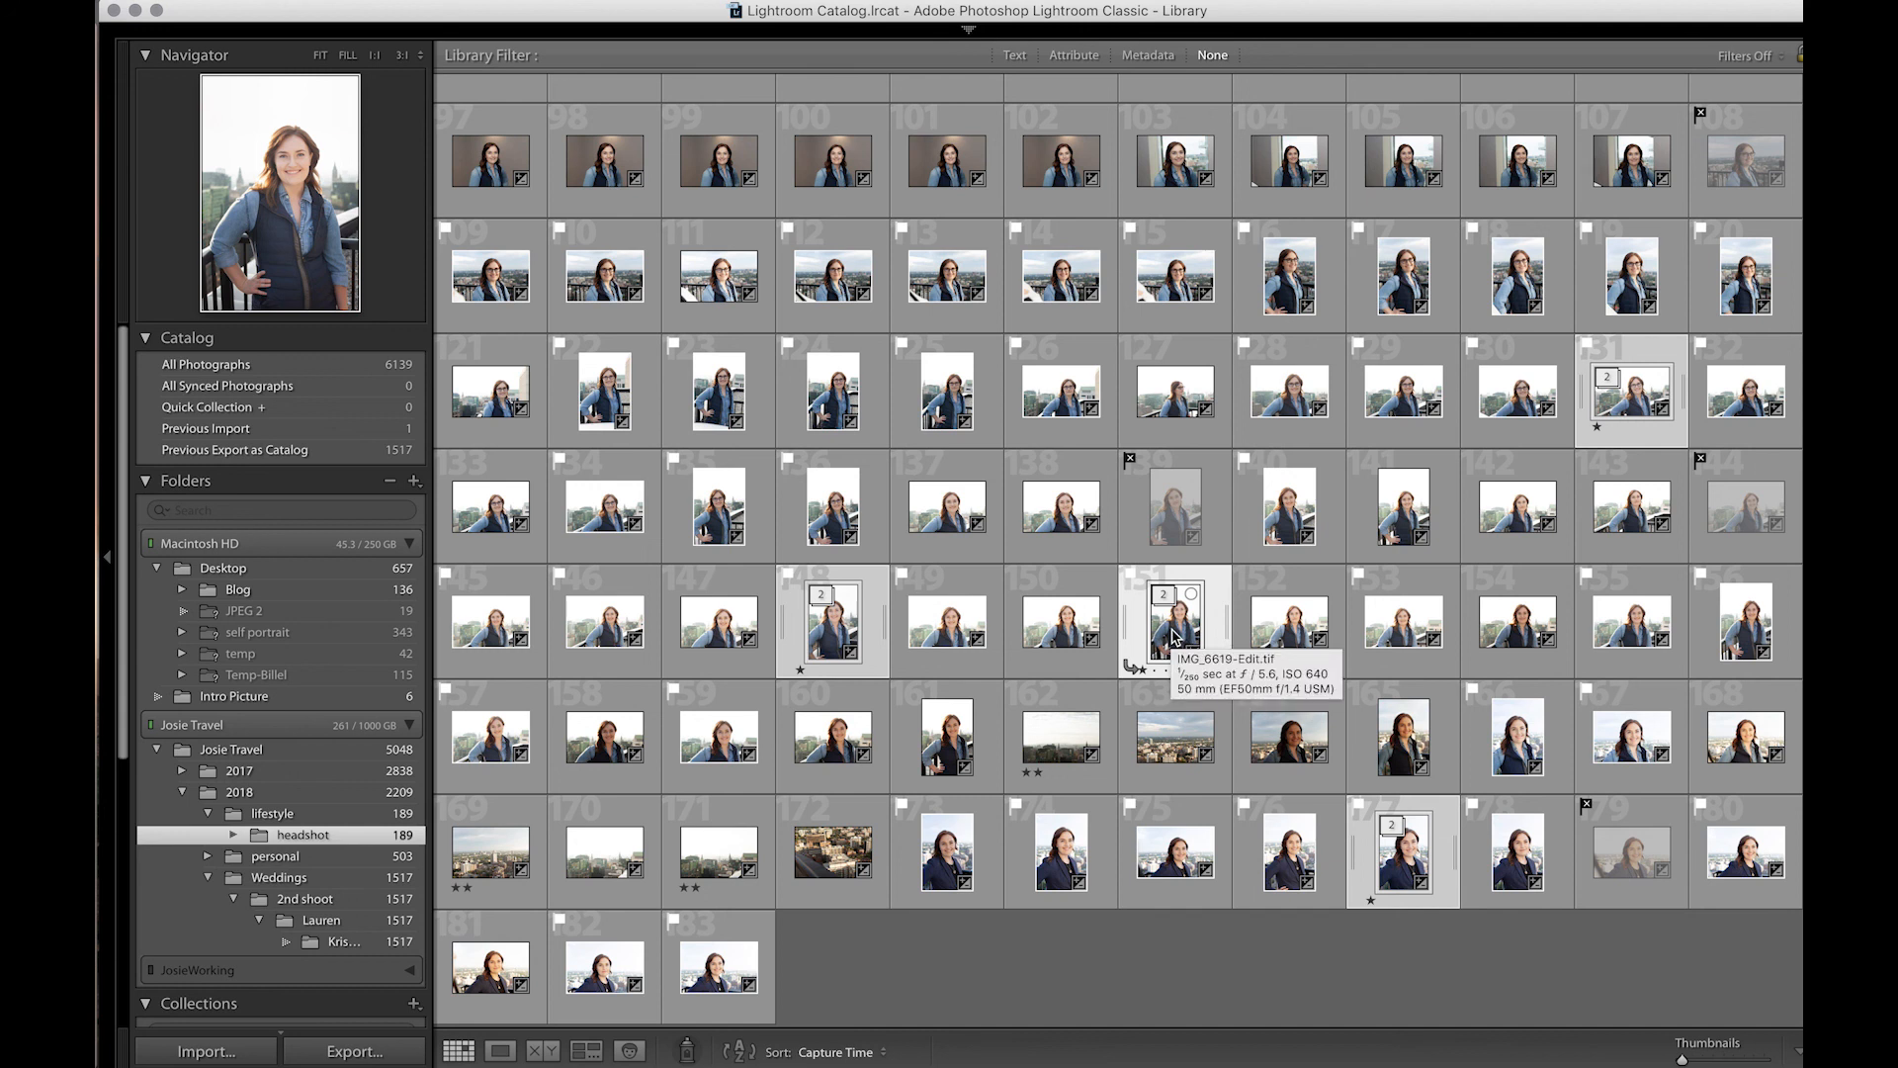